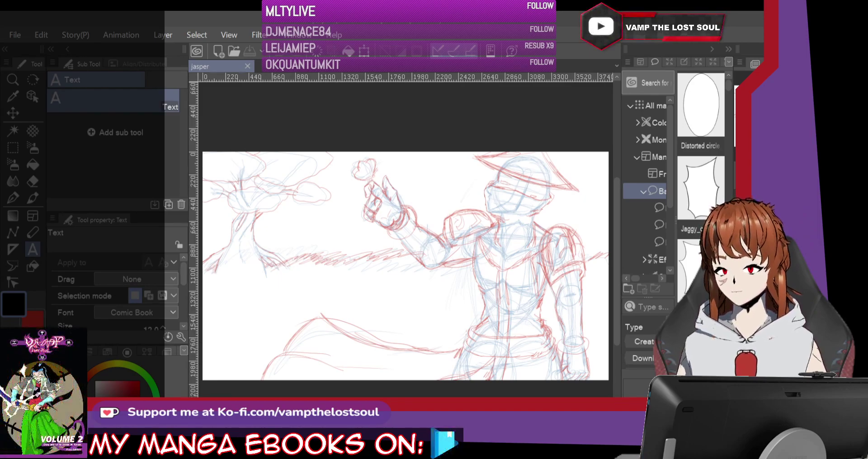
key("ctrl+plus")
left_click(18, 35)
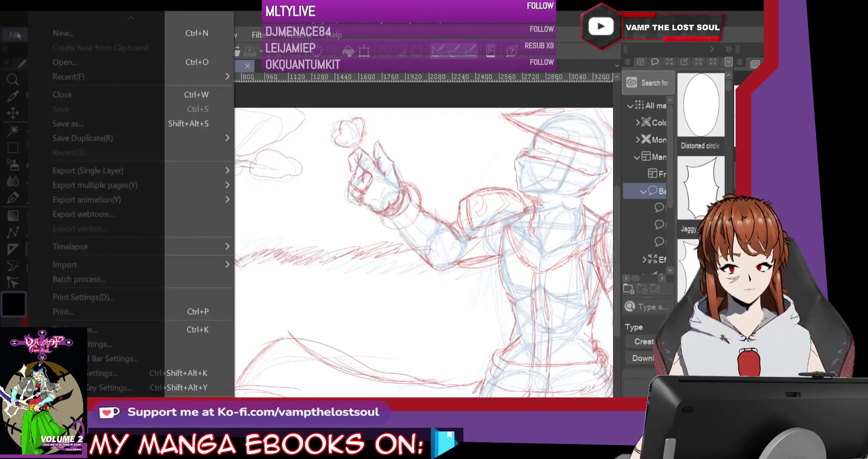
mouse_move(136, 247)
left_click(311, 256)
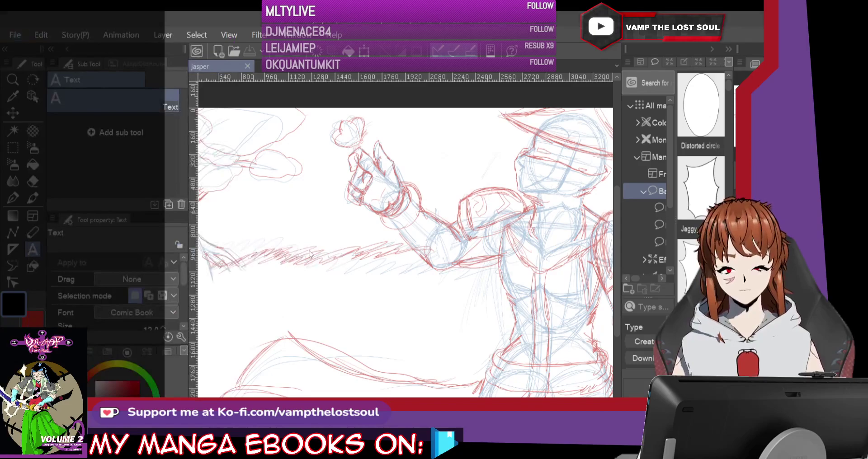
left_click(524, 195)
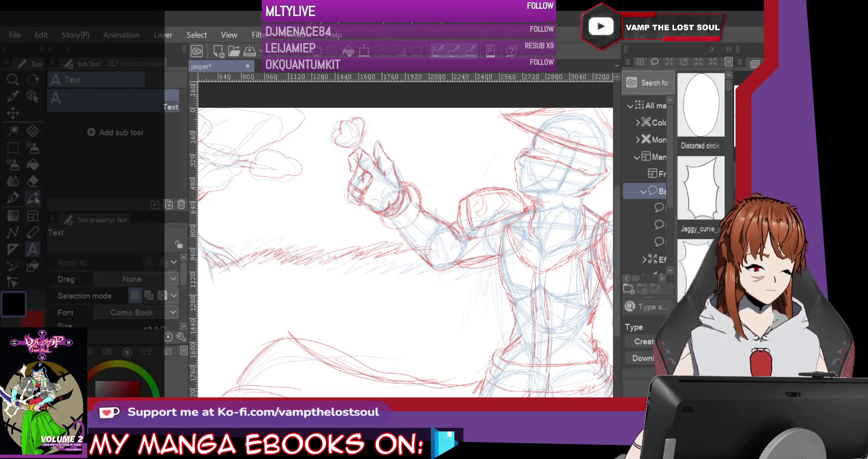
Step: Select the G-pen at brush size 7.0 and add a new layer for inking over the faded sketch
key("p")
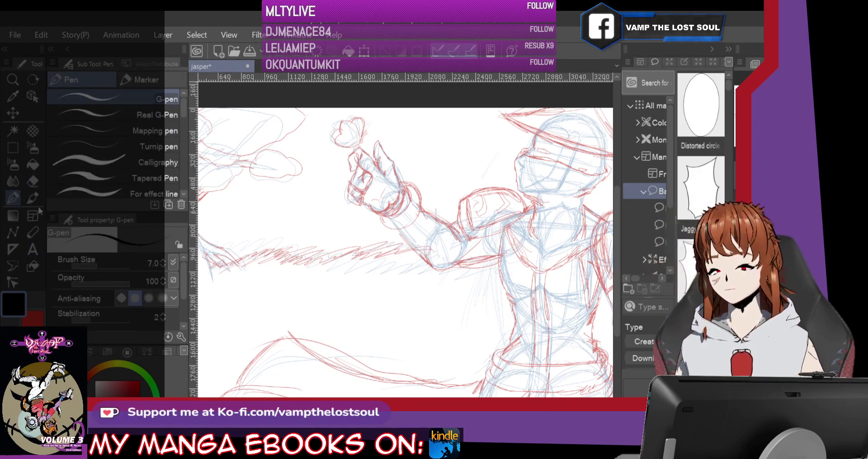
key("ctrl+plus")
key("ctrl+plus")
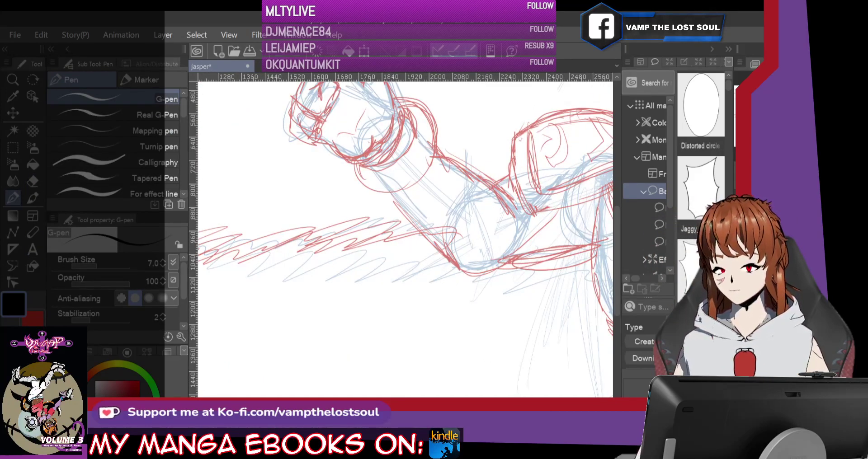
left_click_drag(506, 179, 304, 300)
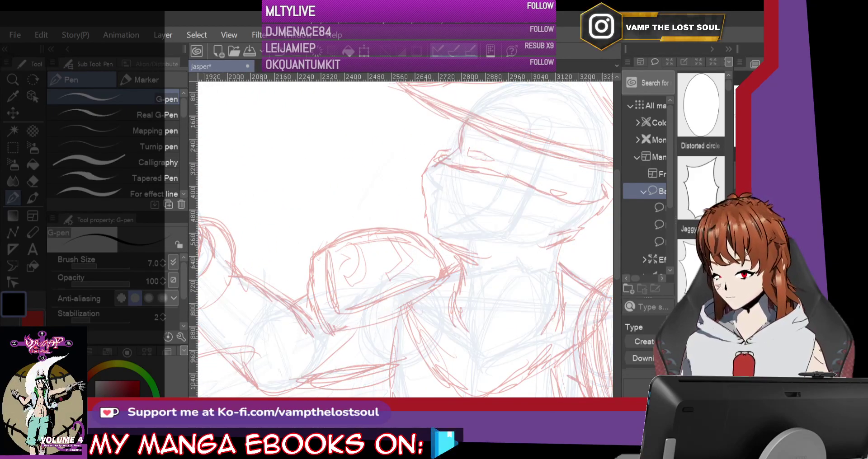
left_click(167, 36)
left_click(173, 51)
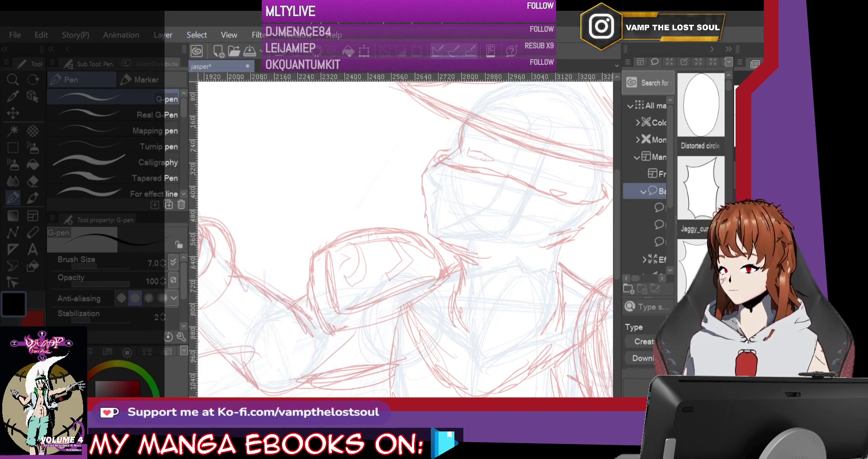
key("ctrl+plus")
key("ctrl+plus")
left_click_drag(475, 195, 322, 350)
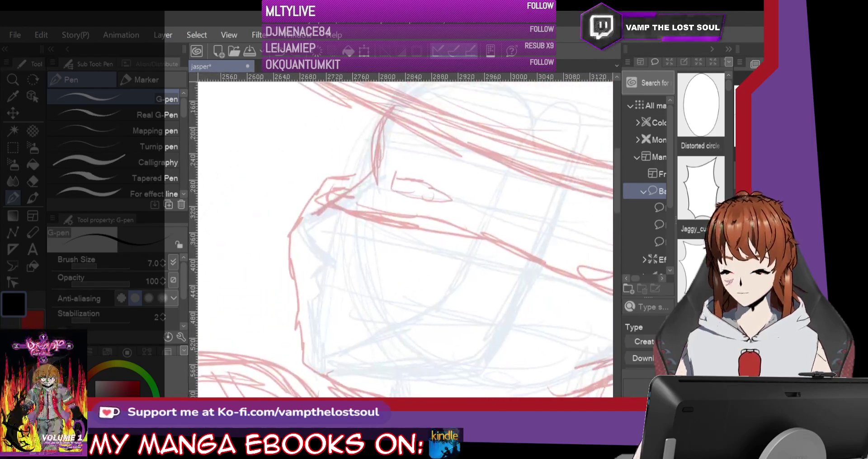
scroll(444, 161, "up", 8)
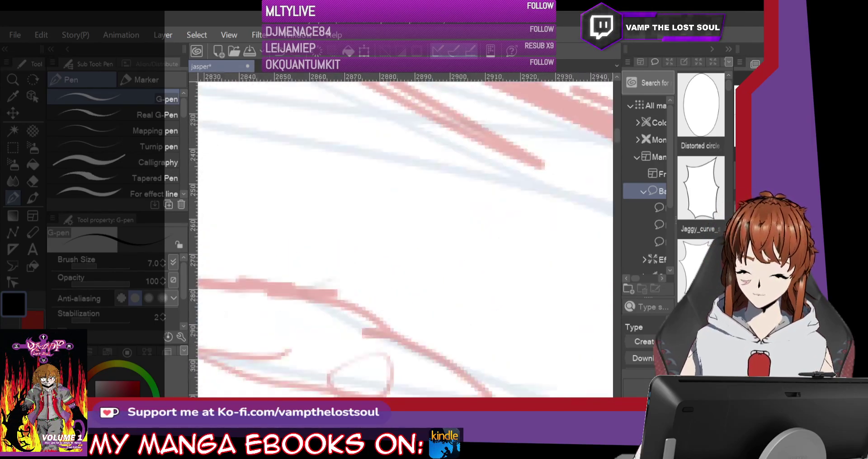
key("ctrl+minus")
key("ctrl+minus")
key("ctrl+minus")
key("ctrl+minus")
key("ctrl+minus")
key("ctrl+minus")
key("ctrl+minus")
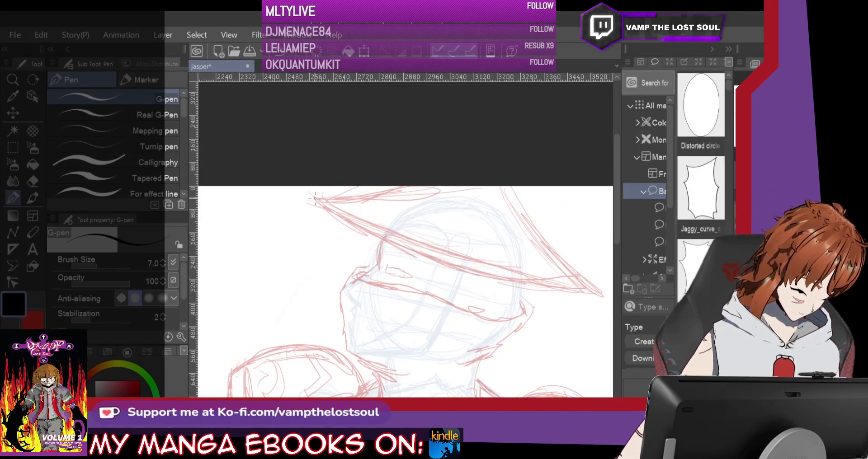
left_click_drag(315, 199, 339, 213)
left_click(44, 37)
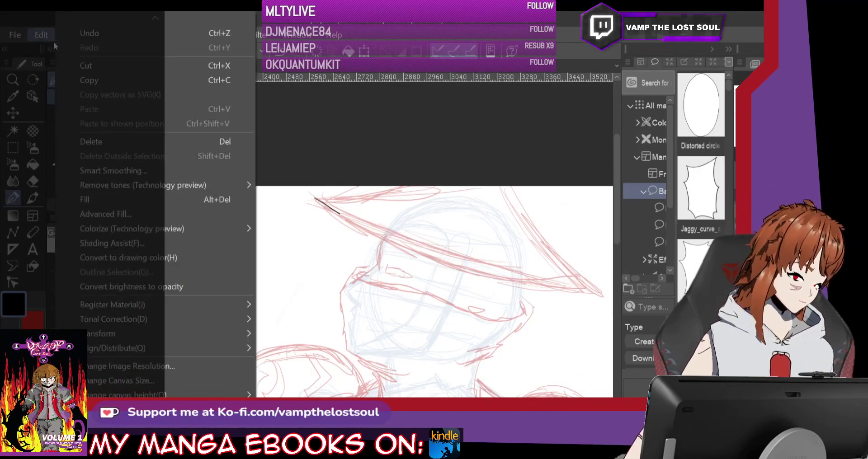
left_click(88, 33)
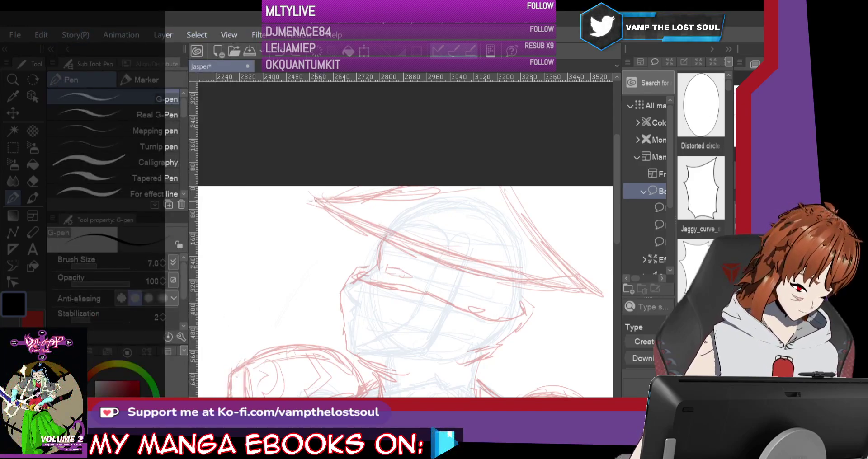
Step: Ink the hat outline in black along the curved lower brim and both slanted upper edges, following the red sketch
mouse_move(315, 199)
left_mouse_down()
mouse_move(393, 250)
mouse_move(461, 273)
mouse_move(559, 293)
mouse_move(598, 290)
left_mouse_up()
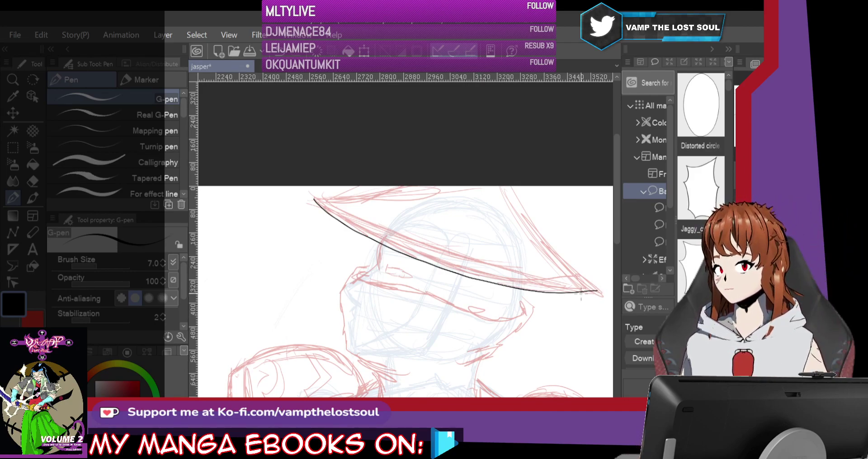
mouse_move(597, 291)
left_mouse_down()
mouse_move(527, 218)
mouse_move(507, 173)
left_mouse_up()
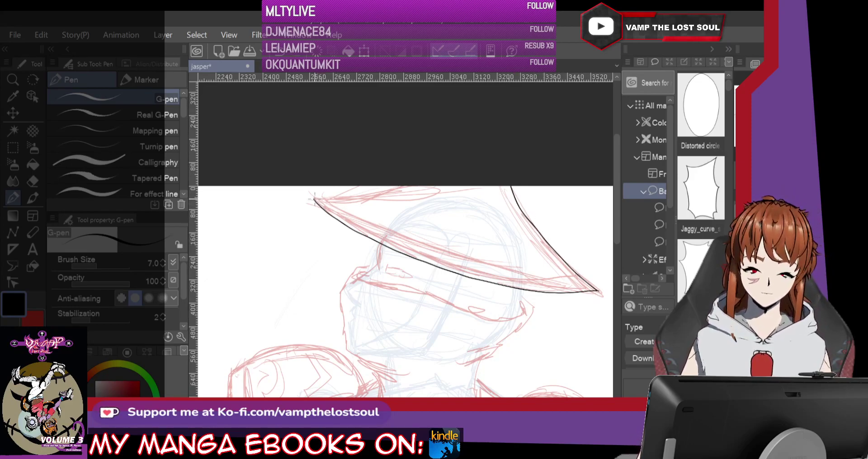
left_click_drag(315, 200, 420, 182)
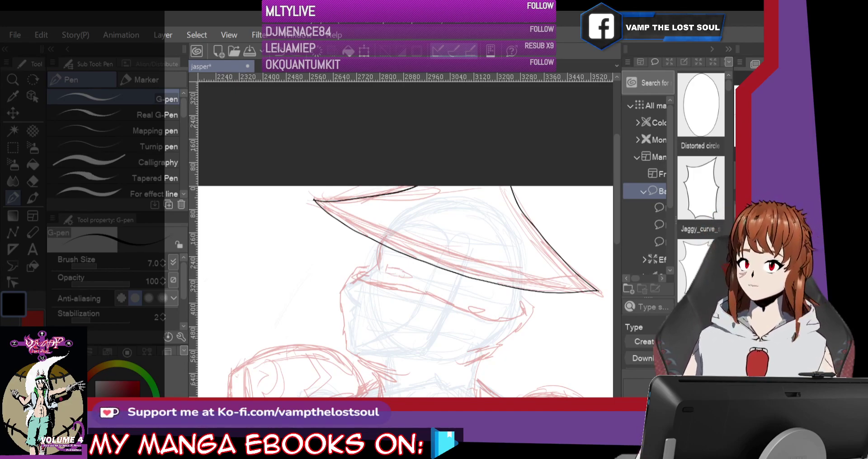
Step: Ink the sides of the face below the hat brim and the upper edge of the face covering
left_click_drag(405, 291, 437, 233)
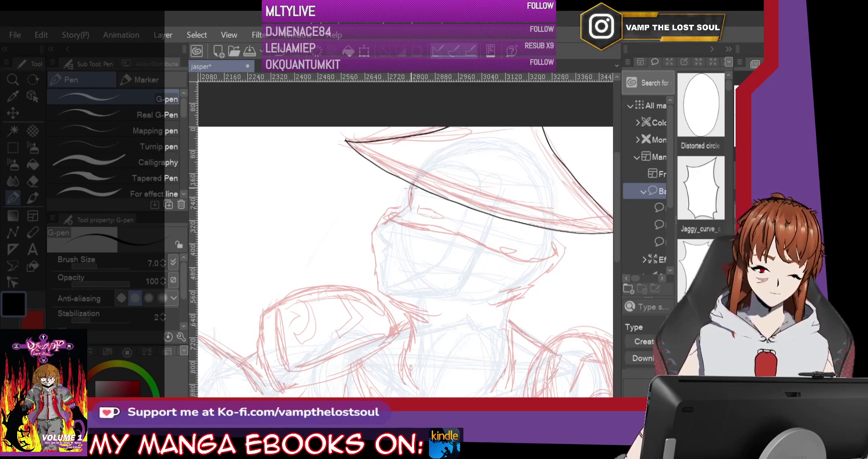
mouse_move(409, 206)
left_mouse_down()
mouse_move(391, 217)
mouse_move(455, 235)
left_mouse_up()
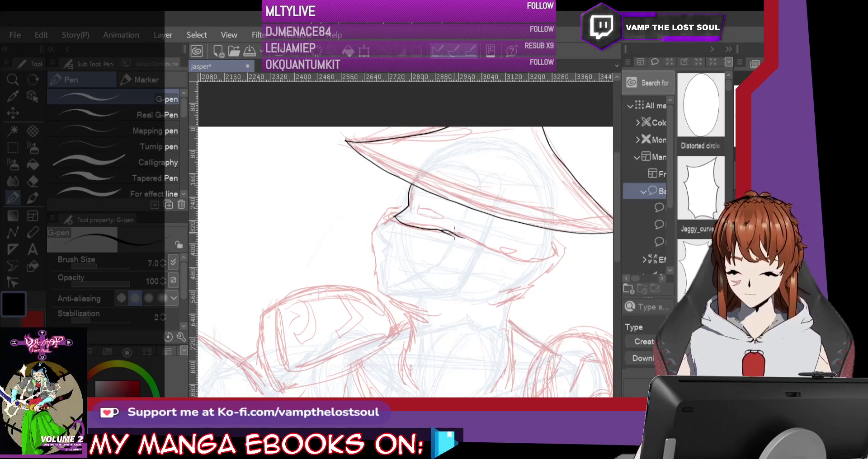
mouse_move(510, 258)
left_mouse_down()
mouse_move(551, 260)
mouse_move(552, 238)
left_mouse_up()
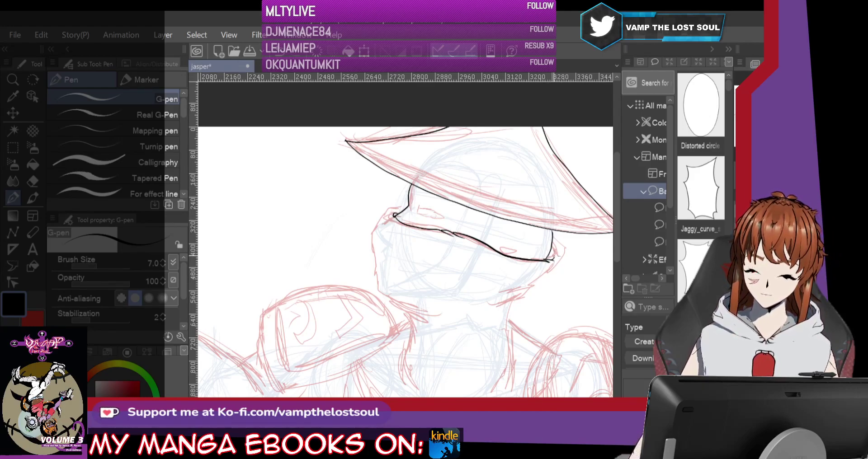
Step: Ink the front and back contours of the face covering down to the neck, including small fabric creases
mouse_move(400, 212)
left_mouse_down()
mouse_move(371, 232)
mouse_move(387, 258)
mouse_move(376, 250)
mouse_move(383, 290)
mouse_move(406, 313)
left_mouse_up()
left_click(46, 37)
left_click(75, 34)
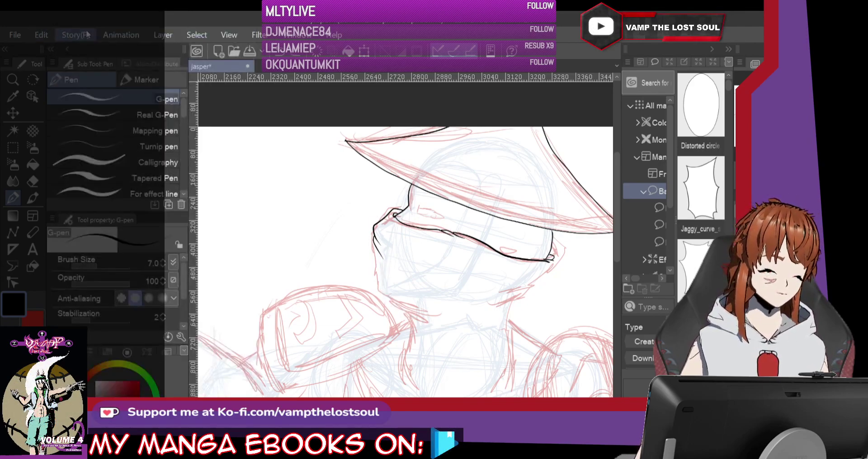
mouse_move(373, 236)
left_mouse_down()
mouse_move(378, 296)
mouse_move(426, 332)
mouse_move(407, 331)
mouse_move(396, 382)
left_mouse_up()
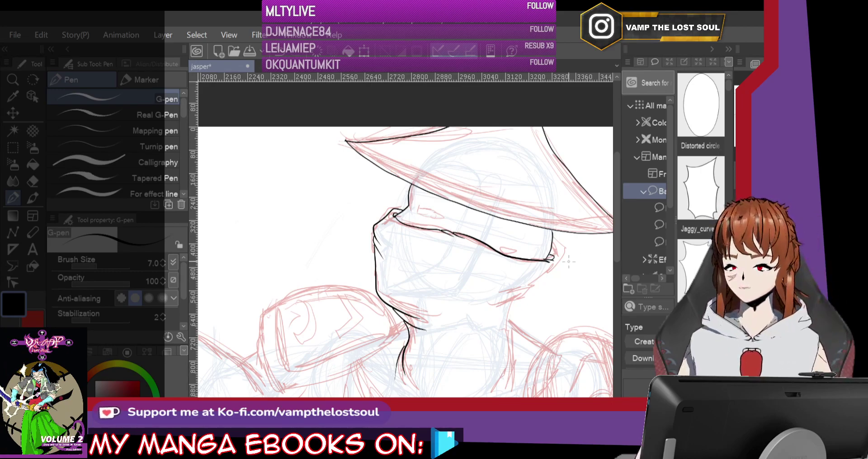
mouse_move(552, 252)
left_mouse_down()
mouse_move(556, 266)
mouse_move(531, 278)
mouse_move(546, 276)
mouse_move(500, 316)
mouse_move(511, 346)
mouse_move(496, 396)
left_mouse_up()
left_click_drag(513, 360, 502, 396)
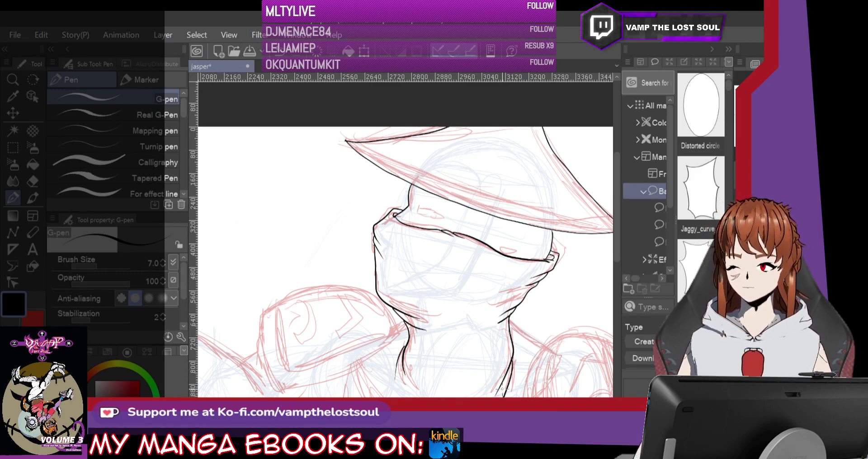
Step: Add short fold lines to the face covering and neck, and reinforce both sides of the exposed face
left_click_drag(397, 278, 421, 277)
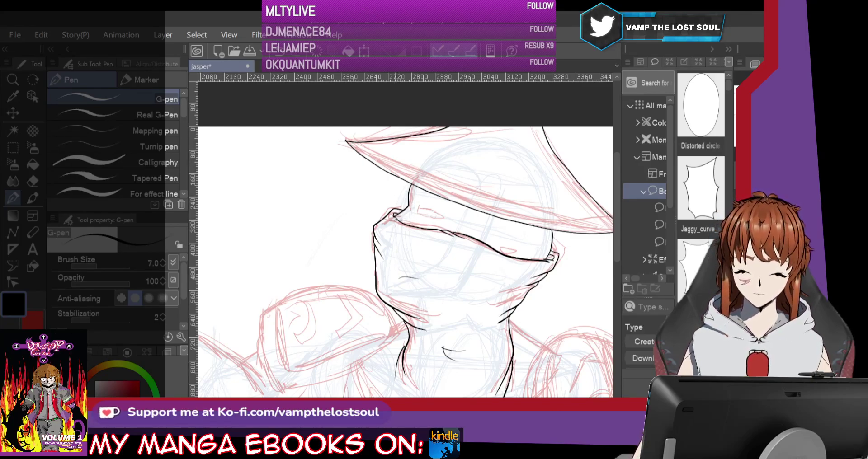
left_click_drag(396, 220, 413, 208)
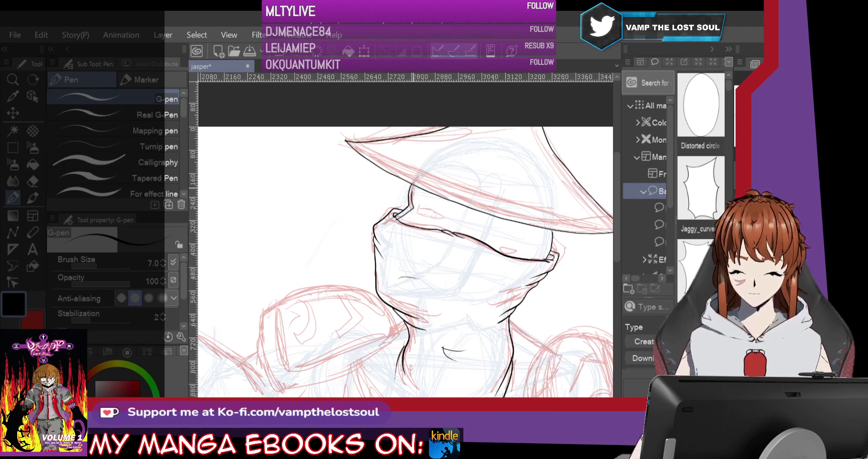
left_click_drag(549, 230, 544, 256)
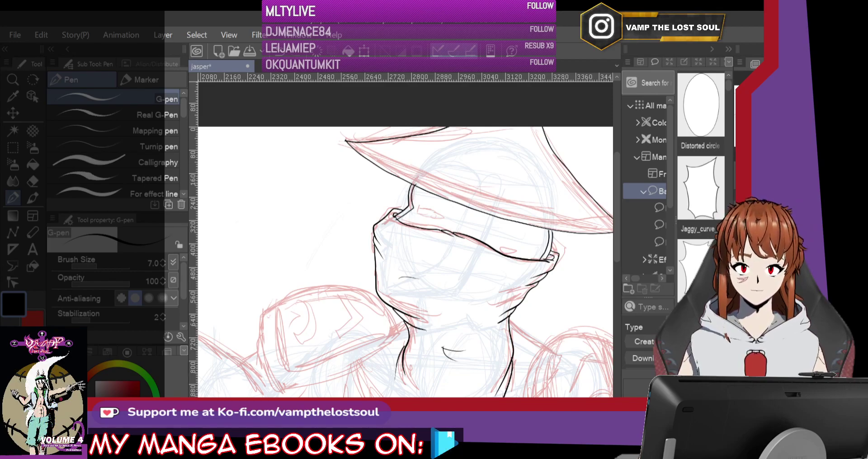
Step: Ink the narrow front eye above the face covering, undoing the heavier first version and redrawing it thinner
mouse_move(419, 207)
left_mouse_down()
mouse_move(417, 215)
mouse_move(440, 219)
mouse_move(415, 207)
left_mouse_up()
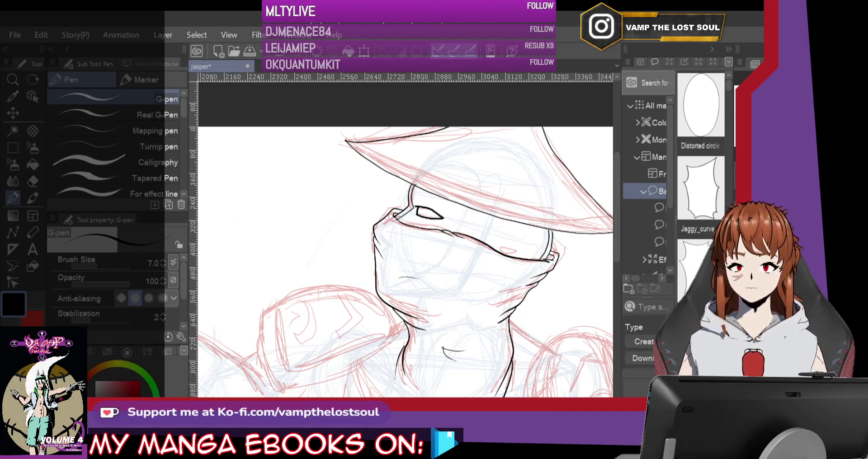
left_click(41, 34)
left_click(80, 33)
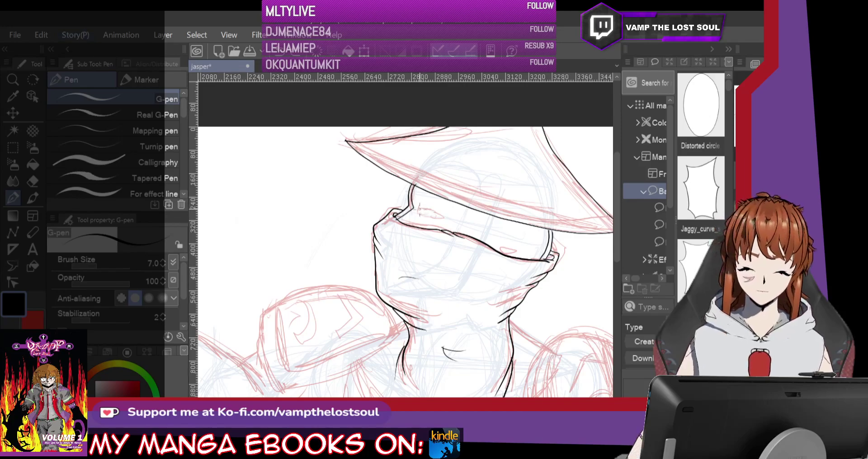
mouse_move(418, 207)
left_mouse_down()
mouse_move(443, 217)
mouse_move(415, 206)
left_mouse_up()
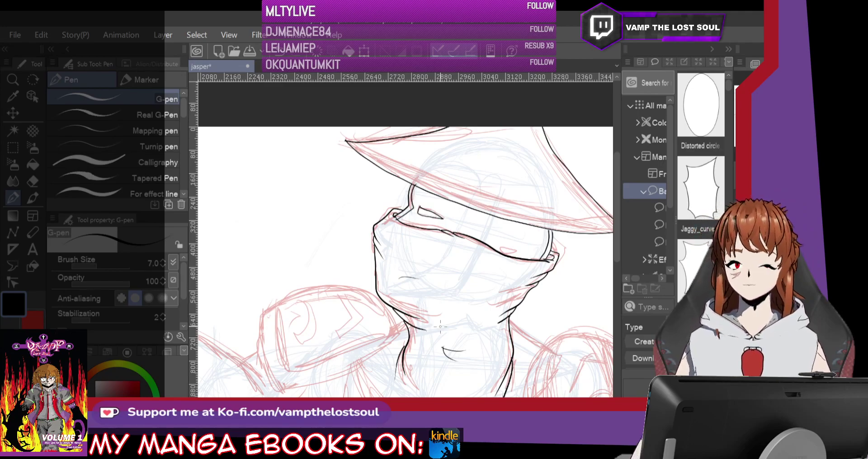
Step: Ink the outline of the shoulder armour on the raised arm, from its outer edge to the neck cloth
mouse_move(317, 294)
left_mouse_down()
mouse_move(334, 260)
mouse_move(452, 167)
left_mouse_up()
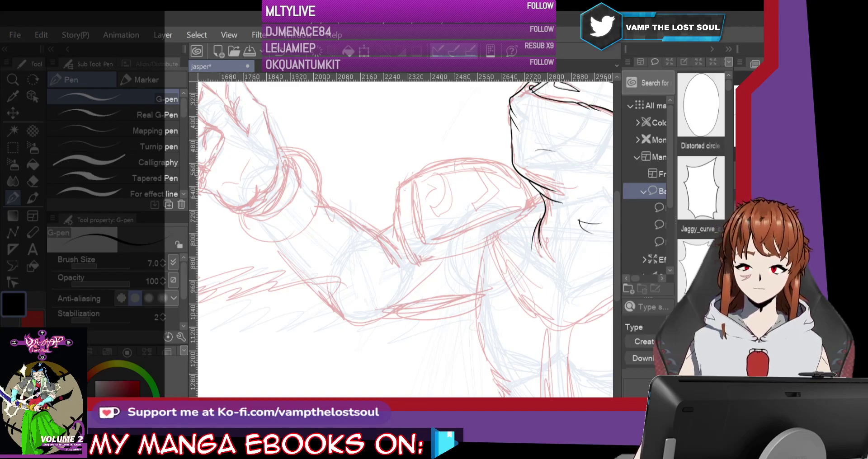
mouse_move(518, 216)
left_mouse_down()
mouse_move(473, 249)
mouse_move(428, 256)
left_mouse_up()
left_click(41, 34)
left_click(52, 49)
mouse_move(393, 195)
left_mouse_down()
mouse_move(396, 232)
mouse_move(422, 272)
mouse_move(509, 231)
mouse_move(540, 196)
left_mouse_up()
mouse_move(393, 191)
left_mouse_down()
mouse_move(470, 157)
mouse_move(513, 166)
mouse_move(539, 202)
left_mouse_up()
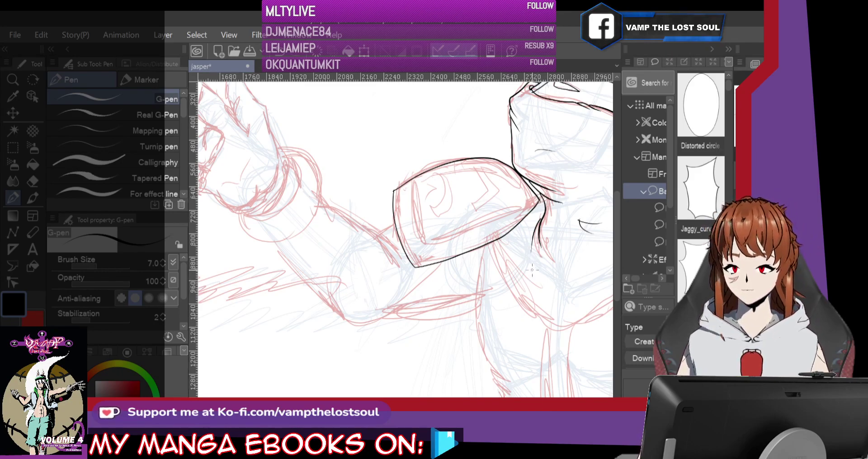
Step: Undo the shoulder armour's upper edge and redraw it as a curve meeting the neck cloth
left_click(44, 38)
left_click(89, 32)
left_click(45, 37)
left_click(104, 32)
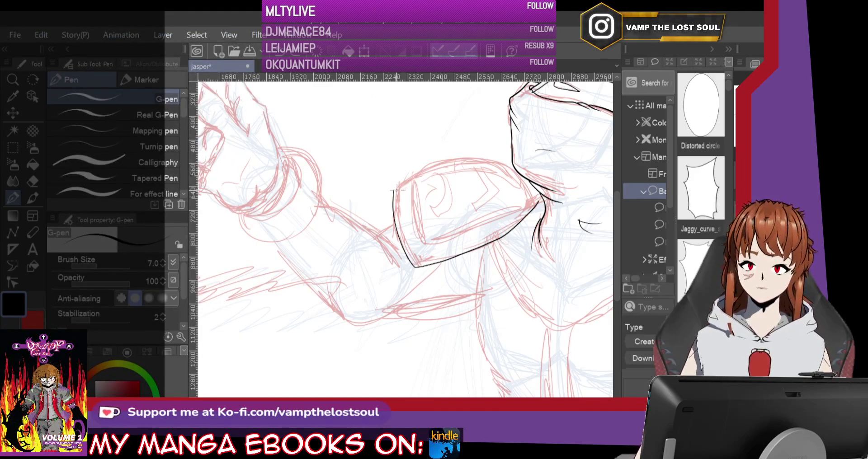
left_click_drag(393, 190, 410, 179)
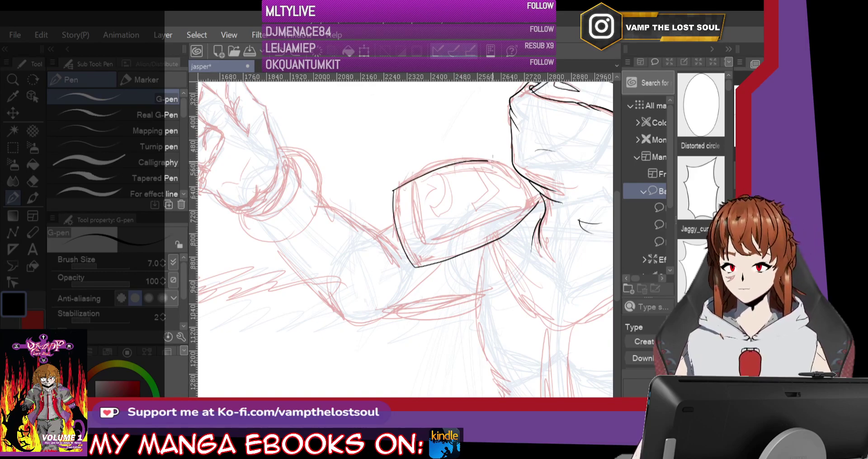
left_click_drag(524, 182, 538, 204)
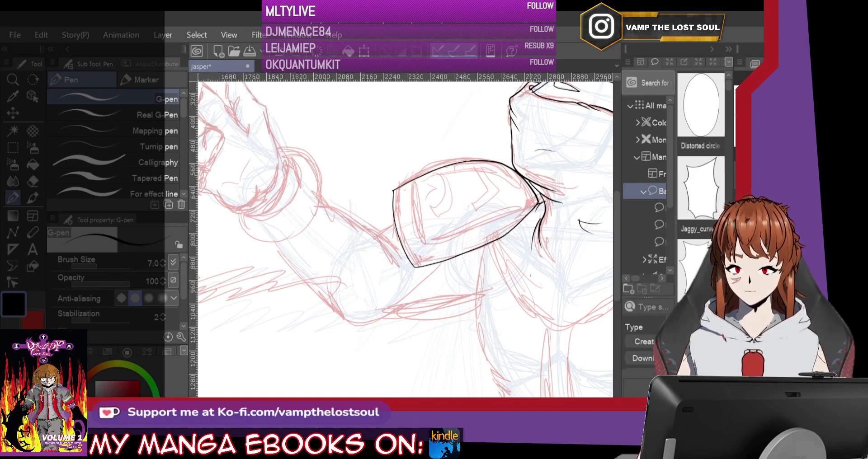
Step: Ink the cloth's curved lower edge across the chest, the opposite shoulder line and a small fold above the hem
mouse_move(489, 243)
left_mouse_down()
mouse_move(536, 314)
mouse_move(569, 325)
mouse_move(600, 309)
mouse_move(444, 280)
left_mouse_up()
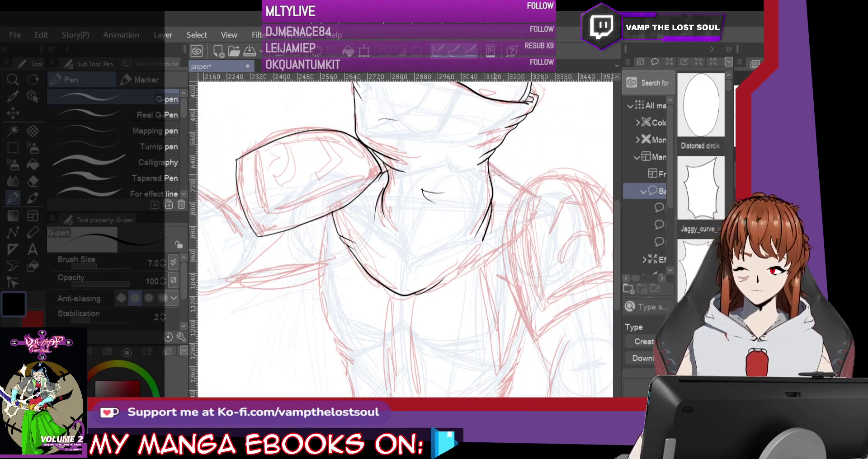
mouse_move(489, 170)
left_mouse_down()
mouse_move(504, 186)
mouse_move(503, 174)
mouse_move(523, 192)
left_mouse_up()
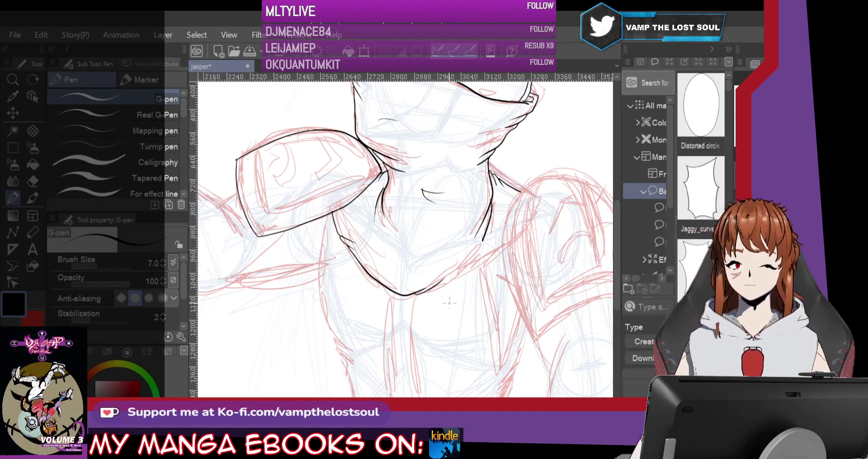
left_click_drag(396, 264, 418, 261)
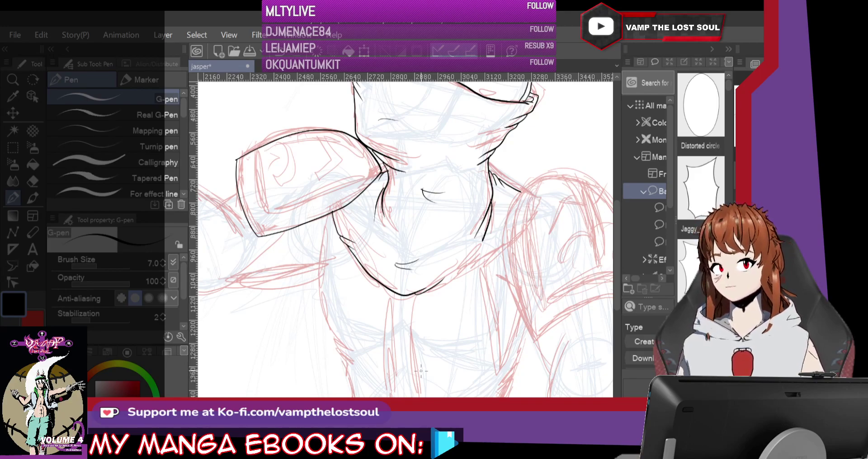
Step: Ink the outline of the shoulder armour on the lowered arm, including its domed top, inner edge, pointed corner and curved lower hem
mouse_move(420, 371)
left_mouse_down()
mouse_move(386, 341)
mouse_move(373, 345)
left_mouse_up()
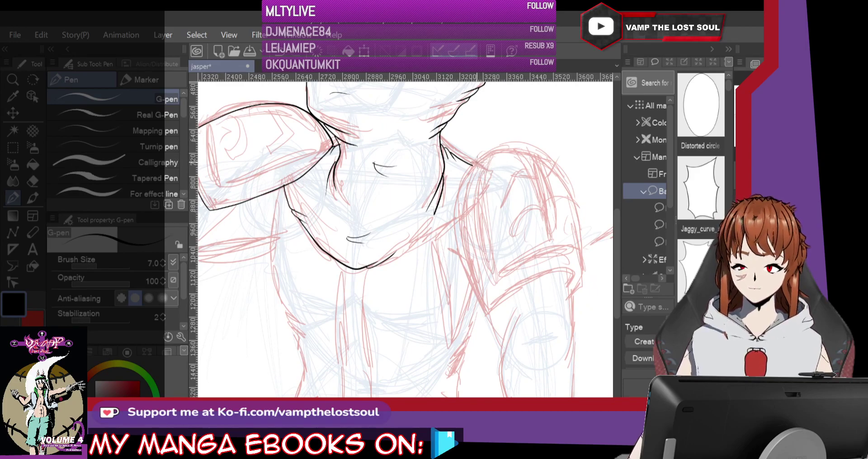
mouse_move(474, 164)
left_mouse_down()
mouse_move(461, 276)
mouse_move(486, 312)
mouse_move(529, 281)
mouse_move(563, 271)
mouse_move(564, 286)
left_mouse_up()
mouse_move(474, 162)
left_mouse_down()
mouse_move(513, 150)
mouse_move(541, 156)
mouse_move(568, 195)
mouse_move(574, 223)
left_mouse_up()
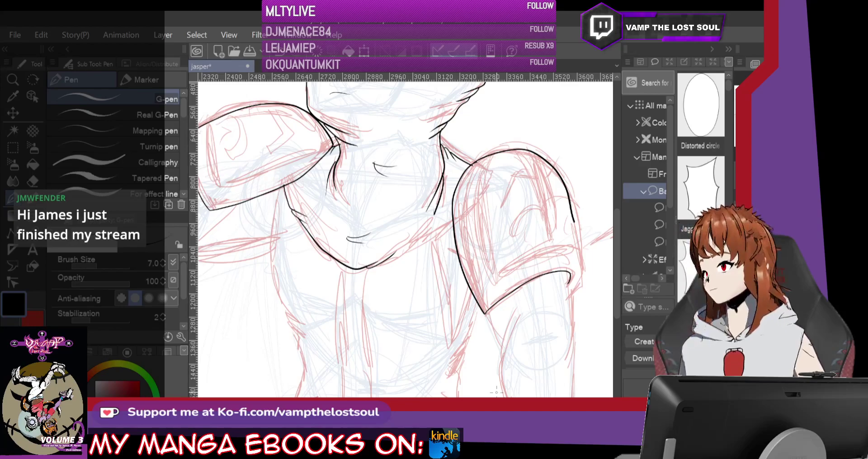
mouse_move(569, 288)
left_mouse_down()
mouse_move(577, 277)
mouse_move(571, 219)
left_mouse_up()
Step: Erase the domed top and outer edge of the lowered arm's shoulder armour with the Hard eraser, and return to the G-pen
mouse_move(521, 363)
left_mouse_down()
mouse_move(525, 336)
mouse_move(649, 388)
mouse_move(552, 432)
mouse_move(512, 424)
mouse_move(516, 410)
left_mouse_up()
left_click(33, 182)
mouse_move(480, 207)
left_mouse_down()
mouse_move(508, 200)
mouse_move(489, 197)
mouse_move(532, 198)
mouse_move(563, 233)
mouse_move(575, 217)
mouse_move(547, 213)
left_mouse_up()
mouse_move(562, 246)
left_mouse_down()
mouse_move(569, 279)
mouse_move(565, 227)
mouse_move(567, 334)
left_mouse_up()
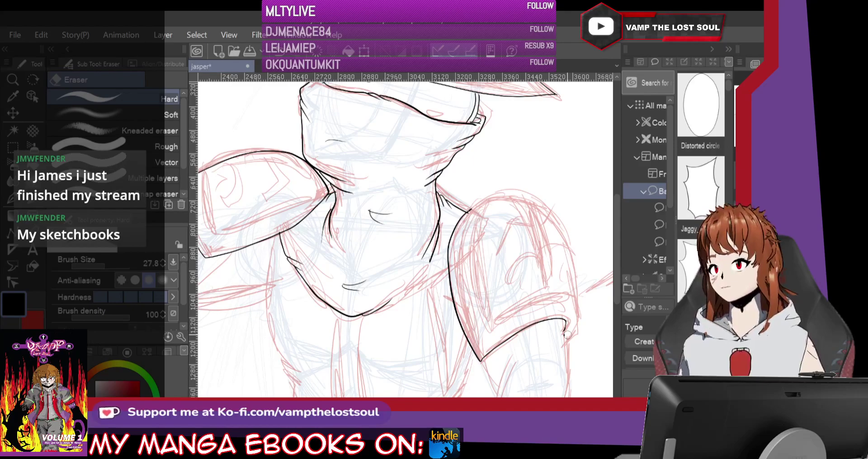
key("p")
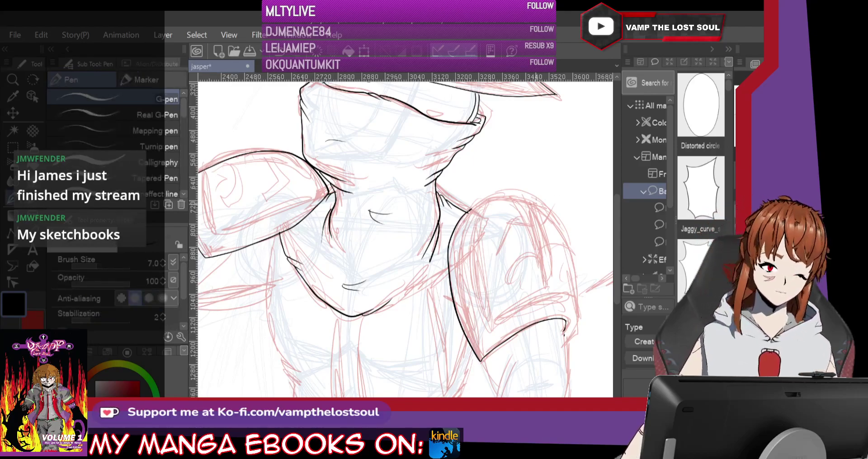
mouse_move(469, 209)
left_mouse_down()
mouse_move(494, 192)
mouse_move(531, 194)
mouse_move(550, 214)
mouse_move(564, 258)
mouse_move(565, 335)
left_mouse_up()
left_click(42, 35)
left_click(67, 46)
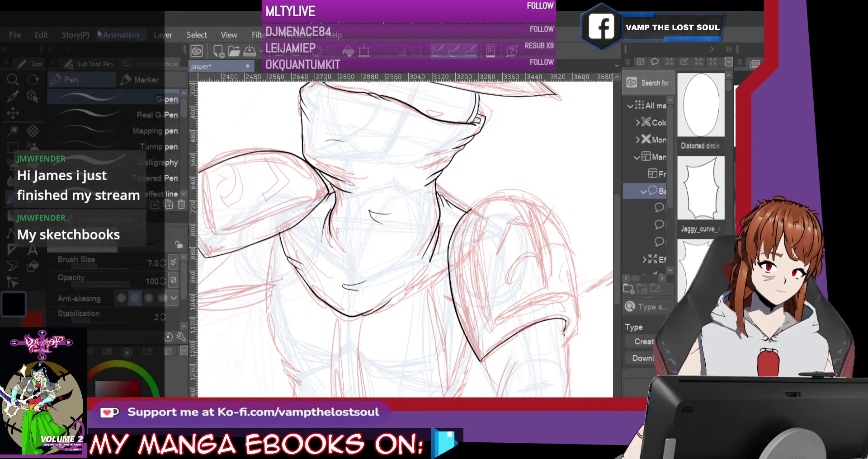
mouse_move(470, 208)
left_mouse_down()
mouse_move(517, 194)
mouse_move(546, 207)
mouse_move(562, 240)
mouse_move(572, 315)
left_mouse_up()
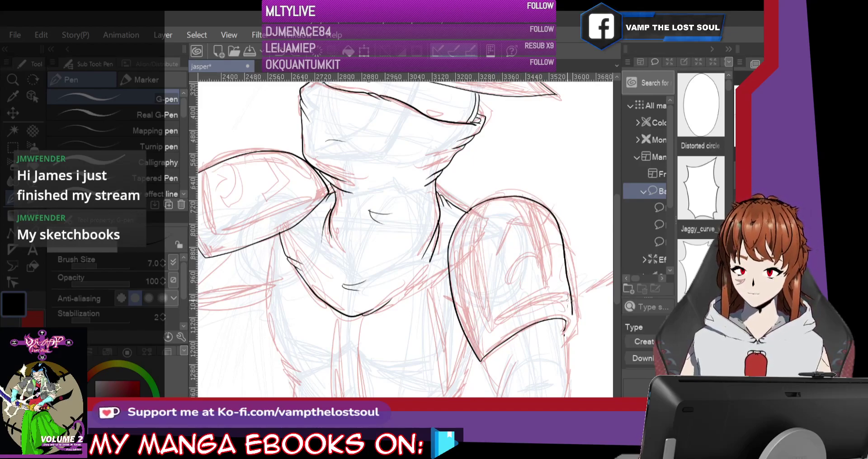
left_click(45, 35)
left_click(72, 46)
mouse_move(463, 216)
left_mouse_down()
mouse_move(517, 192)
mouse_move(550, 205)
mouse_move(570, 242)
mouse_move(575, 313)
left_mouse_up()
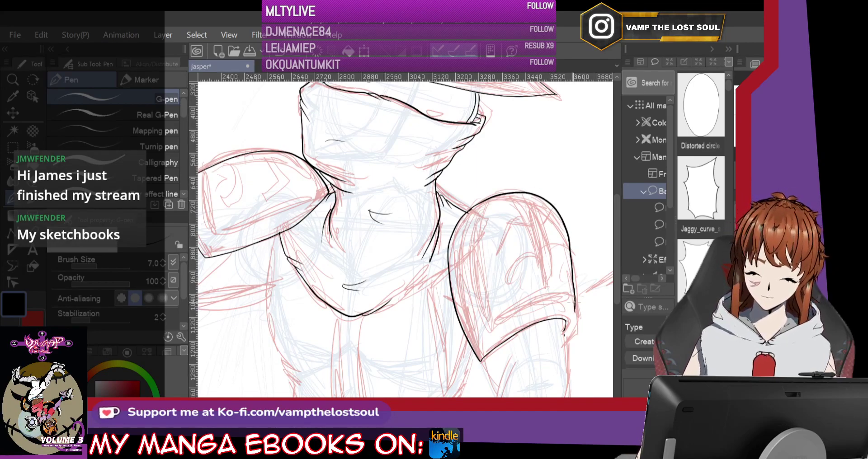
left_click(48, 35)
left_click(74, 46)
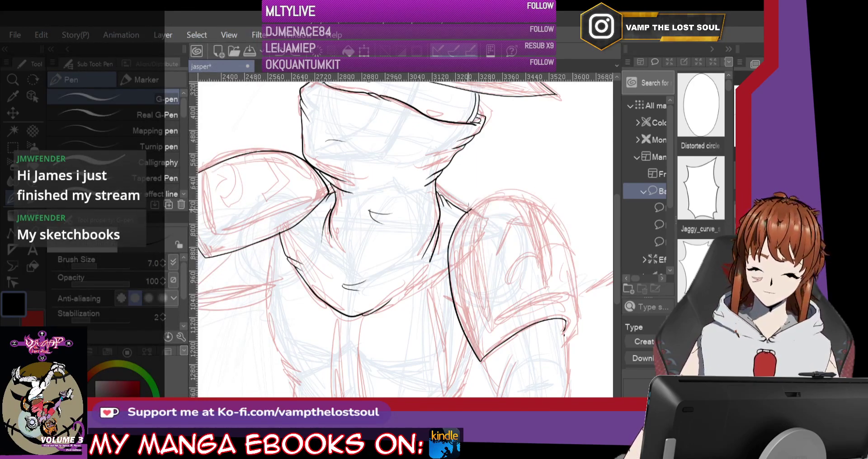
Step: Ink the domed top and outer edge of the lowered arm's shoulder armour as a smooth curve down to the hem
mouse_move(518, 197)
left_mouse_down()
mouse_move(548, 214)
mouse_move(564, 248)
mouse_move(573, 318)
left_mouse_up()
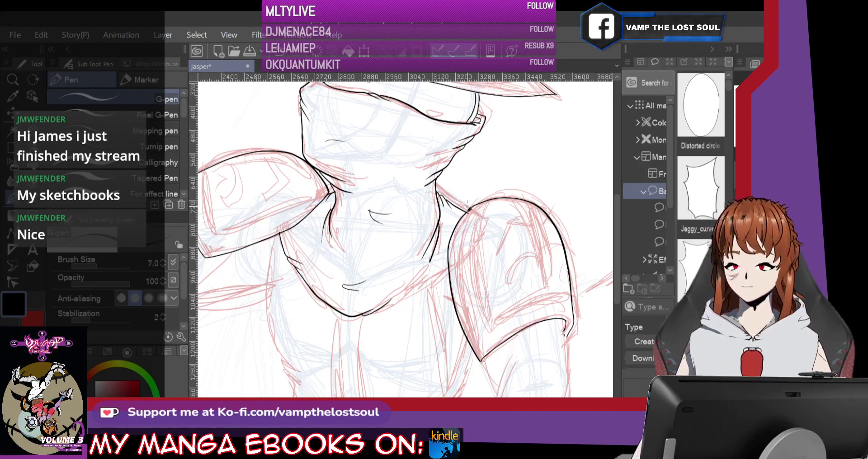
Step: Ink a short curved stroke on each side of the lowered arm's wrist where the cuff begins
mouse_move(468, 207)
left_mouse_down()
mouse_move(514, 111)
mouse_move(485, 62)
left_mouse_up()
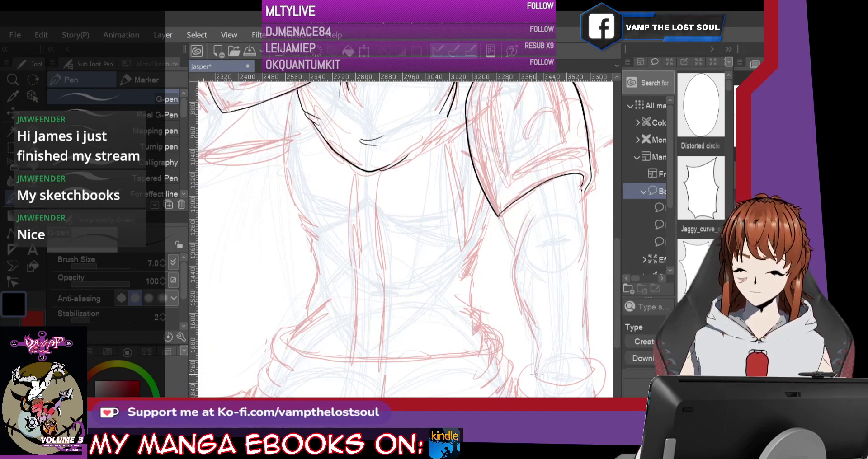
left_click_drag(536, 376, 542, 350)
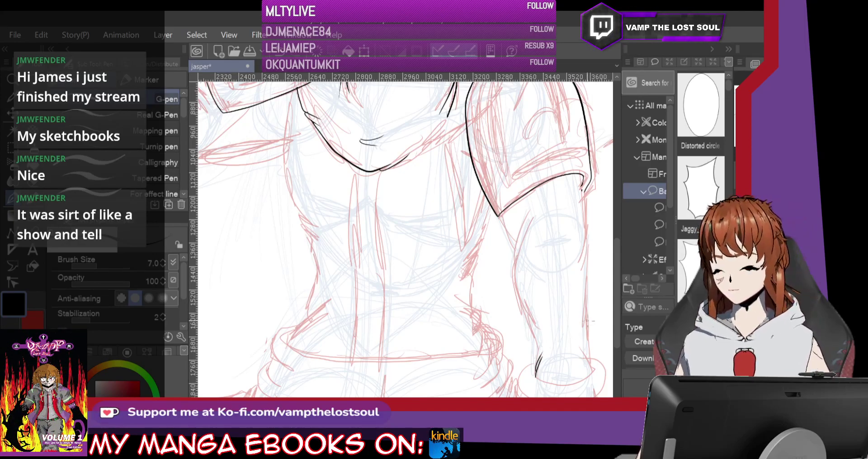
left_click_drag(593, 371, 582, 347)
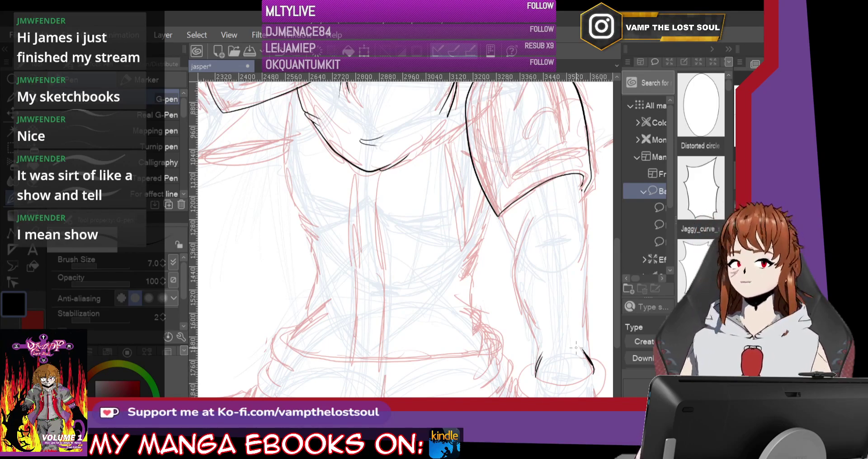
mouse_move(538, 362)
left_mouse_down()
mouse_move(518, 276)
mouse_move(529, 217)
left_mouse_up()
left_click_drag(517, 256, 524, 207)
left_click(45, 35)
left_click(86, 31)
key("ctrl+z")
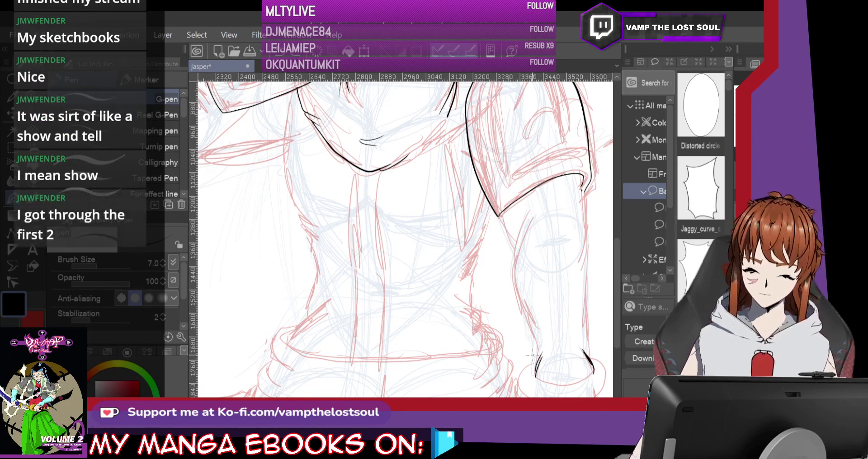
Step: Ink the inner and outer contours of the lowered arm from the armour to the wrist, with a curve across the wrist
mouse_move(538, 361)
left_mouse_down()
mouse_move(514, 263)
mouse_move(525, 204)
mouse_move(507, 233)
mouse_move(515, 248)
left_mouse_up()
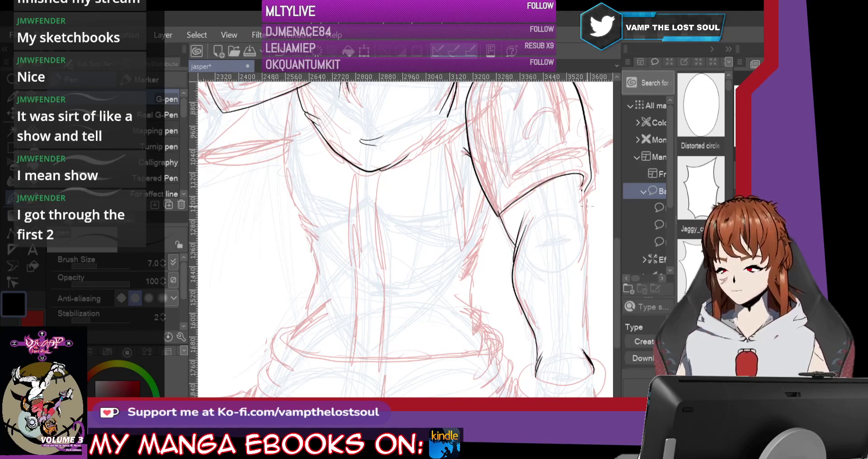
mouse_move(581, 174)
left_mouse_down()
mouse_move(589, 364)
mouse_move(576, 221)
mouse_move(456, 256)
mouse_move(438, 250)
mouse_move(466, 256)
mouse_move(492, 242)
left_mouse_up()
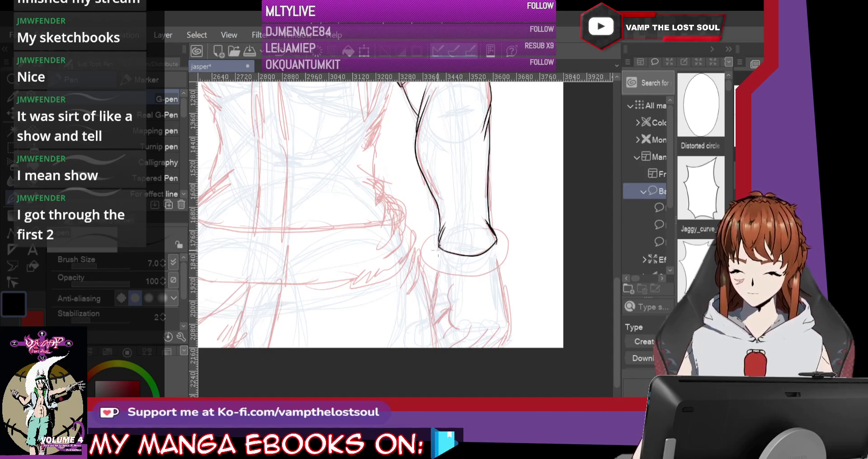
Step: Ink the scalloped, fluffy cuff outline around the wrist of the lowered arm
mouse_move(440, 235)
left_mouse_down()
mouse_move(423, 245)
mouse_move(428, 270)
mouse_move(473, 273)
left_mouse_up()
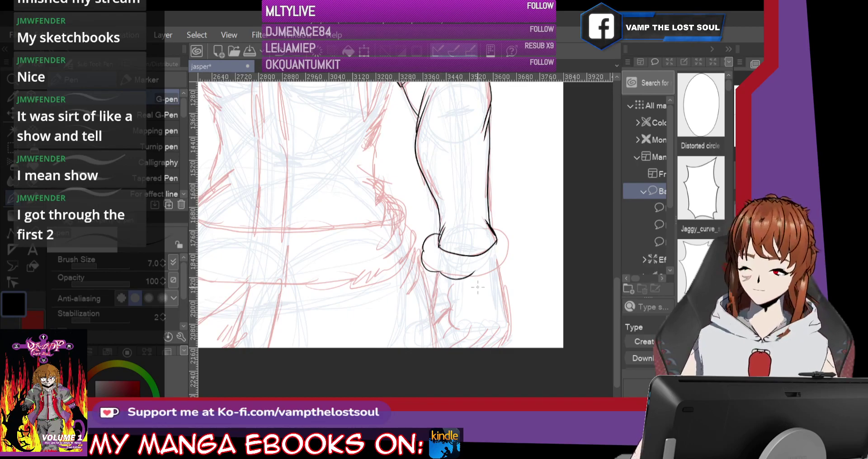
mouse_move(498, 265)
left_mouse_down()
mouse_move(510, 256)
mouse_move(500, 229)
left_mouse_up()
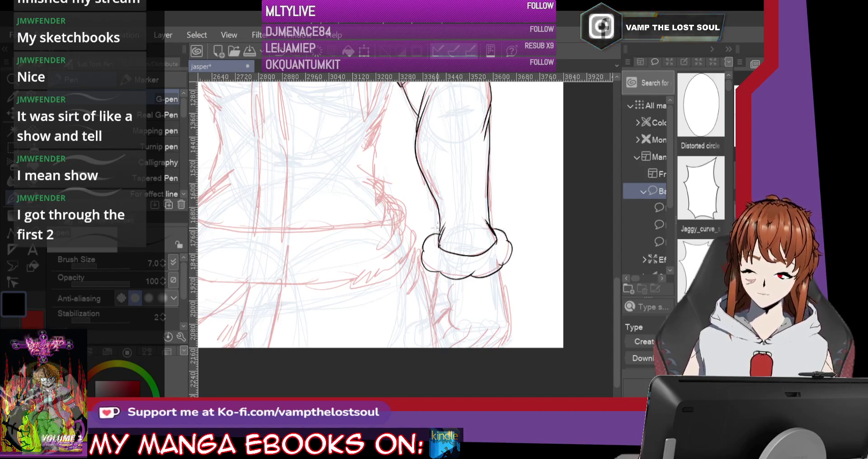
left_click_drag(437, 234, 439, 228)
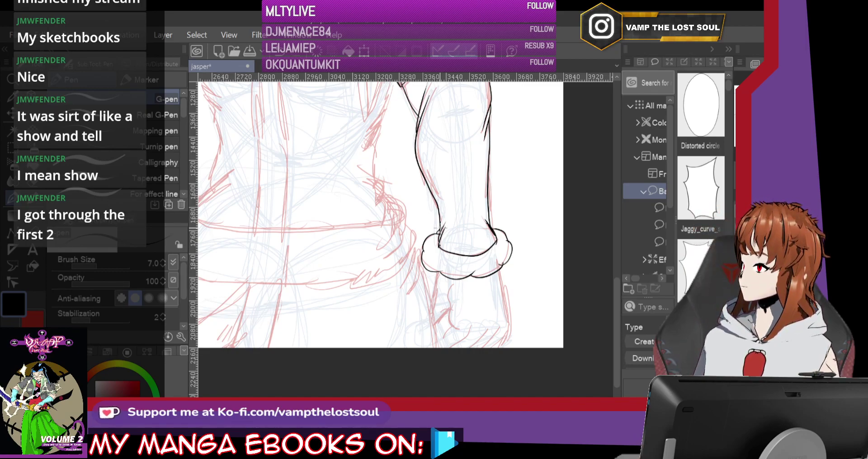
Step: Ink the torso's side contour below the raised arm and the angled fold at the waist just above the belt
left_click_drag(438, 229, 535, 427)
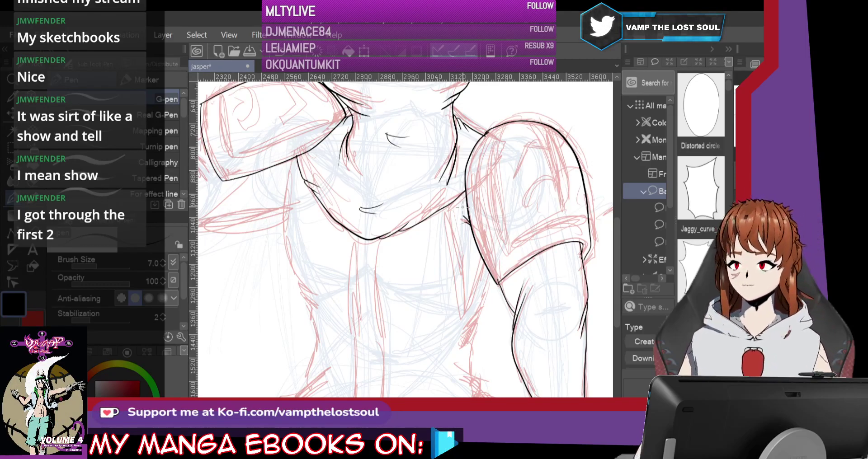
mouse_move(291, 160)
left_mouse_down()
mouse_move(285, 244)
mouse_move(322, 316)
mouse_move(401, 228)
left_mouse_up()
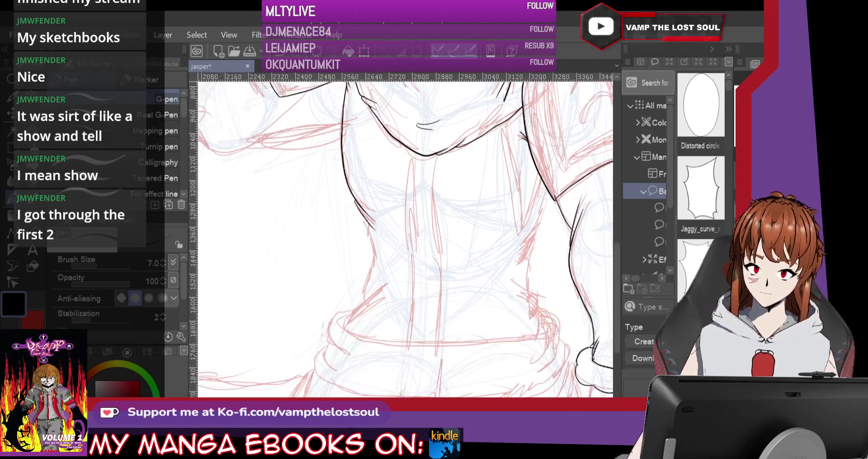
left_click_drag(346, 328, 390, 293)
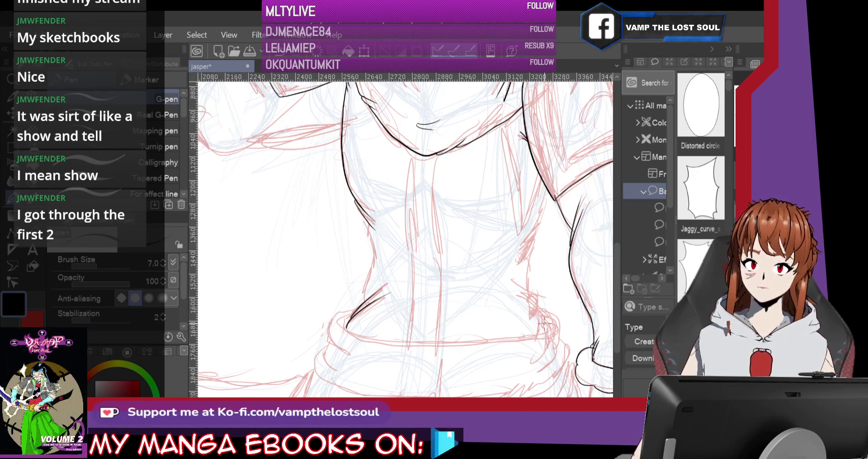
Step: Ink the torso's other side beside the lowered arm, with the waist fold, side contour and tapering garment lines, redoing the first fold stroke
left_click_drag(549, 332, 523, 296)
key("ctrl+z")
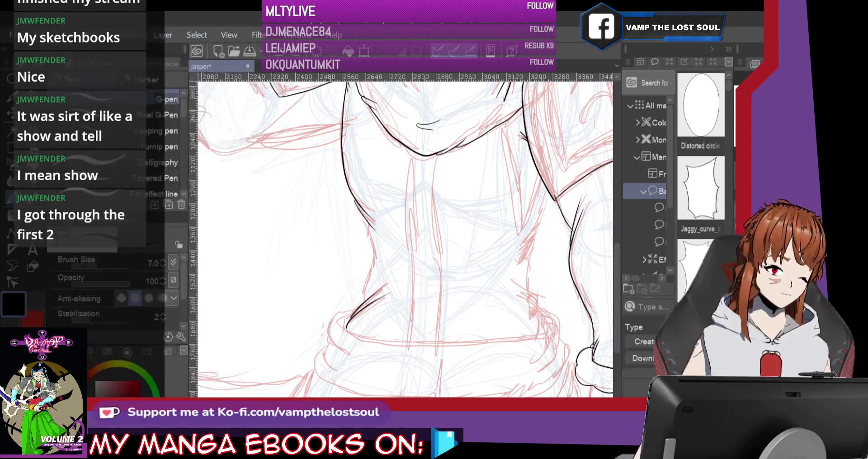
left_click_drag(546, 332, 528, 298)
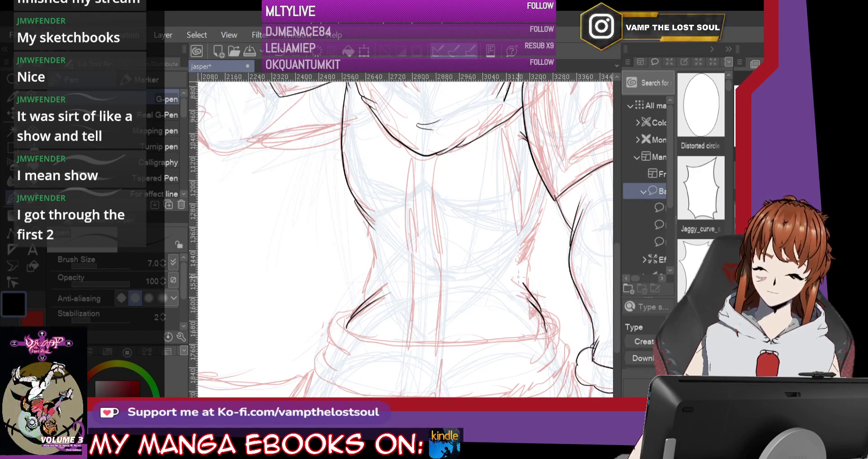
mouse_move(543, 213)
left_mouse_down()
mouse_move(523, 260)
mouse_move(533, 259)
mouse_move(535, 296)
left_mouse_up()
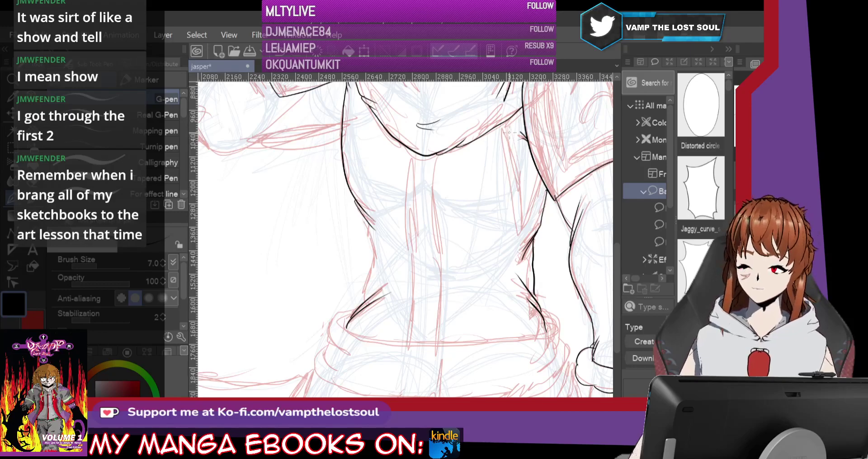
mouse_move(509, 169)
left_mouse_down()
mouse_move(522, 228)
mouse_move(538, 161)
left_mouse_up()
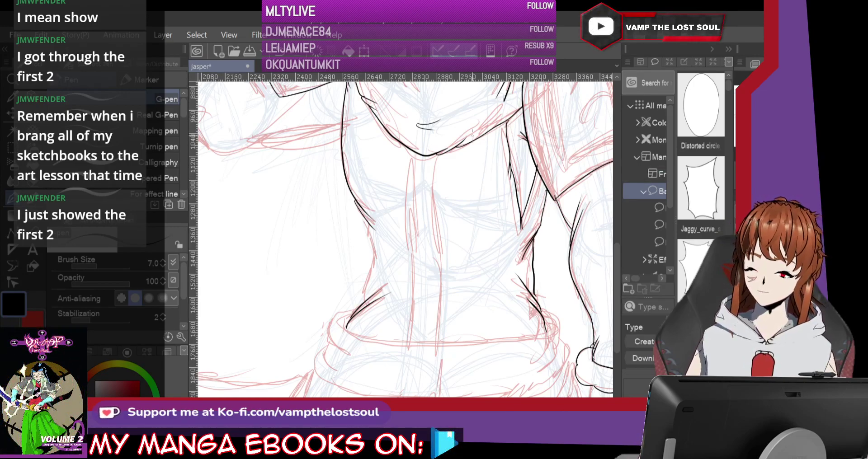
mouse_move(406, 126)
left_mouse_down()
mouse_move(451, 226)
mouse_move(411, 389)
mouse_move(499, 380)
mouse_move(527, 341)
left_mouse_up()
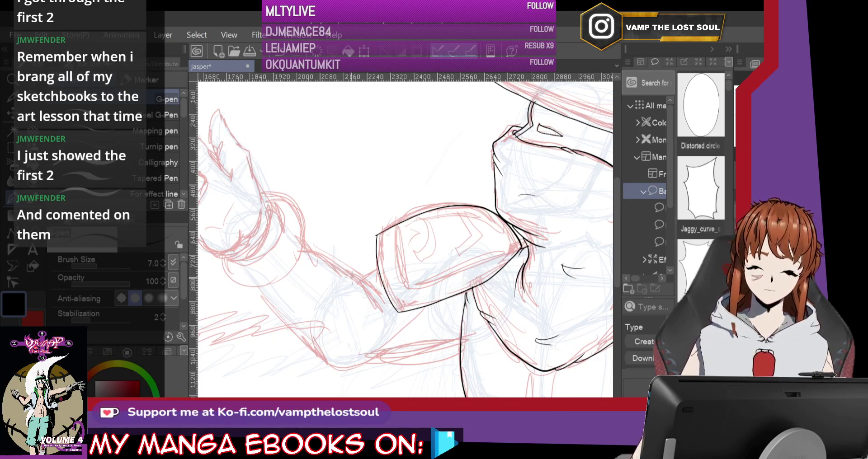
mouse_move(321, 259)
left_mouse_down()
mouse_move(358, 278)
mouse_move(388, 324)
left_mouse_up()
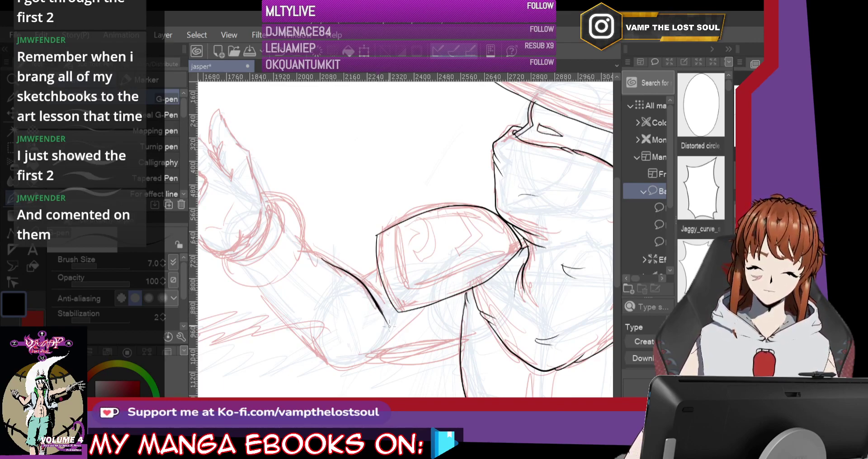
left_click(42, 36)
left_click(89, 33)
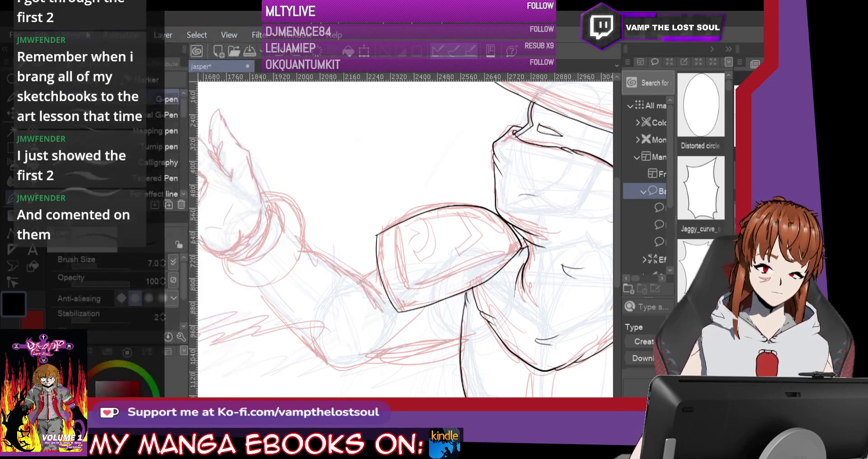
Step: Ink the raised arm's bend, with the upper contour, a short line joining the armour, and the elbow's underside back to the torso
mouse_move(326, 265)
left_mouse_down()
mouse_move(362, 282)
mouse_move(385, 319)
left_mouse_up()
mouse_move(365, 282)
left_mouse_down()
mouse_move(385, 306)
mouse_move(380, 271)
left_mouse_up()
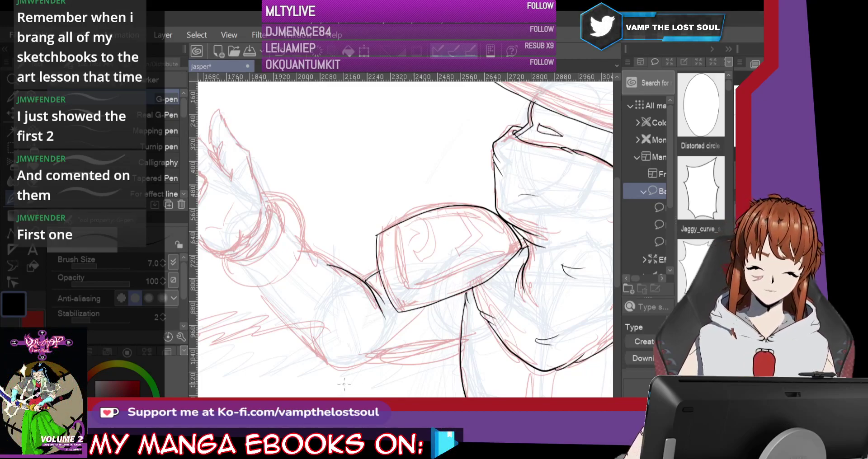
mouse_move(319, 339)
left_mouse_down()
mouse_move(329, 369)
mouse_move(342, 370)
mouse_move(452, 343)
left_mouse_up()
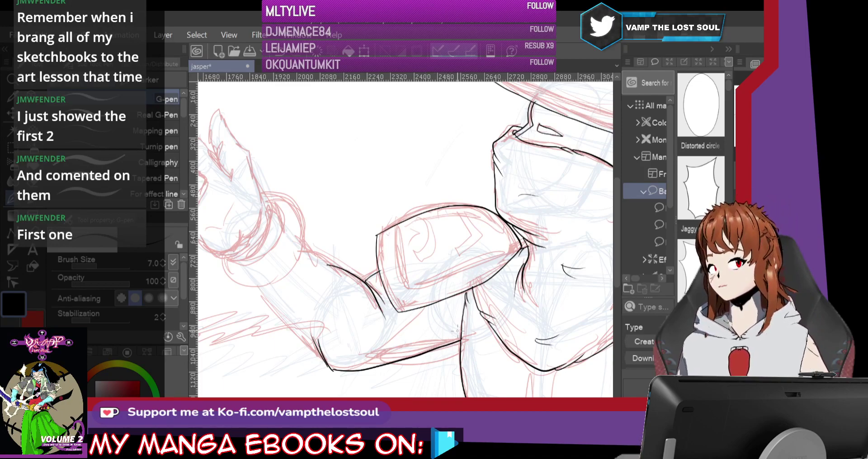
Step: Ink the curved wrist line at the base of the raised hand
left_click_drag(458, 331, 591, 305)
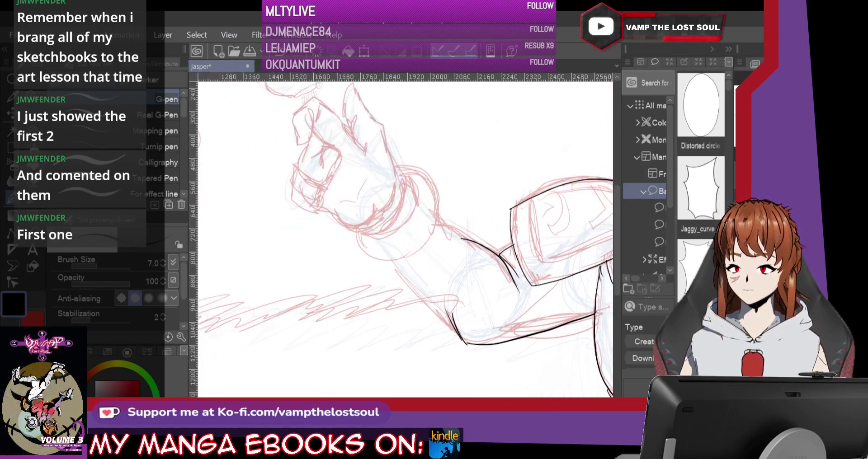
mouse_move(368, 231)
left_mouse_down()
mouse_move(383, 227)
mouse_move(406, 193)
left_mouse_up()
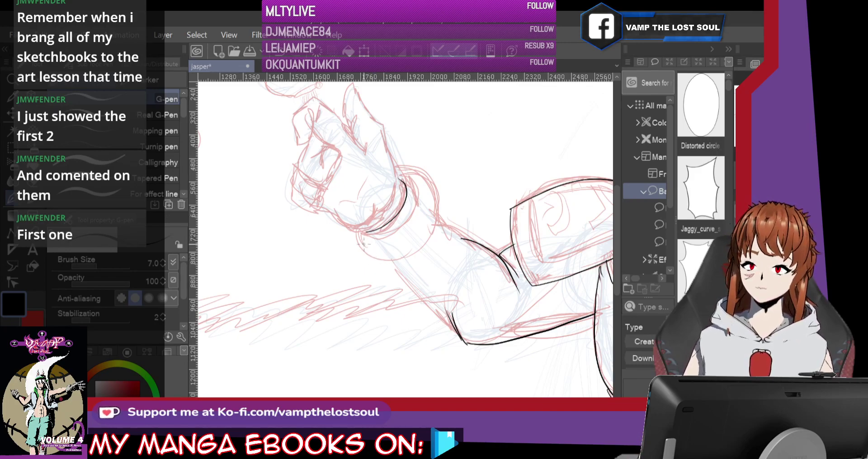
mouse_move(356, 232)
left_mouse_down()
mouse_move(358, 249)
mouse_move(378, 258)
mouse_move(394, 252)
left_mouse_up()
left_click(48, 34)
left_click(95, 33)
left_click(48, 35)
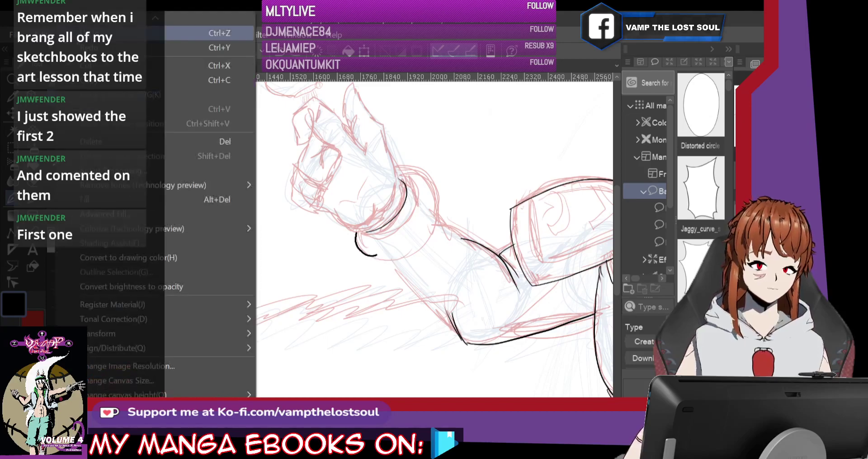
left_click(95, 34)
mouse_move(356, 232)
left_mouse_down()
mouse_move(357, 249)
mouse_move(382, 262)
mouse_move(425, 247)
mouse_move(433, 204)
mouse_move(423, 175)
mouse_move(388, 173)
left_mouse_up()
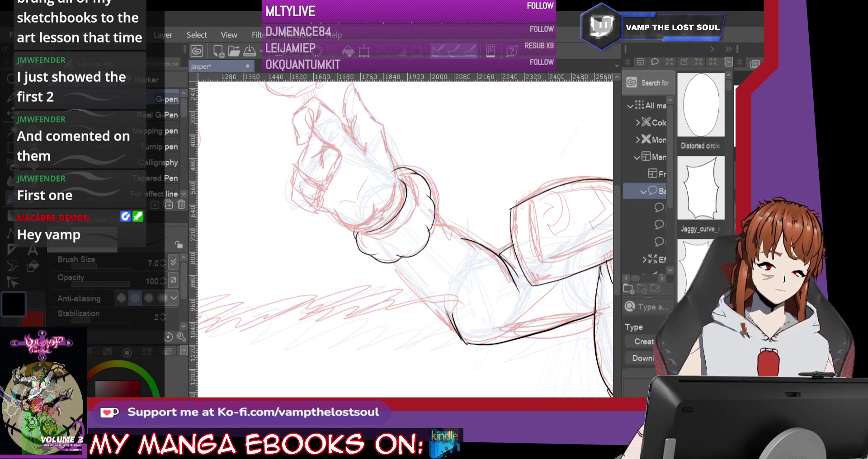
key("e")
mouse_move(364, 244)
left_mouse_down()
mouse_move(366, 262)
mouse_move(364, 246)
mouse_move(413, 250)
mouse_move(405, 259)
mouse_move(385, 260)
mouse_move(420, 236)
left_mouse_up()
mouse_move(429, 201)
left_mouse_down()
mouse_move(435, 209)
mouse_move(428, 174)
mouse_move(388, 173)
left_mouse_up()
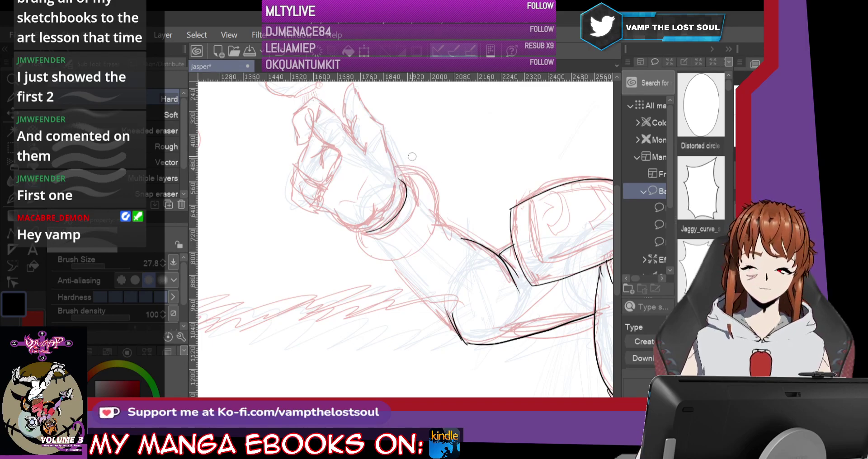
Step: Ink the scalloped cuff around the raised wrist and both forearm contours down to the elbow, undoing a trial stroke along the hand
key("p")
mouse_move(360, 231)
left_mouse_down()
mouse_move(360, 247)
mouse_move(381, 260)
mouse_move(419, 247)
mouse_move(432, 204)
mouse_move(424, 177)
mouse_move(395, 170)
left_mouse_up()
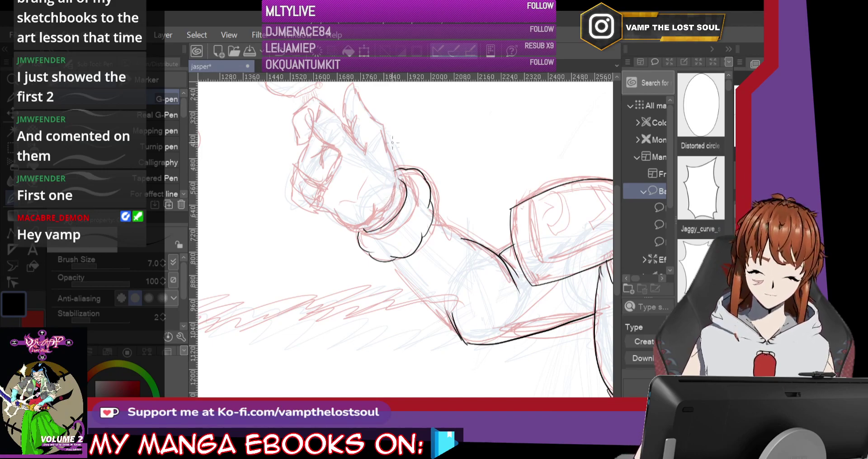
mouse_move(387, 207)
left_mouse_down()
mouse_move(396, 170)
mouse_move(388, 133)
left_mouse_up()
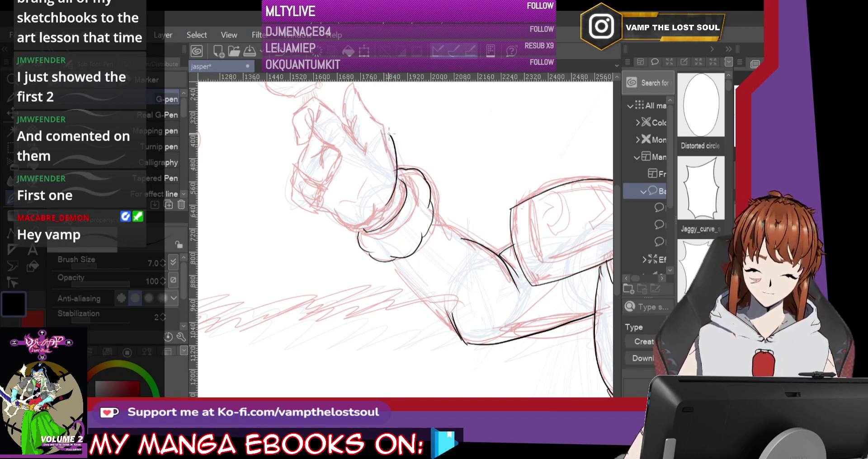
key("ctrl+z")
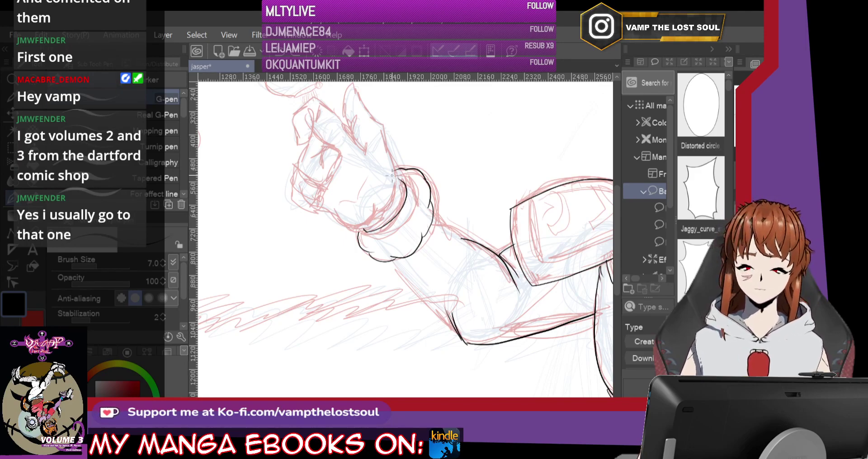
left_click_drag(393, 260, 443, 317)
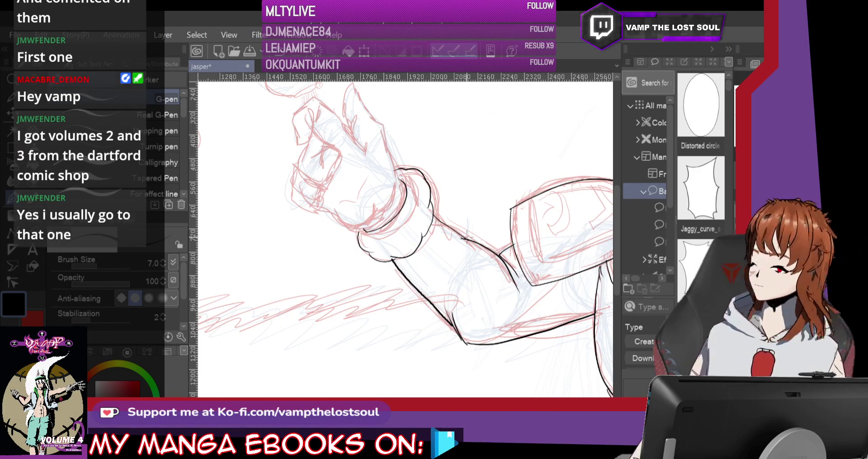
Step: Ink the raised hand's lower palm edge and the upright pointed thumb, from the wrist to its tip and inner crease
left_click_drag(467, 238, 533, 290)
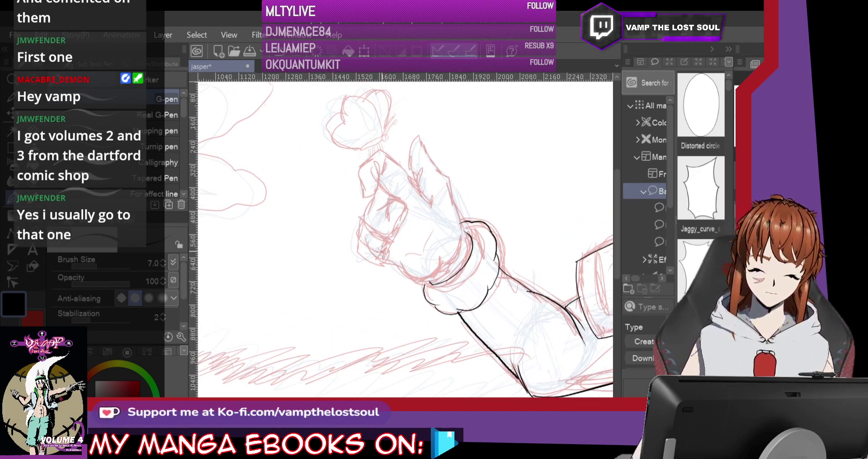
mouse_move(375, 249)
left_mouse_down()
mouse_move(409, 280)
mouse_move(432, 272)
left_mouse_up()
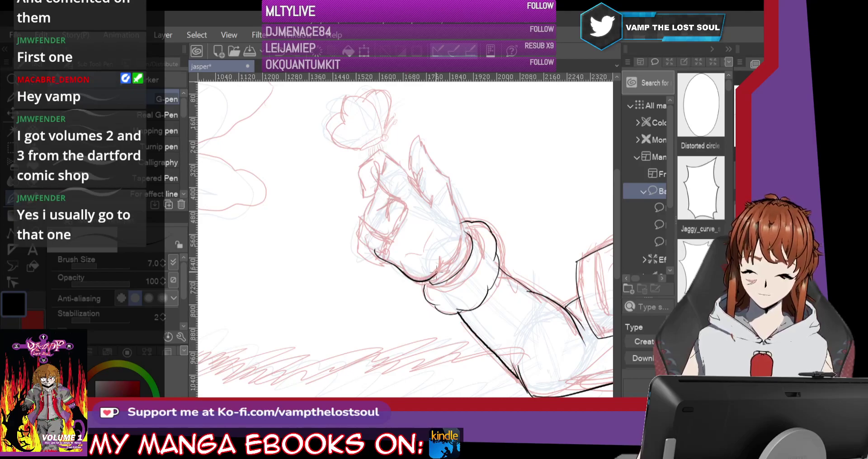
mouse_move(463, 247)
left_mouse_down()
mouse_move(453, 190)
mouse_move(419, 140)
mouse_move(424, 153)
left_mouse_up()
left_click_drag(421, 190, 430, 205)
mouse_move(414, 172)
left_mouse_down()
mouse_move(422, 201)
mouse_move(408, 155)
mouse_move(414, 135)
left_mouse_up()
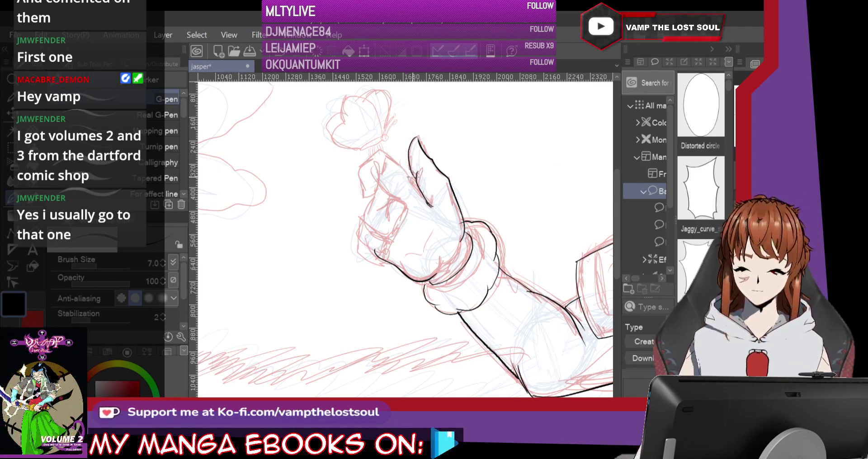
mouse_move(403, 168)
left_mouse_down()
mouse_move(376, 159)
mouse_move(357, 176)
mouse_move(359, 208)
mouse_move(373, 203)
mouse_move(380, 173)
left_mouse_up()
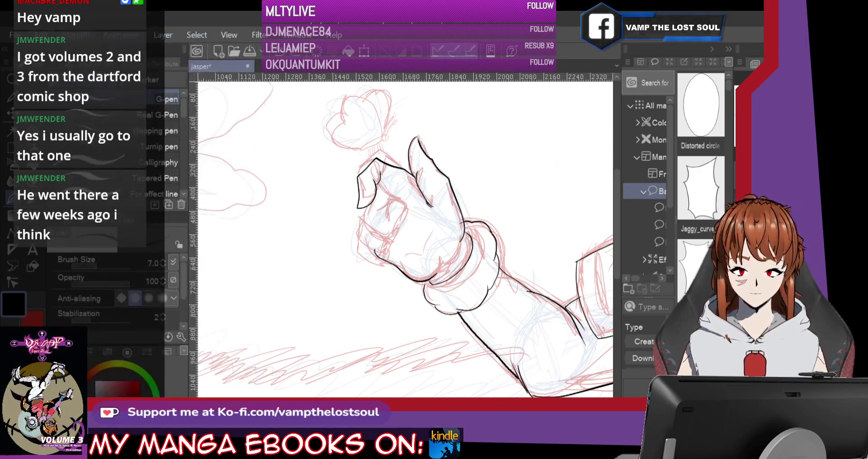
key("ctrl+z")
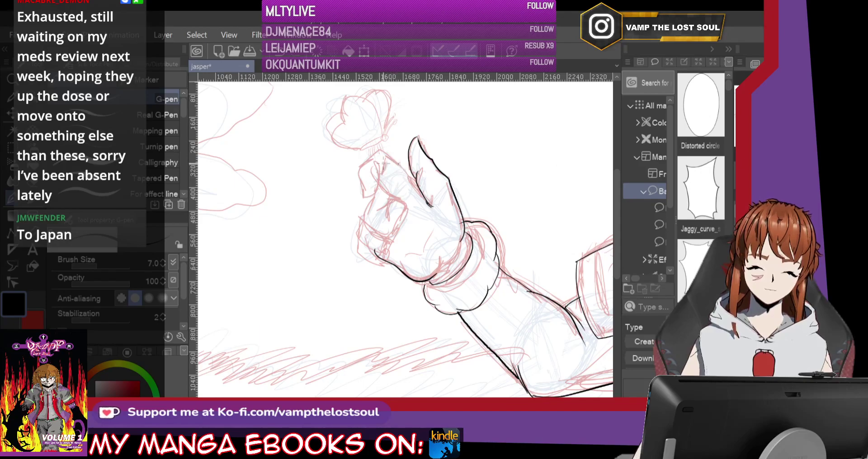
mouse_move(359, 171)
left_mouse_down()
mouse_move(363, 197)
mouse_move(376, 165)
left_mouse_up()
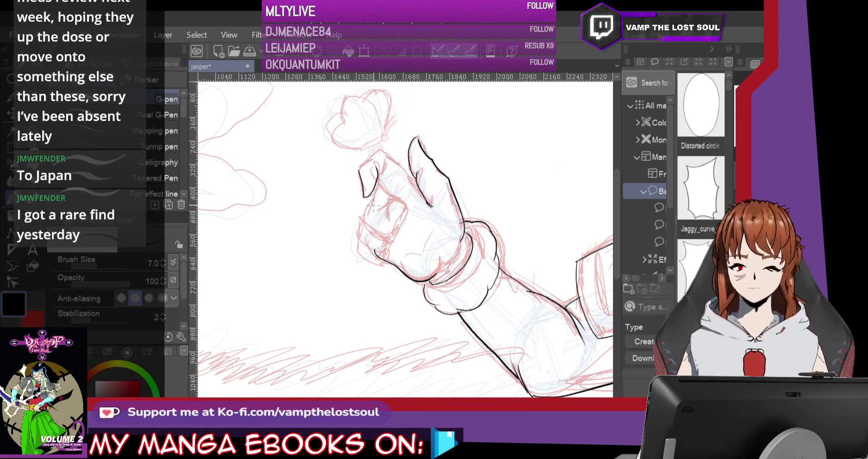
key("ctrl+z")
Step: Ink the bent index finger with its tip, inner fold lines and curved knuckle outline joining the thumb, redoing the outline stroke
left_click_drag(361, 166, 364, 198)
left_click_drag(379, 183, 384, 162)
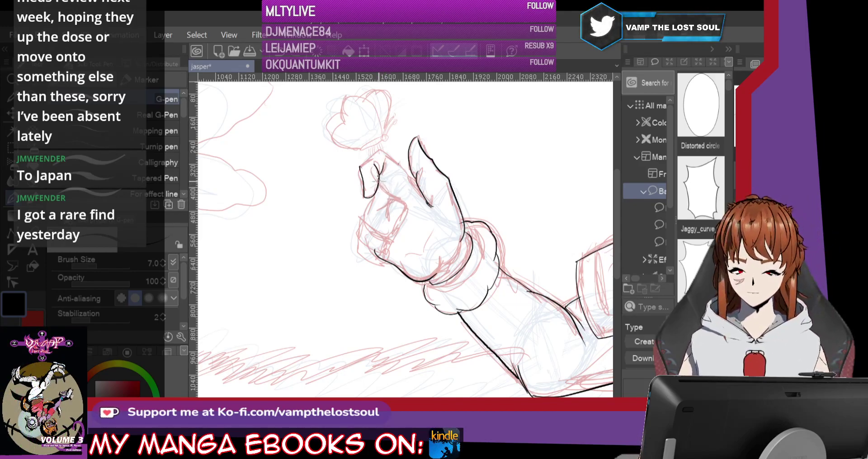
left_click_drag(360, 168, 381, 153)
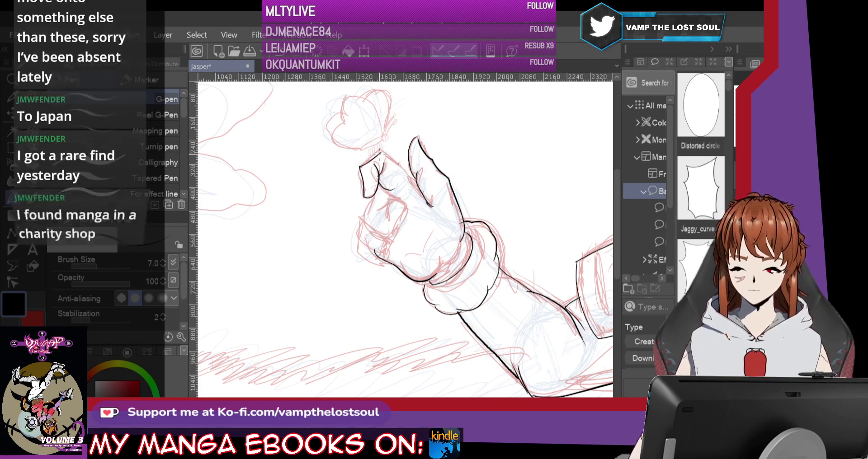
left_click(41, 35)
key("Escape")
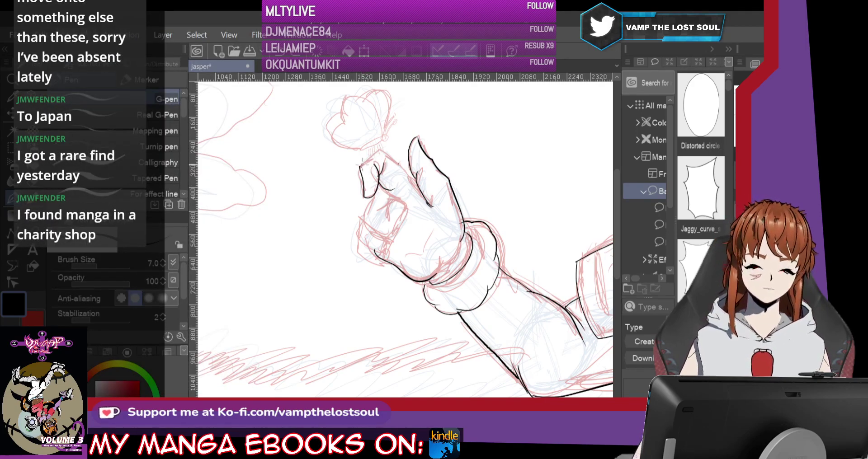
left_click_drag(376, 150, 416, 174)
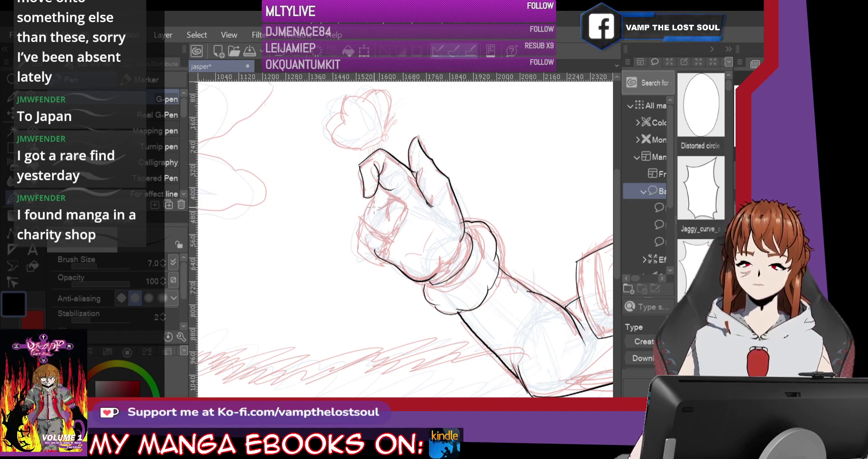
Step: Ink the curled fingers below the index finger, with their inner crease and the outer edge running to the palm
mouse_move(371, 196)
left_mouse_down()
mouse_move(364, 225)
mouse_move(384, 241)
mouse_move(404, 212)
mouse_move(387, 219)
mouse_move(383, 211)
mouse_move(378, 221)
left_mouse_up()
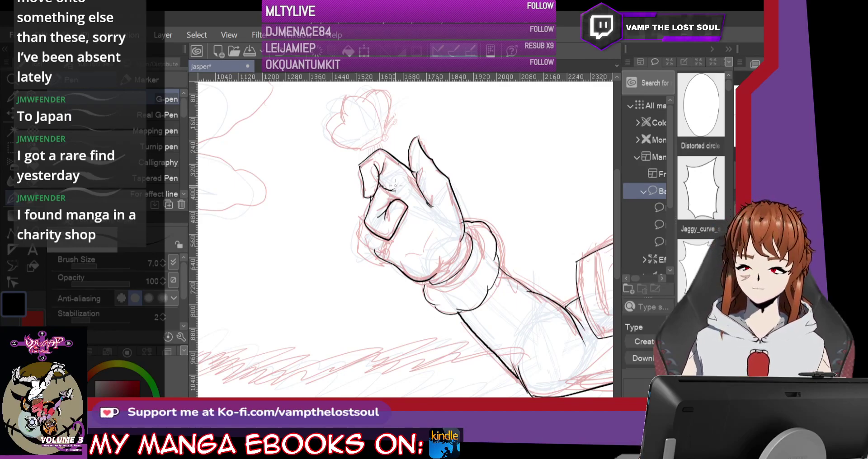
mouse_move(365, 221)
left_mouse_down()
mouse_move(362, 239)
mouse_move(376, 251)
mouse_move(393, 236)
mouse_move(365, 256)
mouse_move(376, 260)
mouse_move(389, 248)
mouse_move(380, 253)
left_mouse_up()
key("e")
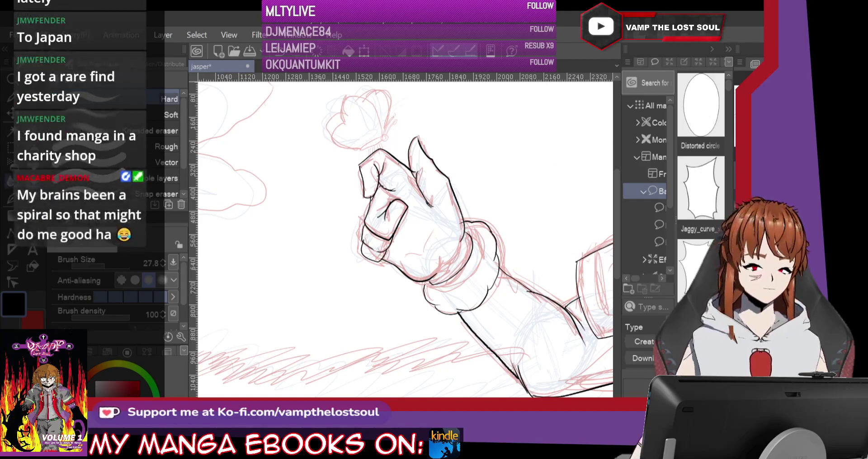
key("p")
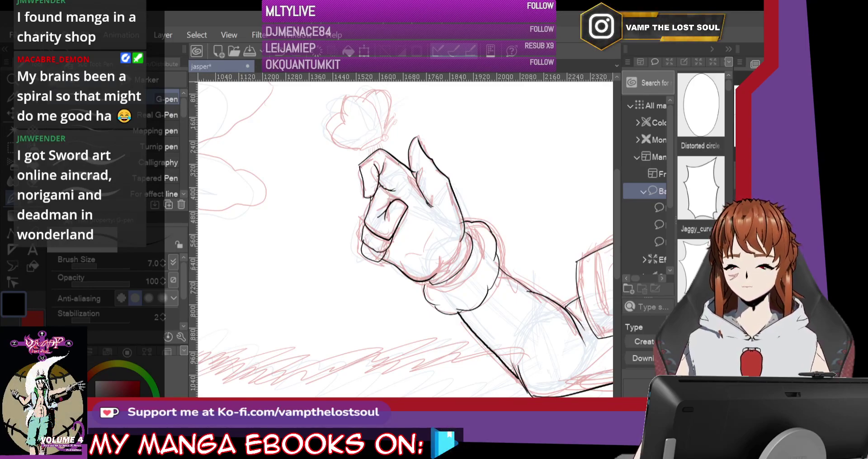
Step: Ink the curved waist contour on the raised-arm side, joining the torso fold to the fold above the belt
left_click_drag(578, 204, 216, 160)
left_click_drag(382, 352, 429, 130)
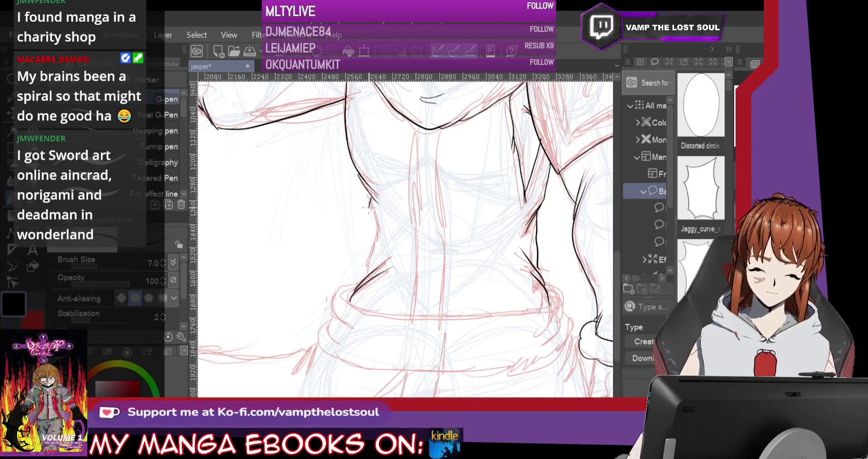
left_click_drag(373, 210, 366, 275)
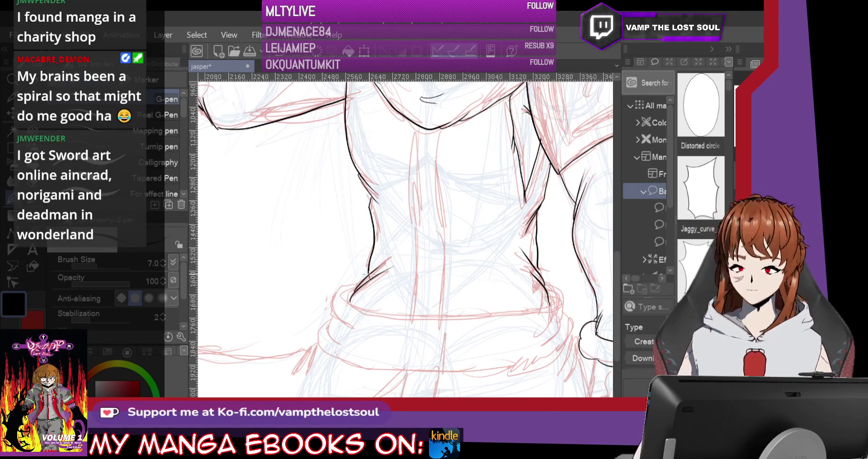
Step: Ink the two vertical edges of the garment's front strip from the collar to the belt, with small fold marks at their base
mouse_move(408, 320)
left_mouse_down()
mouse_move(420, 303)
mouse_move(440, 301)
left_mouse_up()
left_click_drag(437, 309, 433, 306)
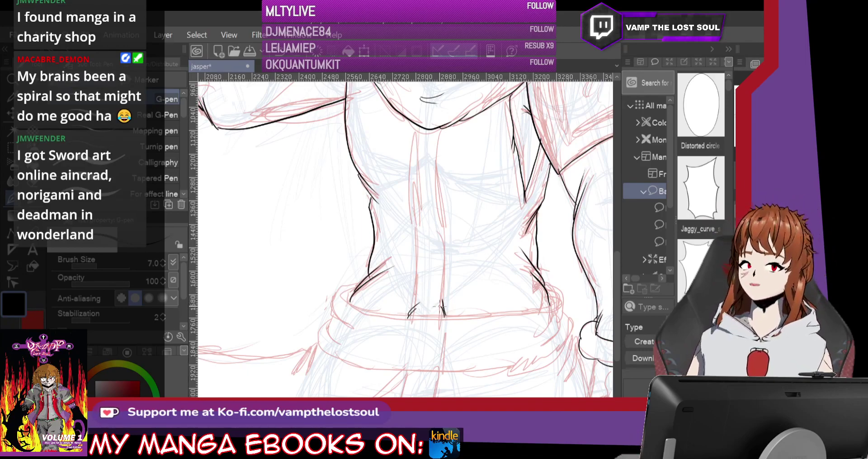
mouse_move(415, 310)
left_mouse_down()
mouse_move(414, 208)
mouse_move(409, 232)
left_mouse_up()
left_click_drag(414, 125, 409, 210)
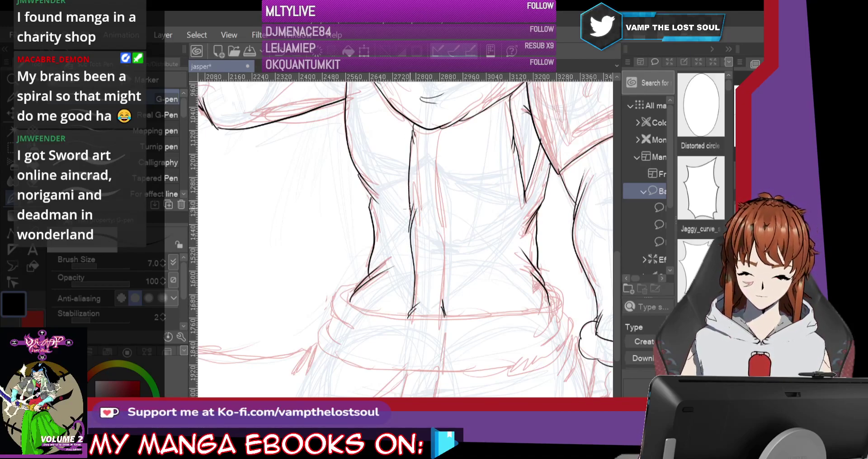
left_click_drag(443, 128, 445, 317)
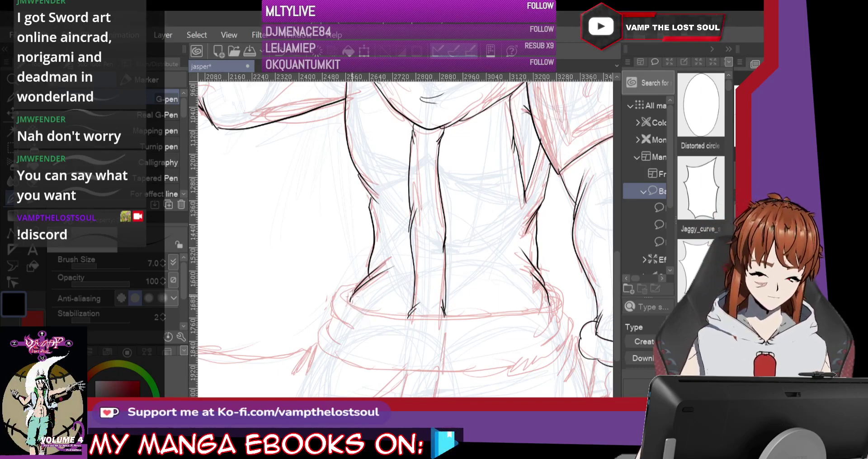
Step: Ink the wide waistband with its curved upper edge, the folds at both ends and the full lower outline
mouse_move(351, 293)
left_mouse_down()
mouse_move(404, 323)
mouse_move(422, 318)
mouse_move(402, 313)
mouse_move(421, 323)
mouse_move(418, 316)
mouse_move(549, 296)
left_mouse_up()
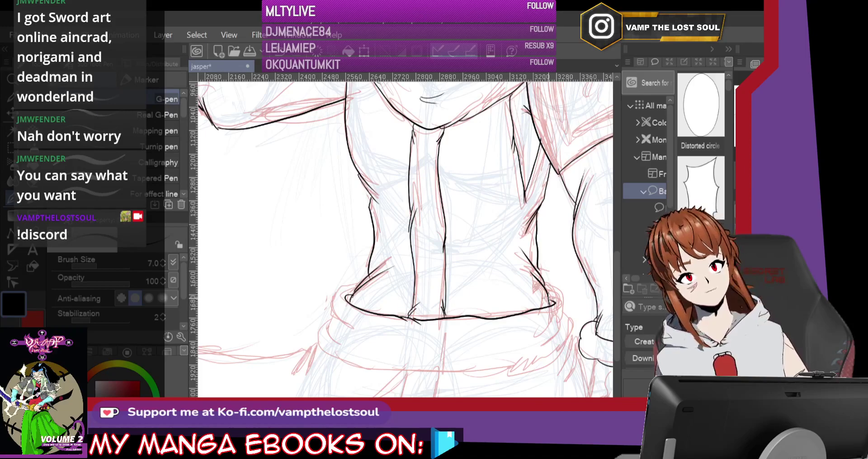
mouse_move(354, 289)
left_mouse_down()
mouse_move(341, 293)
mouse_move(336, 309)
mouse_move(351, 324)
left_mouse_up()
mouse_move(550, 293)
left_mouse_down()
mouse_move(561, 314)
mouse_move(545, 328)
mouse_move(565, 324)
mouse_move(548, 346)
left_mouse_up()
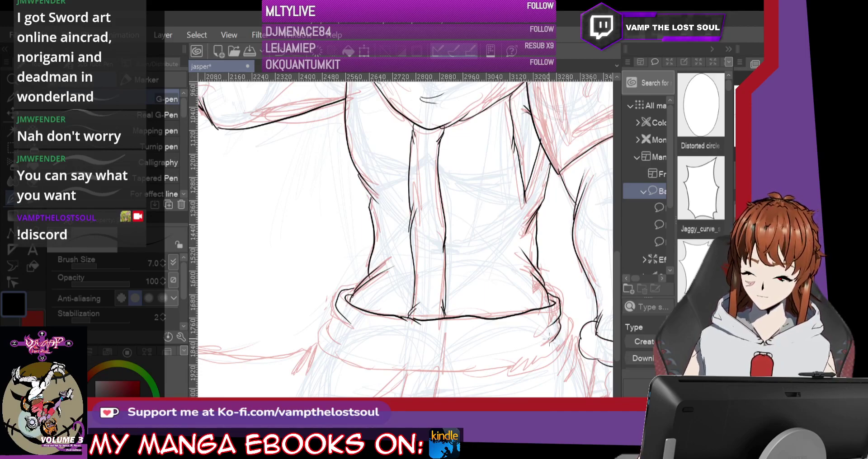
left_click_drag(334, 317, 341, 342)
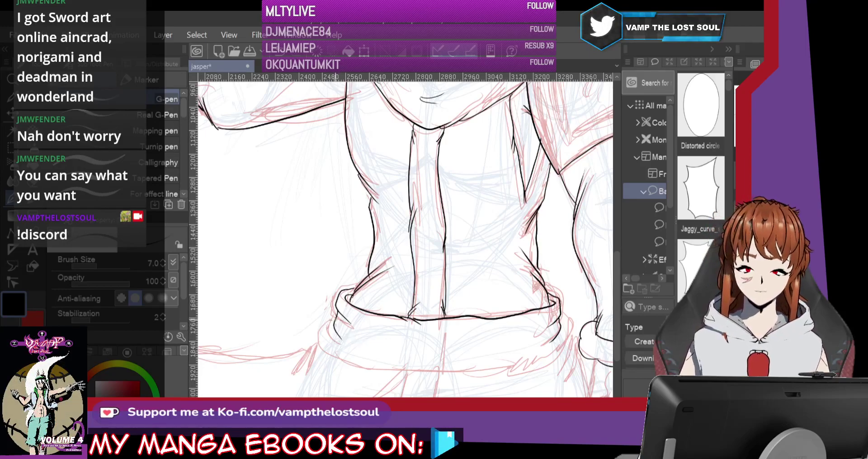
mouse_move(335, 316)
left_mouse_down()
mouse_move(321, 342)
mouse_move(362, 367)
mouse_move(394, 369)
mouse_move(381, 369)
mouse_move(533, 361)
mouse_move(565, 322)
left_mouse_up()
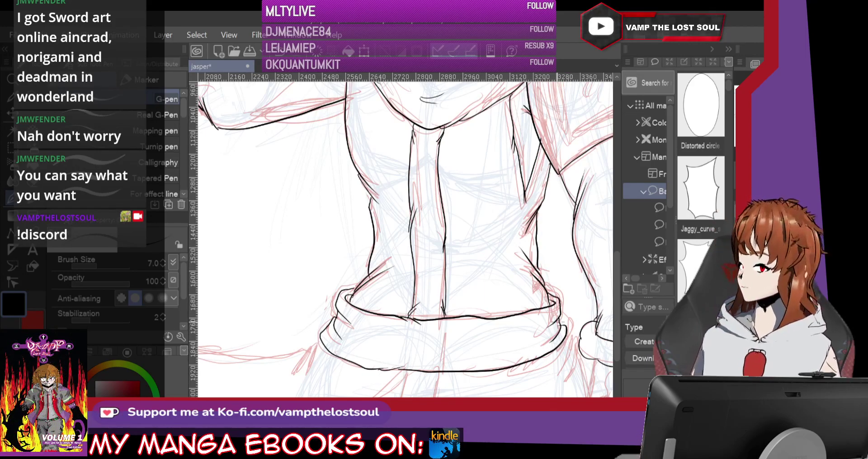
Step: Ink the short flaring cloth lines coming off both ends of the waistband
mouse_move(322, 337)
left_mouse_down()
mouse_move(302, 373)
mouse_move(281, 379)
left_mouse_up()
left_click_drag(407, 272, 331, 187)
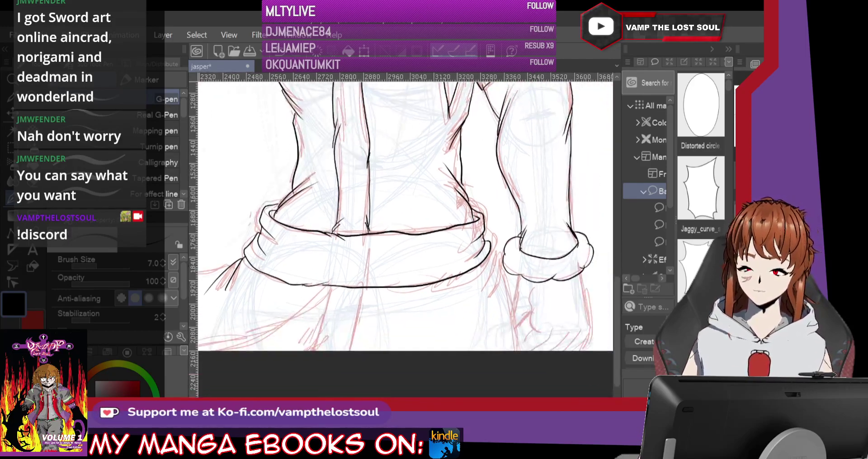
mouse_move(492, 247)
left_mouse_down()
mouse_move(484, 299)
mouse_move(494, 308)
mouse_move(500, 272)
mouse_move(418, 197)
mouse_move(445, 241)
left_mouse_up()
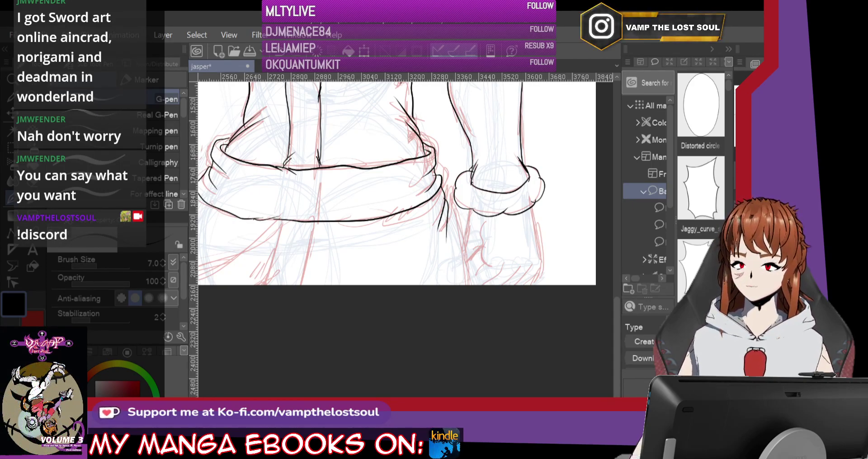
left_click_drag(446, 206, 465, 289)
Step: Ink the billowing cloth trailing from the waistband on the raised-arm side, with its long edge, peak and lower fold, redoing the fold
left_click_drag(226, 204, 597, 221)
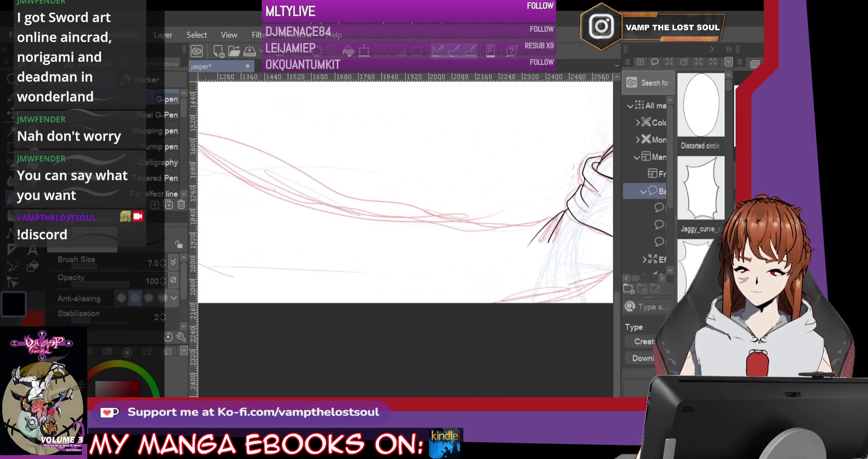
key("ctrl+minus")
key("ctrl+minus")
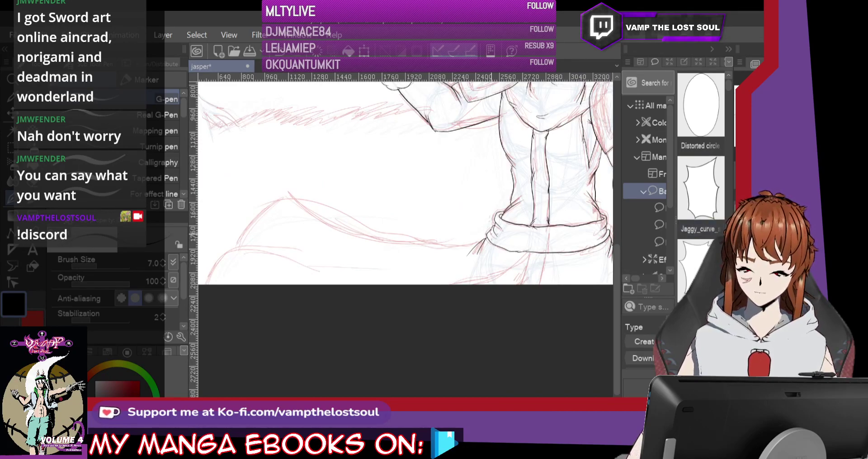
mouse_move(477, 244)
left_mouse_down()
mouse_move(343, 225)
mouse_move(284, 186)
left_mouse_up()
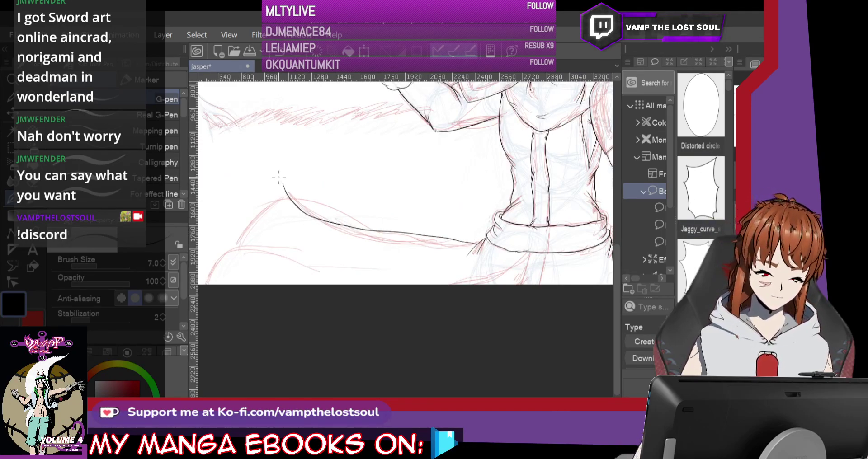
mouse_move(234, 248)
left_mouse_down()
mouse_move(235, 233)
mouse_move(281, 185)
mouse_move(396, 156)
left_mouse_up()
mouse_move(321, 257)
left_mouse_down()
mouse_move(329, 235)
mouse_move(375, 218)
mouse_move(451, 235)
left_mouse_up()
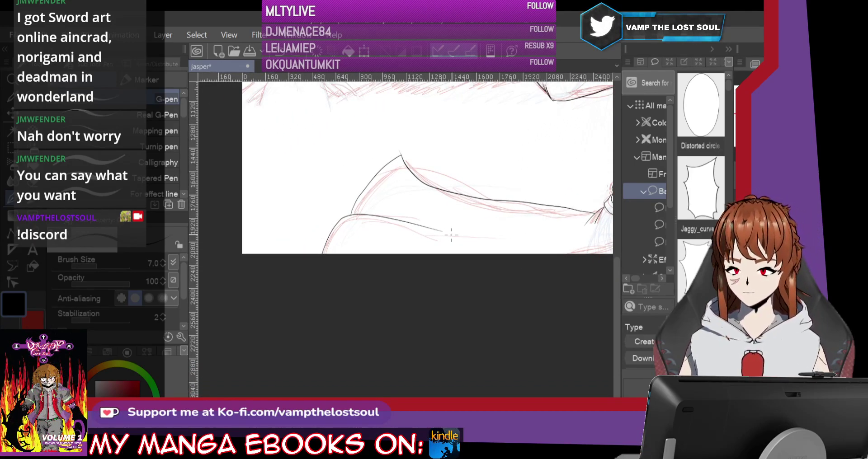
left_click(41, 35)
left_click(86, 33)
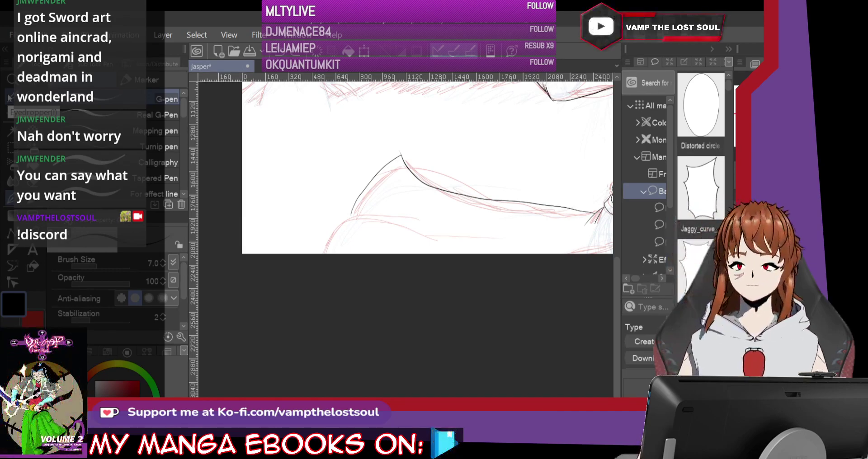
mouse_move(324, 253)
left_mouse_down()
mouse_move(345, 214)
mouse_move(458, 238)
left_mouse_up()
Step: Ink the two slanting cloth edges running from beneath the middle of the waistband down to the canvas edge
left_click_drag(506, 204, 316, 210)
key("ctrl+plus")
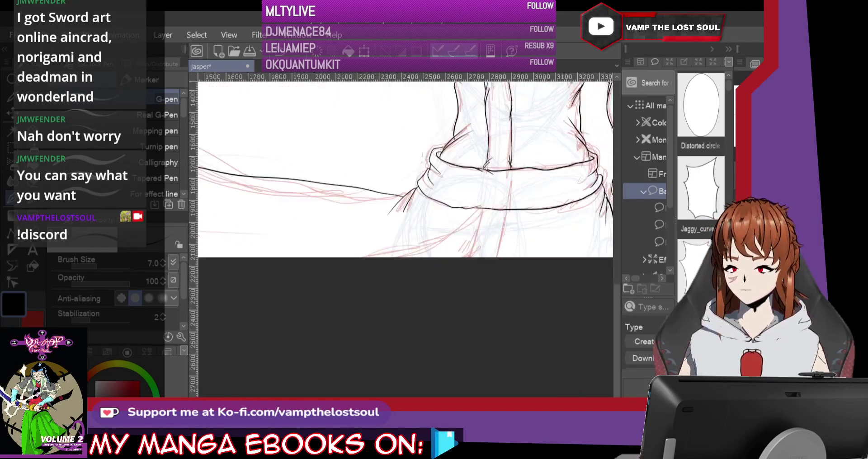
mouse_move(478, 209)
left_mouse_down()
mouse_move(500, 220)
mouse_move(459, 263)
left_mouse_up()
mouse_move(478, 212)
left_mouse_down()
mouse_move(466, 229)
mouse_move(407, 260)
left_mouse_up()
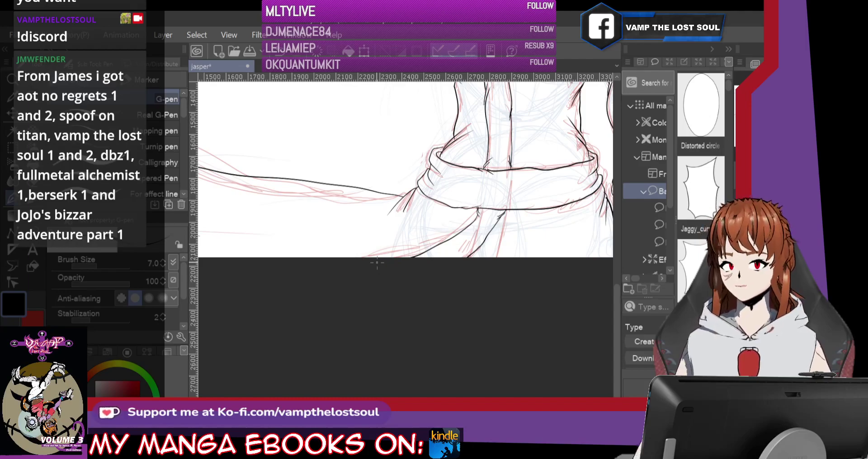
Step: Ink the remaining cloth edge beneath the waistband and the lowered hand below its fluffy cuff, redoing the hand's first line
left_click_drag(507, 212, 496, 258)
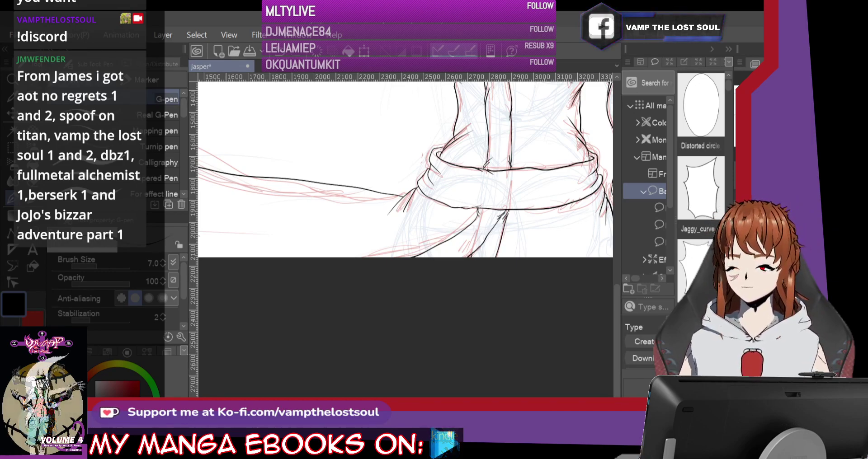
mouse_move(452, 158)
left_mouse_down()
mouse_move(384, 254)
mouse_move(389, 357)
mouse_move(330, 327)
mouse_move(347, 274)
left_mouse_up()
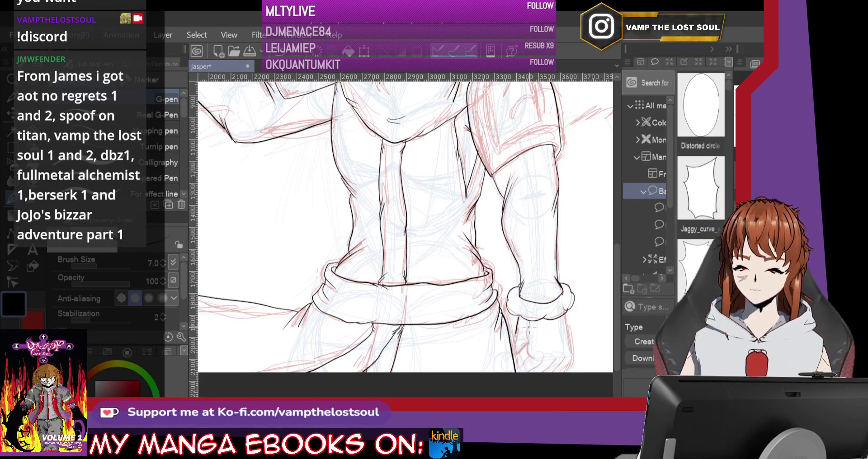
left_click_drag(527, 329, 533, 363)
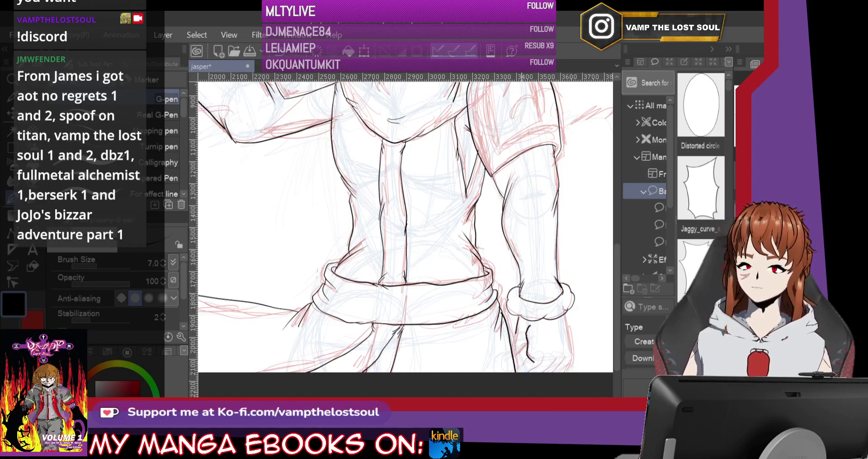
left_click(42, 36)
left_click(80, 34)
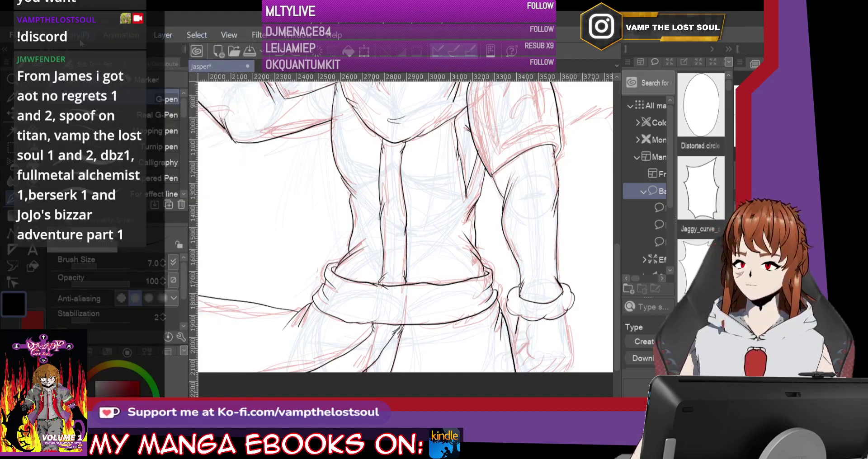
left_click_drag(528, 325, 528, 359)
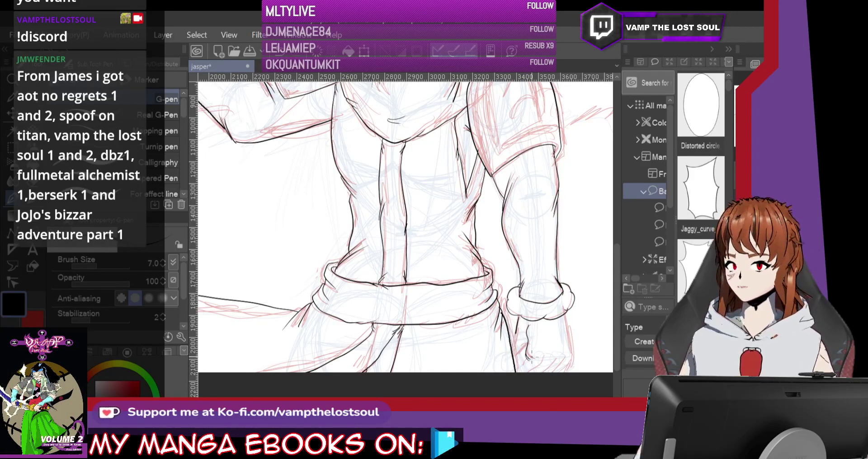
left_click_drag(528, 345, 516, 357)
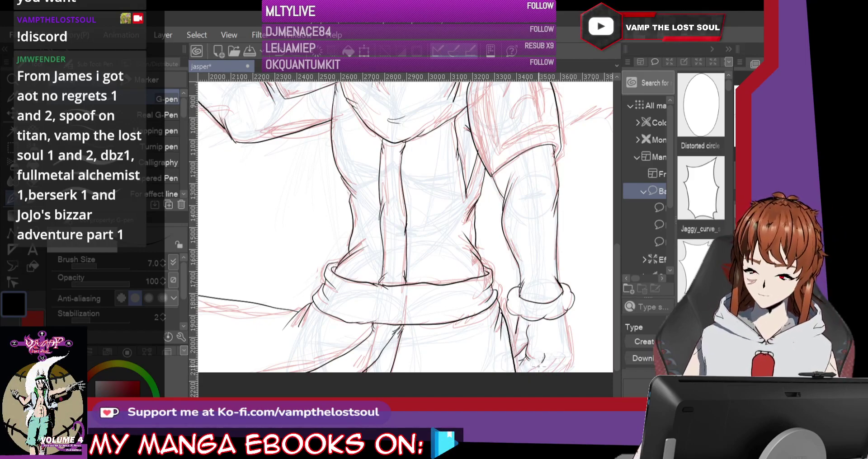
mouse_move(556, 373)
left_mouse_down()
mouse_move(571, 357)
mouse_move(564, 314)
left_mouse_up()
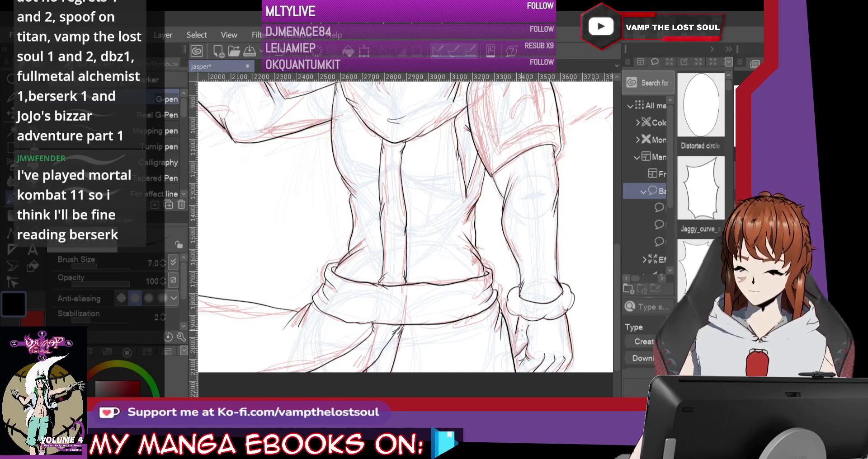
left_click_drag(510, 332, 513, 357)
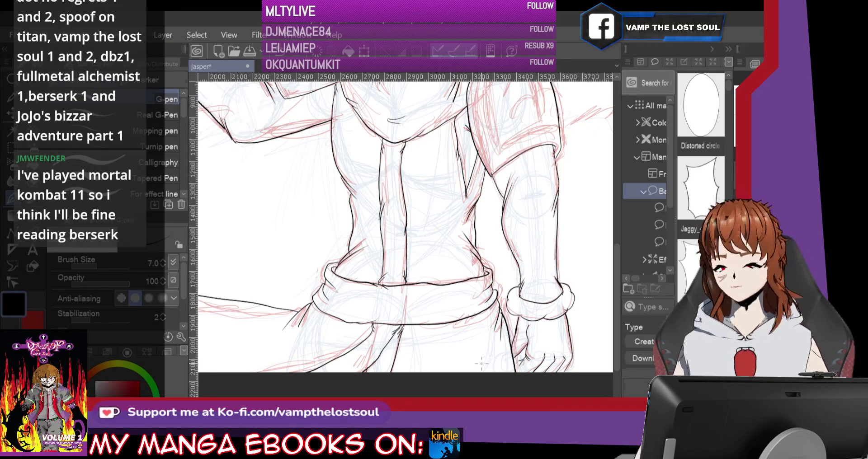
Step: Ink the short crease lines across the palm of the raised hand
left_click_drag(312, 120, 572, 345)
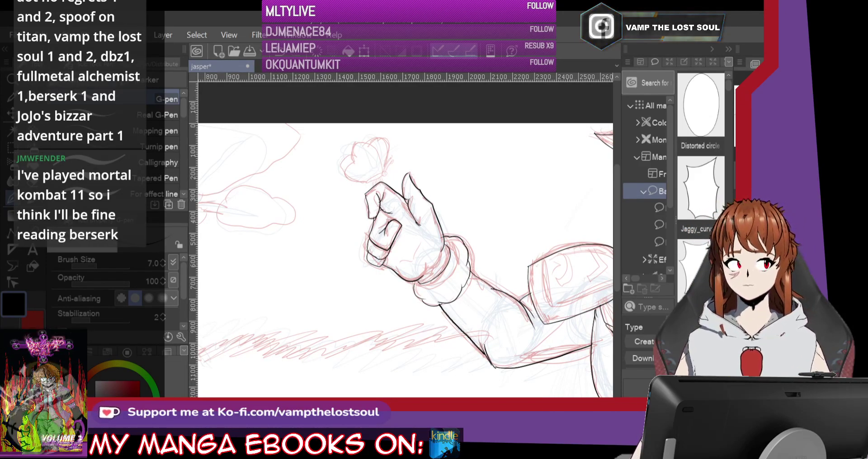
mouse_move(384, 180)
left_mouse_down()
mouse_move(388, 197)
mouse_move(447, 211)
left_mouse_up()
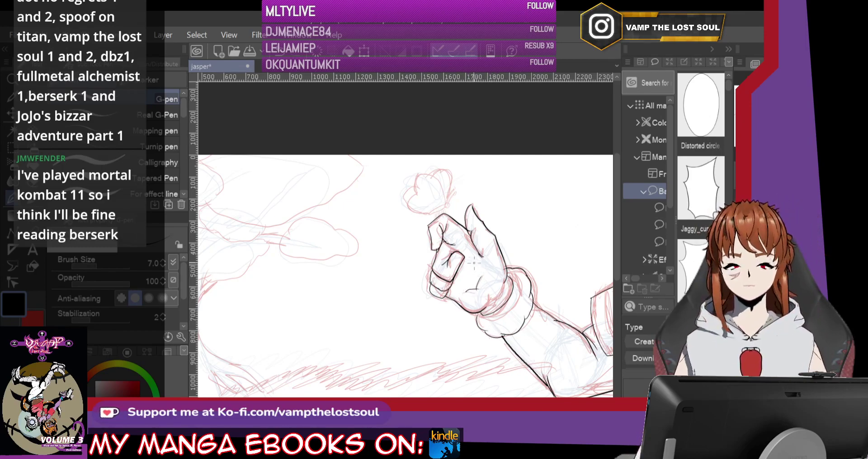
left_click_drag(464, 292, 473, 264)
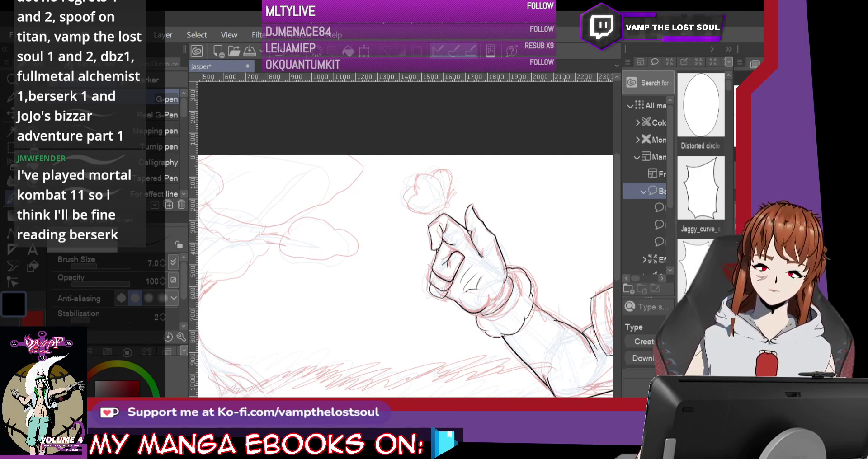
Step: Ink the inner rim around the raised arm's shoulder armour, including the short dividing marks along its upper edge
mouse_move(556, 312)
left_mouse_down()
mouse_move(360, 244)
mouse_move(276, 235)
mouse_move(227, 132)
left_mouse_up()
left_click_drag(402, 253, 501, 371)
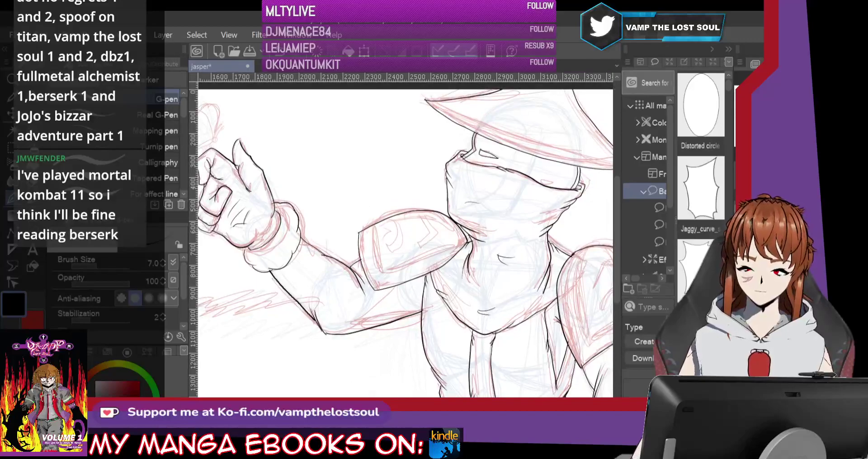
mouse_move(365, 230)
left_mouse_down()
mouse_move(380, 286)
mouse_move(396, 279)
left_mouse_up()
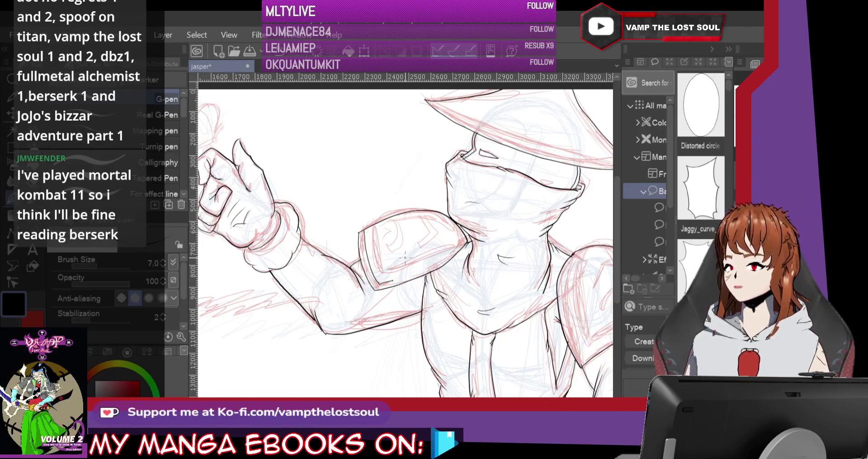
left_click_drag(394, 281, 464, 240)
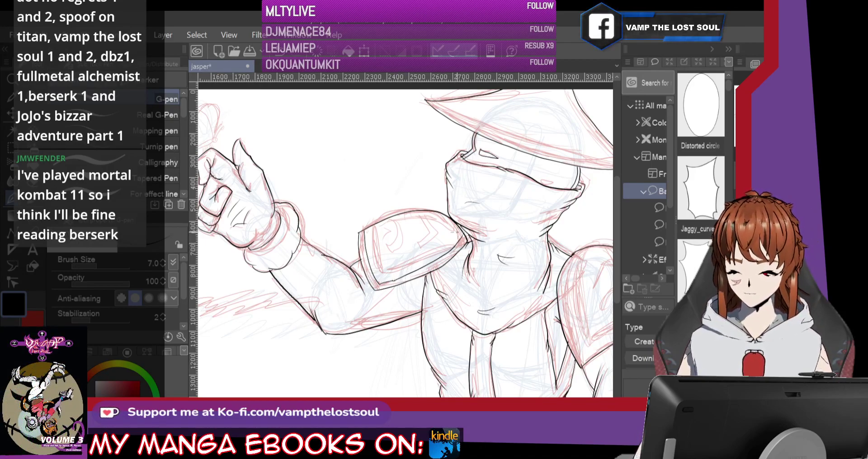
mouse_move(373, 226)
left_mouse_down()
mouse_move(383, 275)
mouse_move(382, 267)
mouse_move(388, 274)
mouse_move(460, 231)
left_mouse_up()
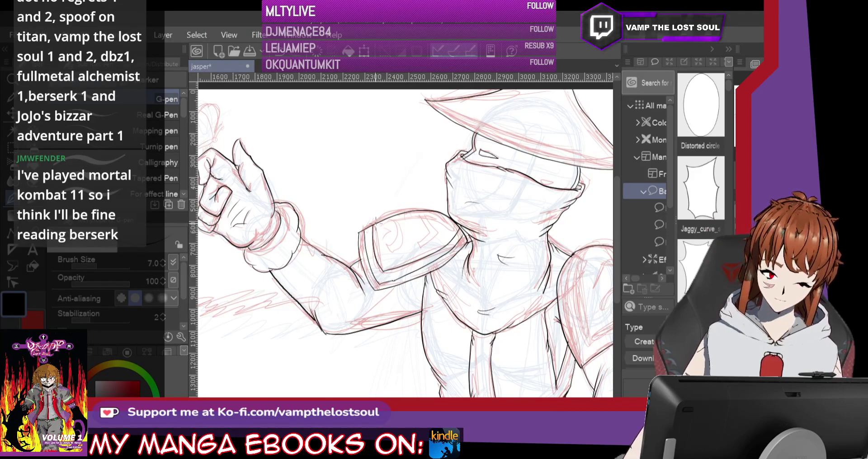
left_click_drag(376, 227, 399, 214)
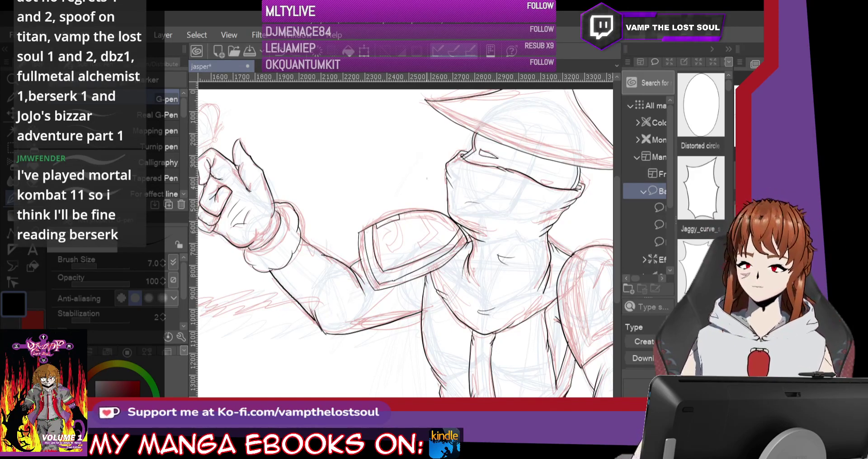
left_click_drag(403, 213, 456, 230)
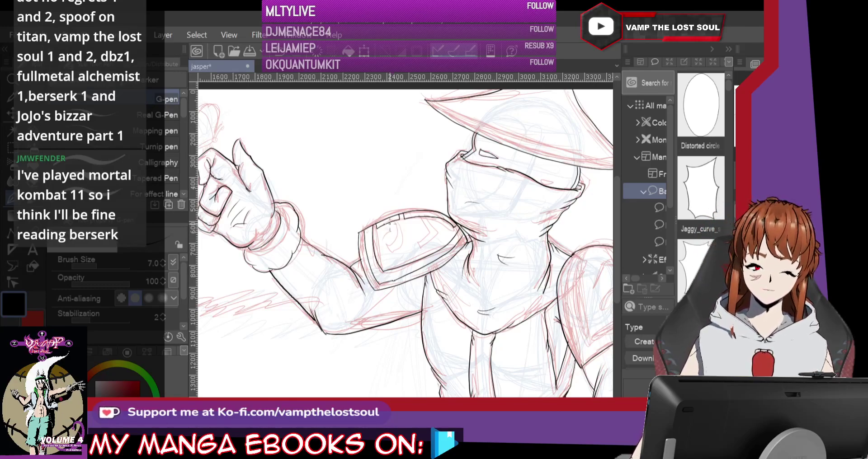
Step: Ink the emblem on the raised arm's shoulder plate with a redrawn curved band, a small wedge and an angular mark
mouse_move(390, 226)
left_mouse_down()
mouse_move(385, 253)
mouse_move(402, 236)
mouse_move(389, 252)
mouse_move(402, 230)
left_mouse_up()
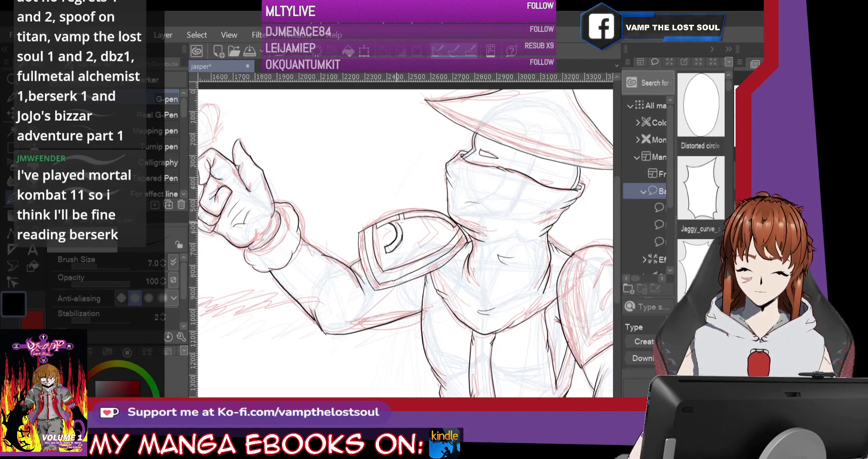
left_click(43, 35)
left_click(86, 33)
left_click(43, 35)
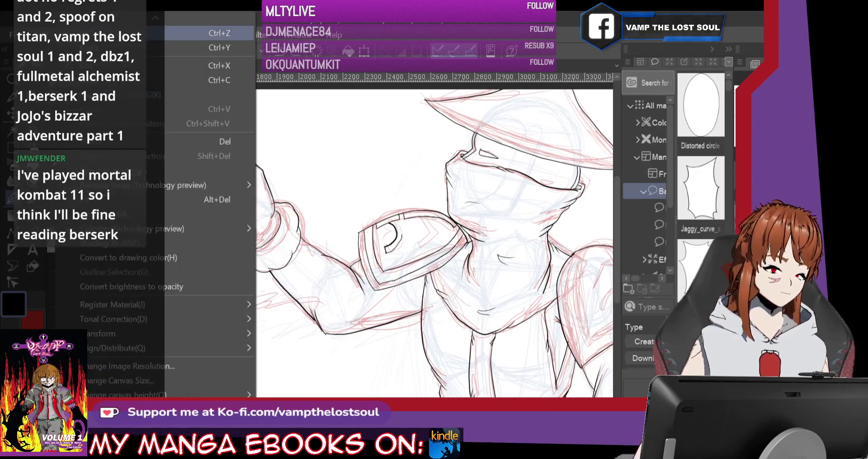
left_click(86, 33)
mouse_move(386, 252)
left_mouse_down()
mouse_move(396, 250)
mouse_move(395, 223)
left_mouse_up()
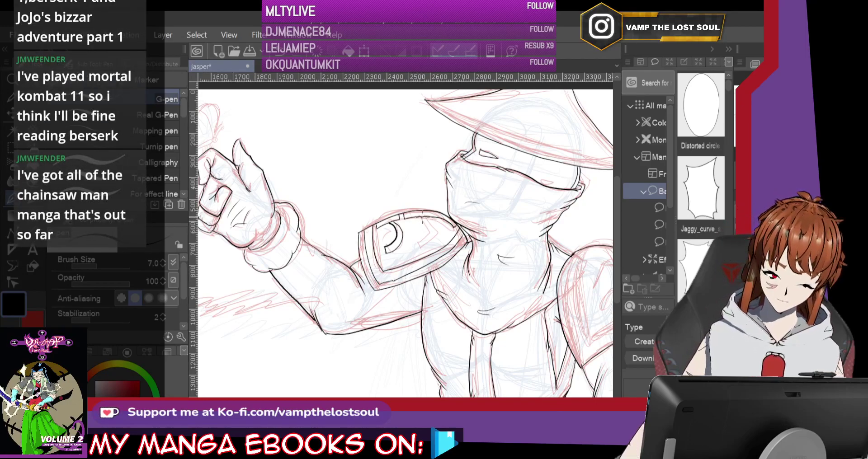
mouse_move(418, 248)
left_mouse_down()
mouse_move(437, 231)
mouse_move(430, 218)
mouse_move(382, 241)
mouse_move(384, 234)
left_mouse_up()
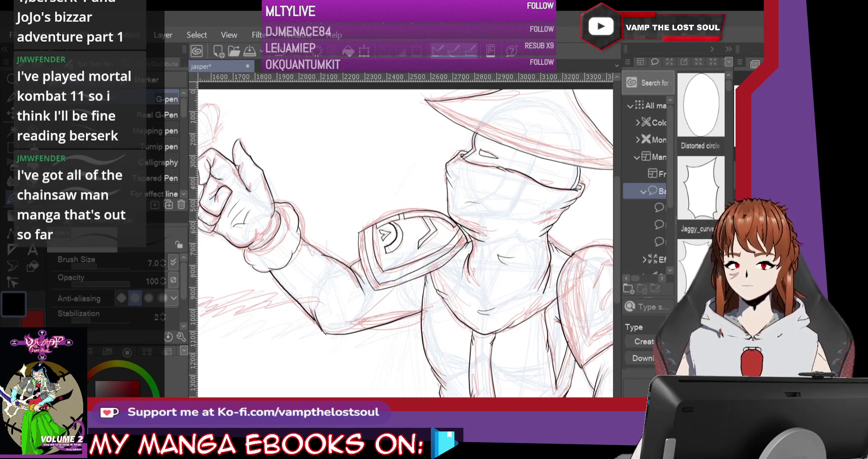
Step: Ink both sides of the background tree's trunk with its flaring roots, the bark slit and a jagged tuft at the base
left_click_drag(253, 317, 556, 112)
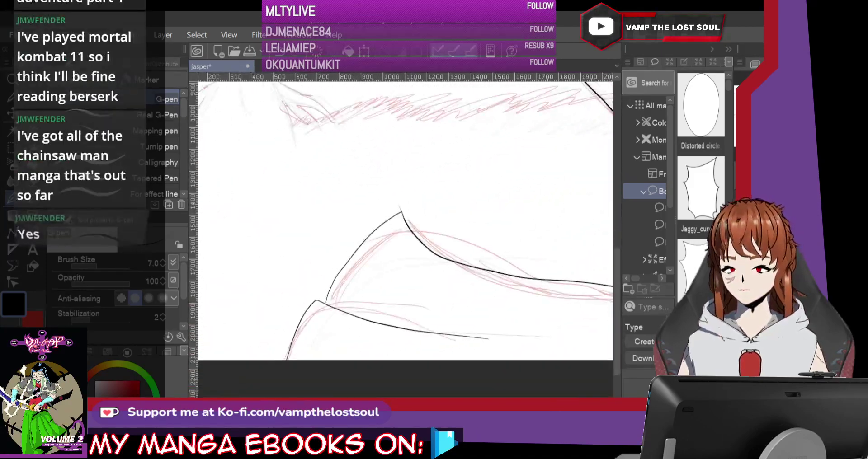
left_click_drag(402, 211, 420, 230)
scroll(405, 235, "down", 2)
scroll(405, 235, "right", 4)
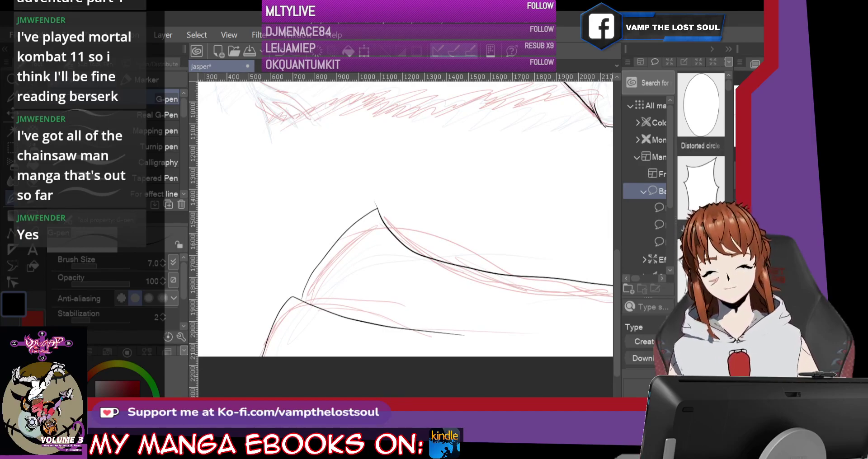
left_click_drag(352, 176, 465, 313)
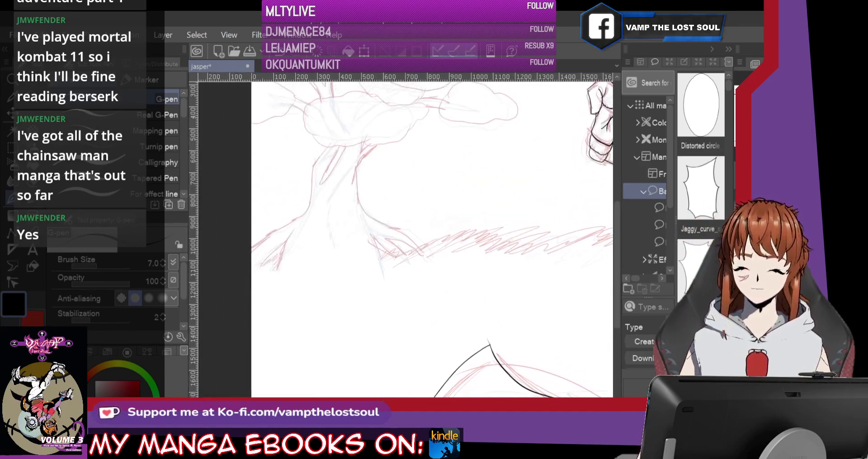
scroll(405, 235, "down", 1)
scroll(405, 235, "right", 1)
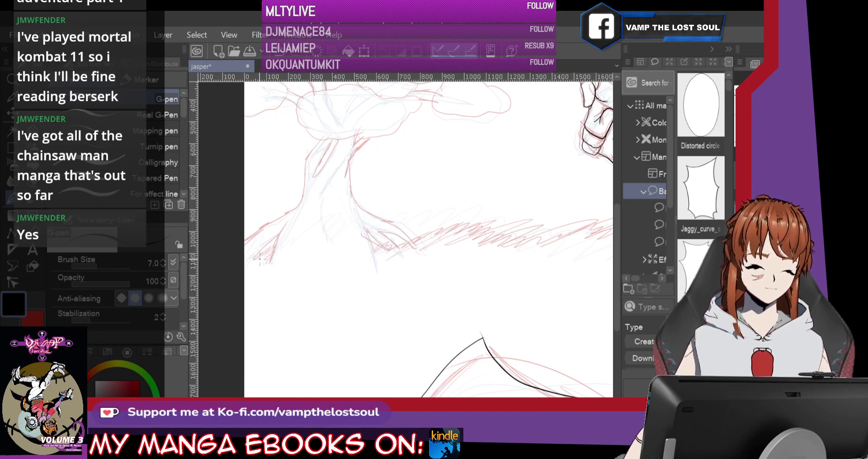
left_click_drag(256, 257, 274, 250)
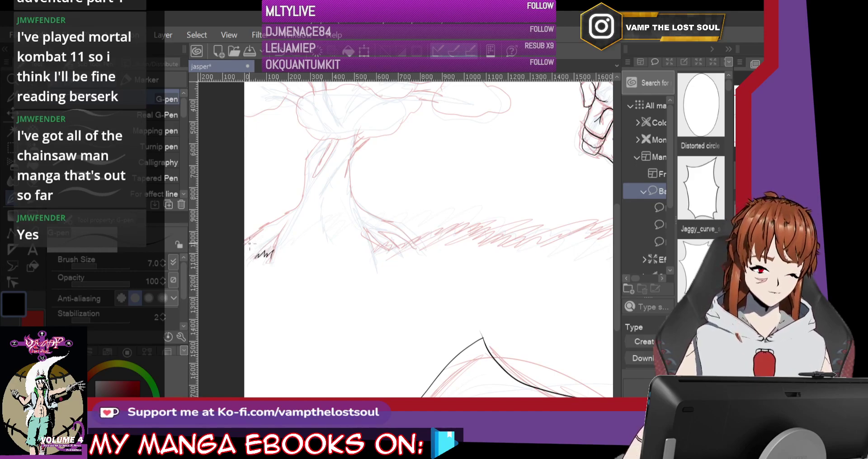
mouse_move(245, 248)
left_mouse_down()
mouse_move(295, 207)
mouse_move(313, 141)
mouse_move(329, 148)
mouse_move(312, 177)
left_mouse_up()
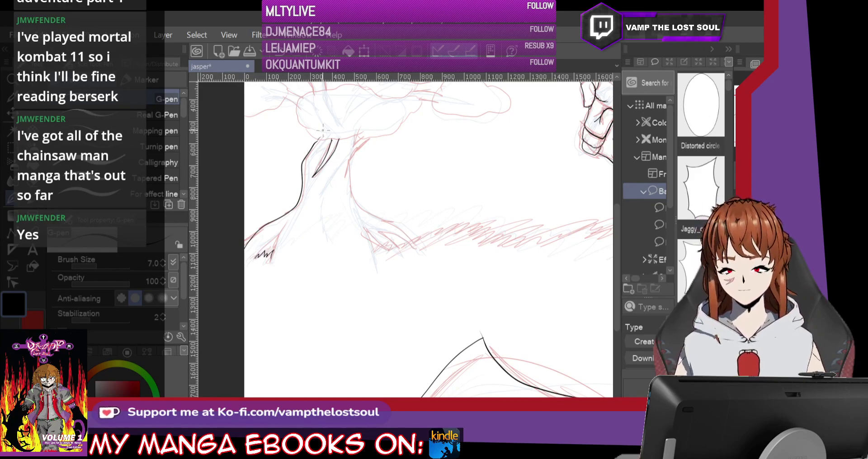
mouse_move(273, 239)
left_mouse_down()
mouse_move(279, 235)
mouse_move(273, 259)
left_mouse_up()
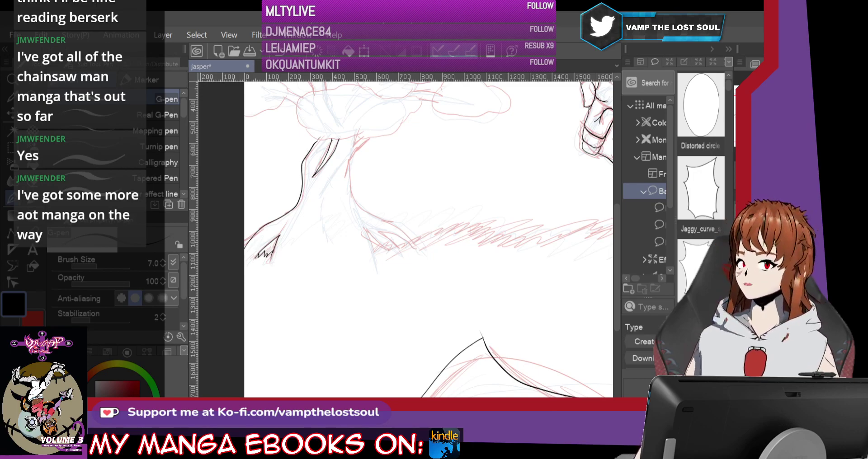
mouse_move(356, 135)
left_mouse_down()
mouse_move(355, 144)
mouse_move(357, 134)
mouse_move(364, 144)
mouse_move(353, 159)
mouse_move(351, 209)
mouse_move(408, 243)
mouse_move(383, 232)
mouse_move(397, 248)
mouse_move(366, 232)
mouse_move(373, 253)
left_mouse_up()
Step: Ink the foliage clump at the canvas edge, the forked branches beside it and the small notch in the upper canopy
mouse_move(333, 151)
left_mouse_down()
mouse_move(375, 317)
mouse_move(392, 327)
mouse_move(358, 297)
mouse_move(351, 274)
mouse_move(304, 290)
left_mouse_up()
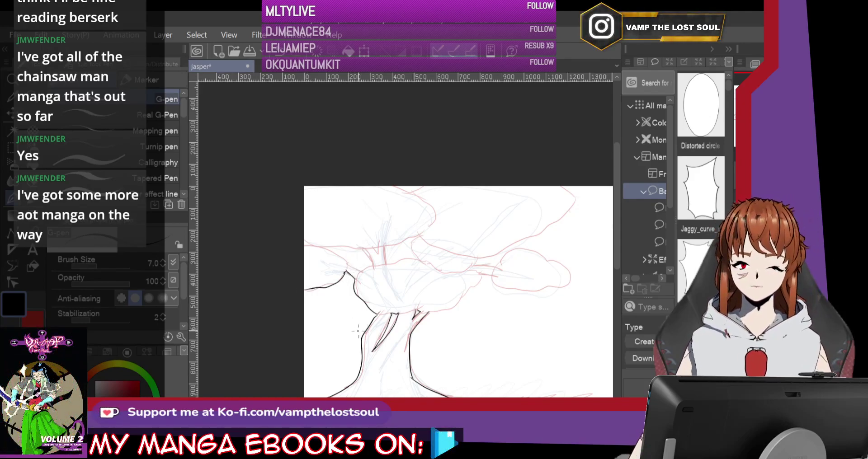
left_click_drag(346, 270, 321, 247)
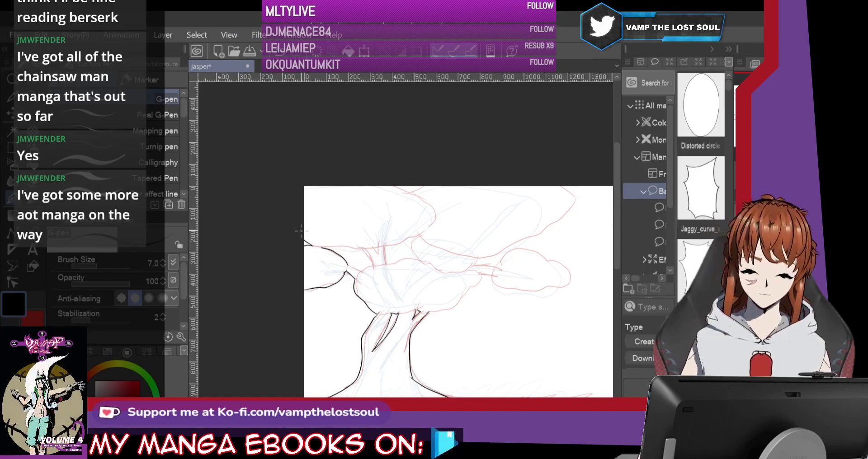
left_click_drag(398, 186, 426, 186)
mouse_move(322, 248)
left_mouse_down()
mouse_move(363, 248)
mouse_move(374, 265)
mouse_move(372, 247)
mouse_move(383, 250)
mouse_move(382, 262)
mouse_move(416, 235)
mouse_move(416, 259)
mouse_move(358, 273)
mouse_move(347, 264)
left_mouse_up()
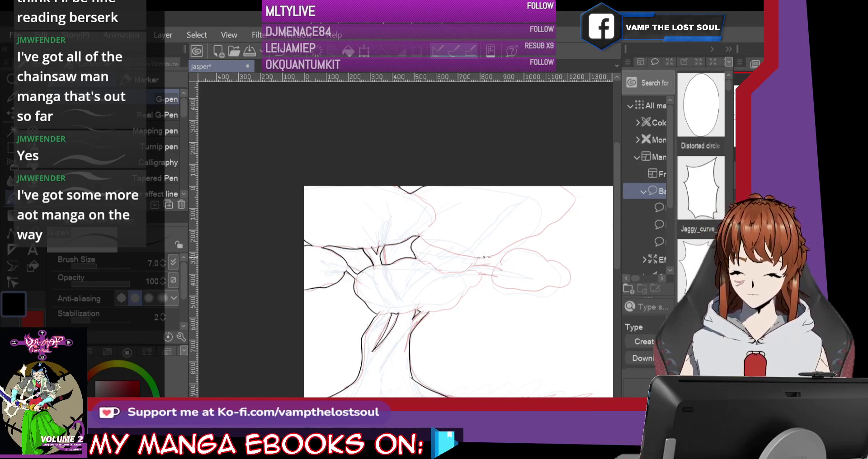
Step: Ink the short branch lines near the outer clump, the upper canopy's outer edge and the underside of the central foliage clump
left_click_drag(491, 270, 481, 278)
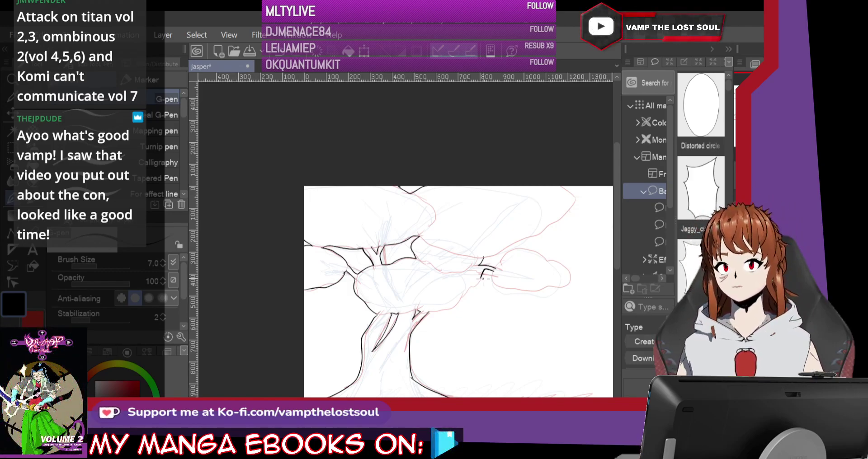
mouse_move(482, 257)
left_mouse_down()
mouse_move(572, 203)
mouse_move(543, 186)
left_mouse_up()
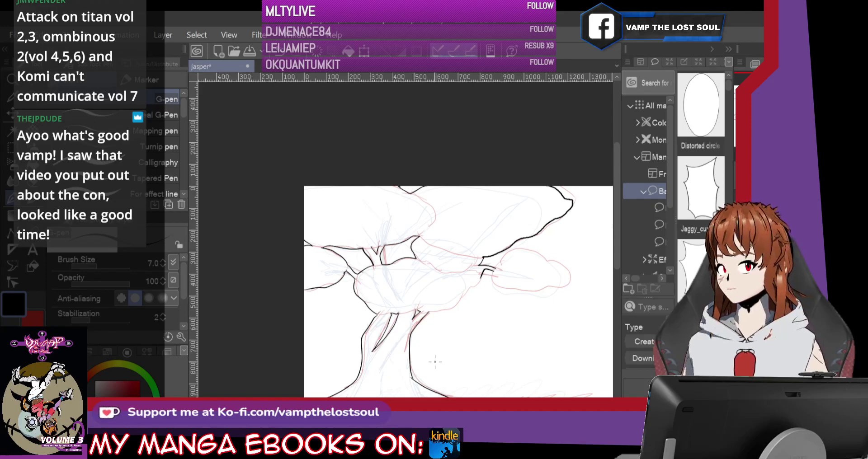
mouse_move(428, 311)
left_mouse_down()
mouse_move(475, 288)
mouse_move(476, 272)
left_mouse_up()
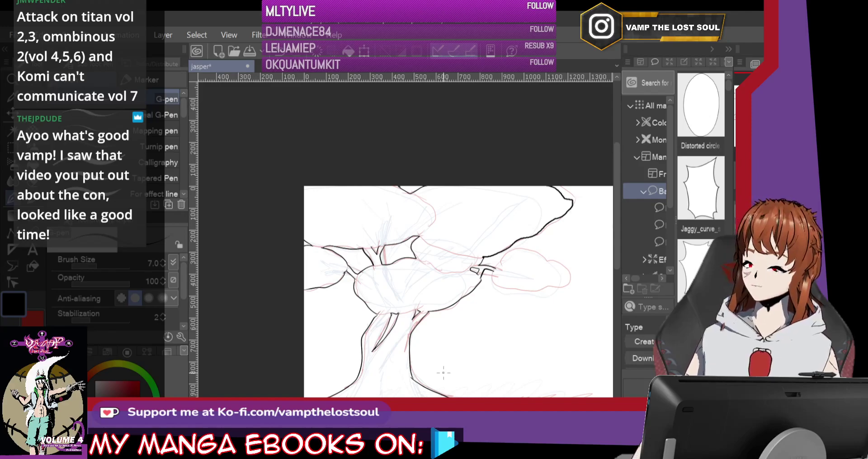
mouse_move(410, 456)
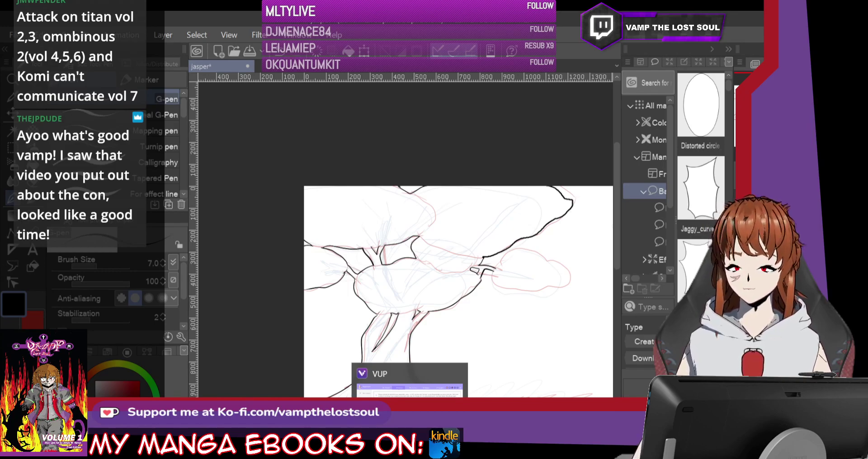
Step: Ink the small oval foliage clump at the outer branch tip and a jagged grass tuft between the trunk's roots
mouse_move(512, 279)
left_mouse_down()
mouse_move(545, 279)
mouse_move(559, 264)
mouse_move(531, 248)
mouse_move(497, 258)
left_mouse_up()
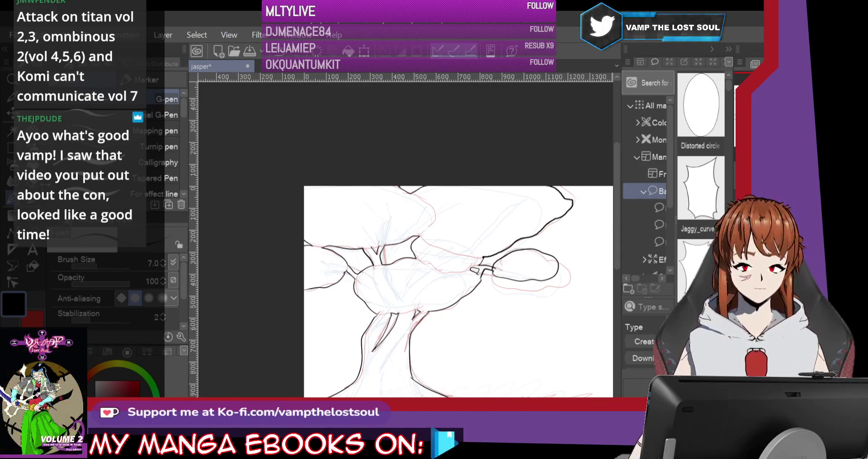
key("e")
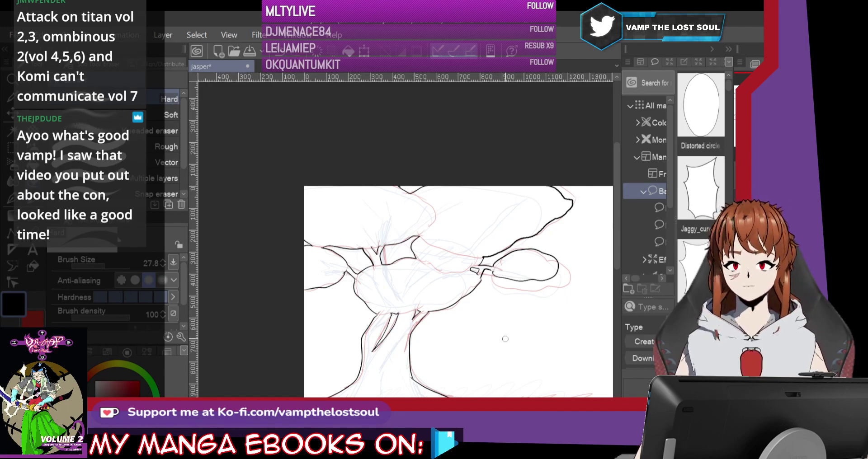
key("p")
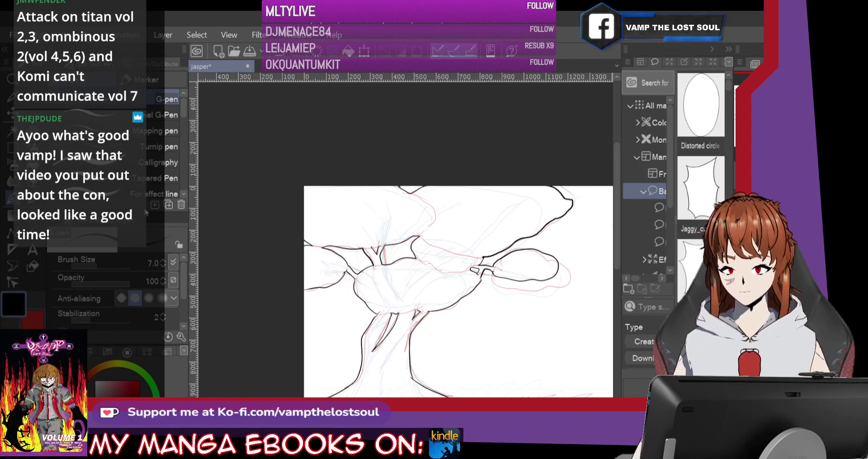
left_click_drag(416, 294, 395, 185)
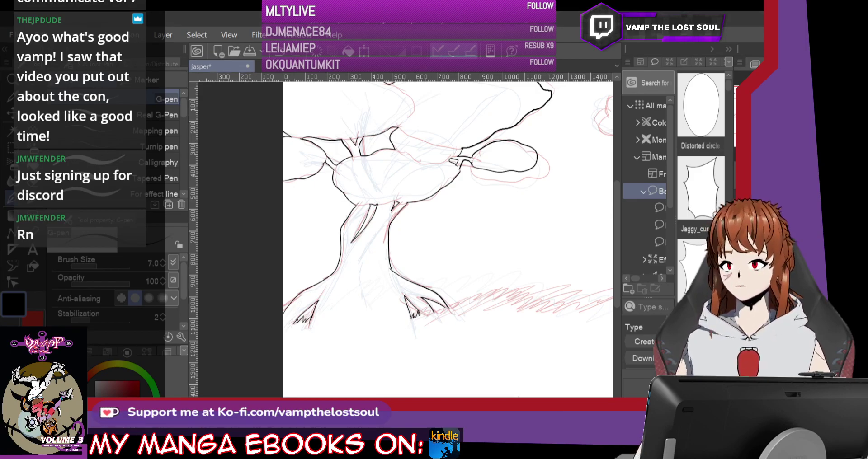
mouse_move(433, 315)
left_mouse_down()
mouse_move(451, 316)
mouse_move(475, 300)
left_mouse_up()
left_click_drag(476, 300, 482, 313)
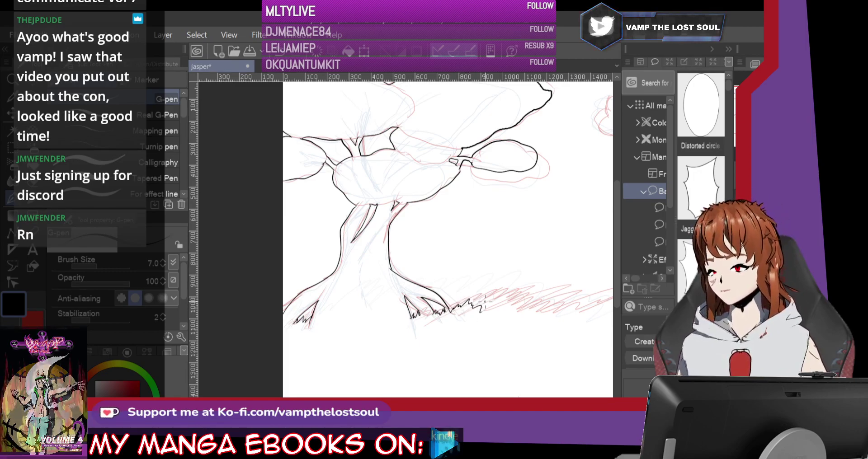
left_click(44, 34)
left_click(86, 33)
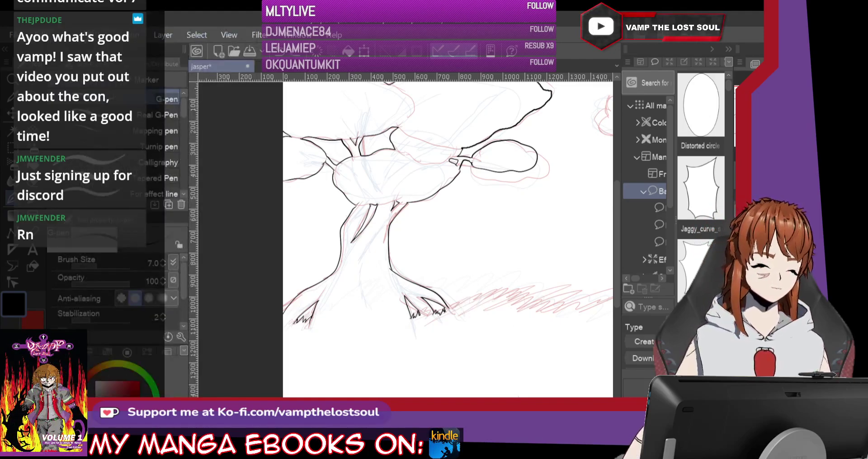
left_click_drag(455, 305, 509, 298)
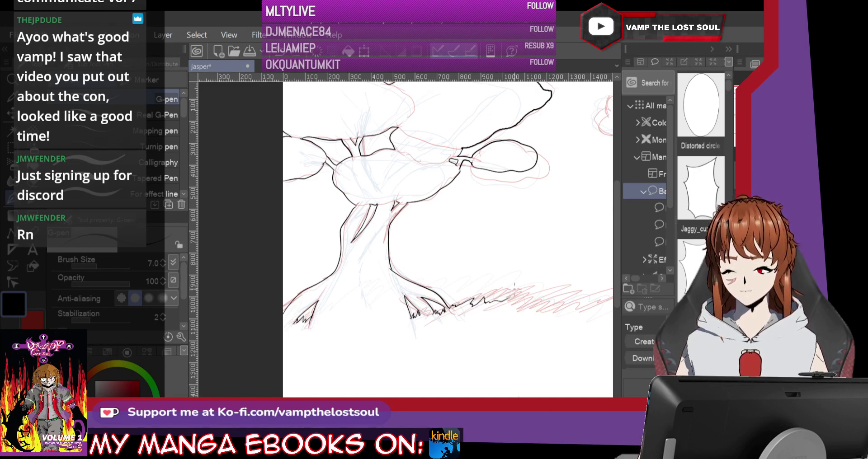
key("e")
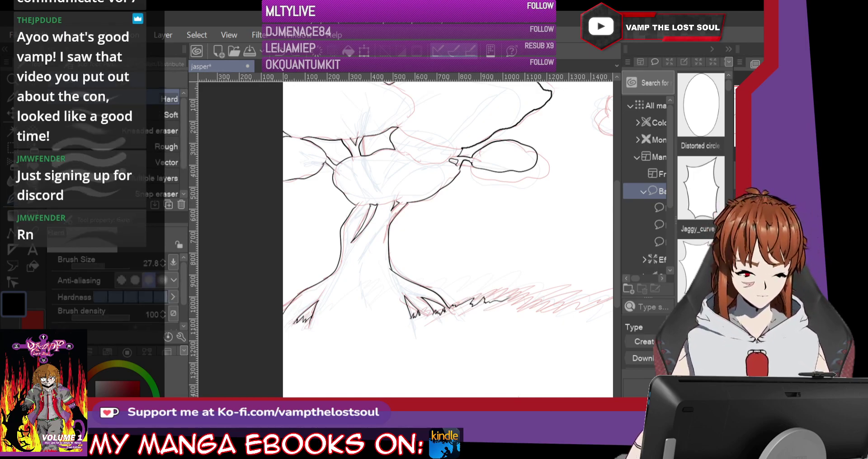
mouse_move(454, 306)
left_mouse_down()
mouse_move(505, 300)
mouse_move(485, 309)
left_mouse_up()
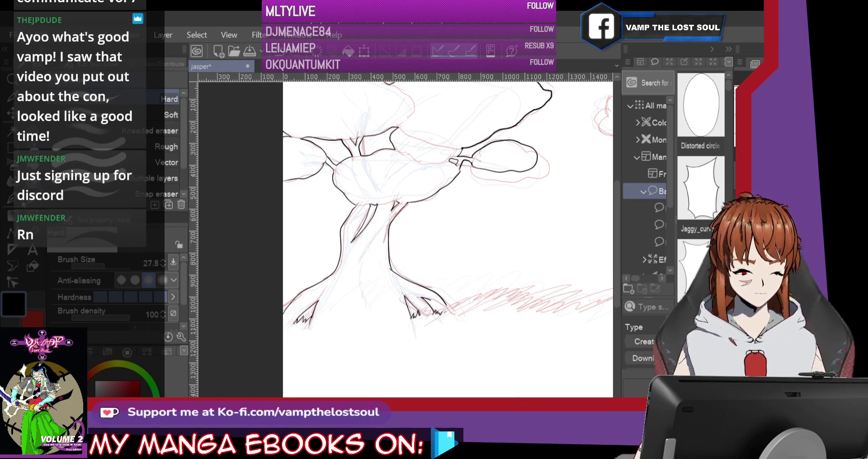
key("p")
Step: Ink the jagged grass line along the ground from the tree's root to the character's raised arm
left_click_drag(425, 296, 451, 314)
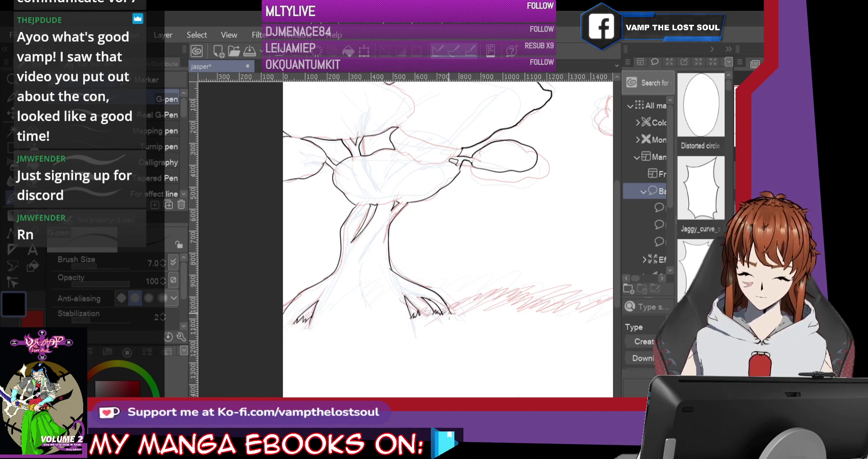
left_click_drag(512, 238, 271, 238)
left_click_drag(461, 276, 589, 143)
mouse_move(357, 185)
left_mouse_down()
mouse_move(407, 166)
mouse_move(405, 180)
mouse_move(457, 176)
mouse_move(468, 164)
mouse_move(469, 179)
mouse_move(494, 165)
mouse_move(516, 173)
mouse_move(540, 161)
left_mouse_up()
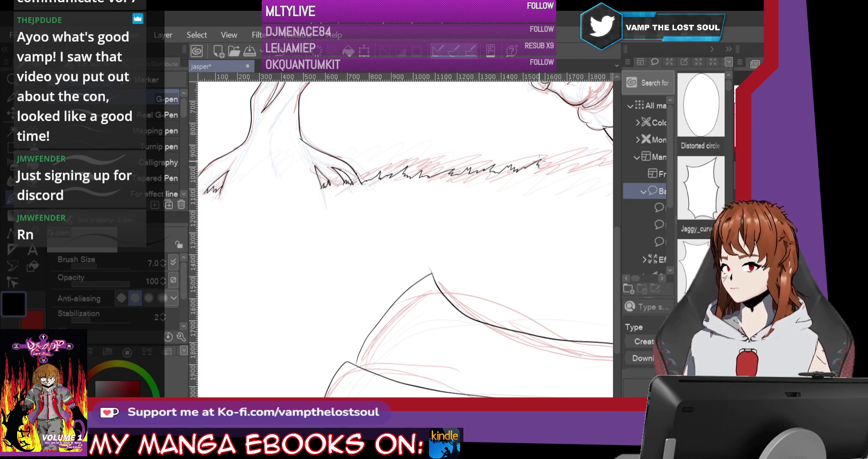
mouse_move(538, 165)
left_mouse_down()
mouse_move(480, 146)
mouse_move(491, 137)
mouse_move(496, 145)
mouse_move(575, 135)
left_mouse_up()
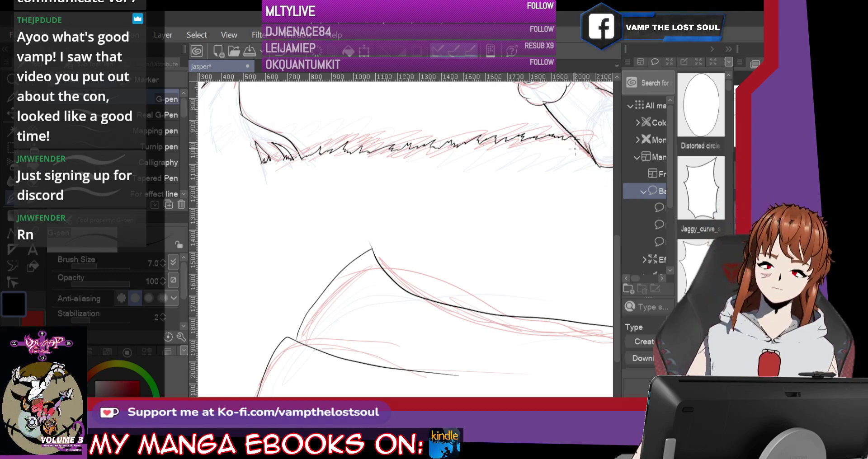
Step: Continue the jagged grass line on the character's other side, from the lowered arm's shoulder plate to the canvas edge
left_click_drag(575, 149, 304, 176)
mouse_move(497, 199)
left_mouse_down()
mouse_move(476, 237)
mouse_move(312, 241)
left_mouse_up()
mouse_move(475, 211)
left_mouse_down()
mouse_move(468, 219)
mouse_move(488, 206)
mouse_move(488, 218)
mouse_move(503, 207)
mouse_move(522, 212)
left_mouse_up()
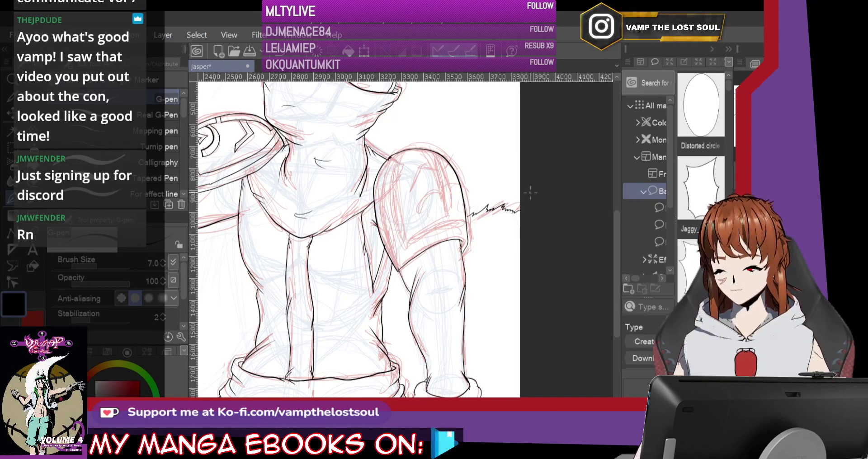
left_click_drag(330, 204, 535, 211)
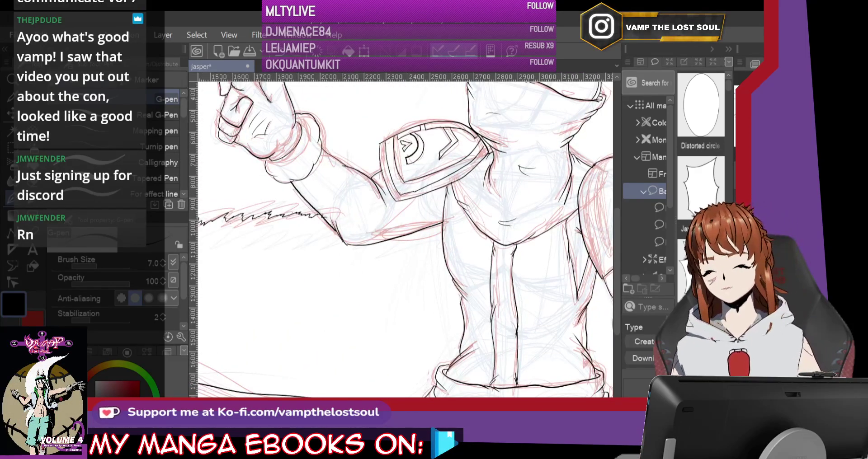
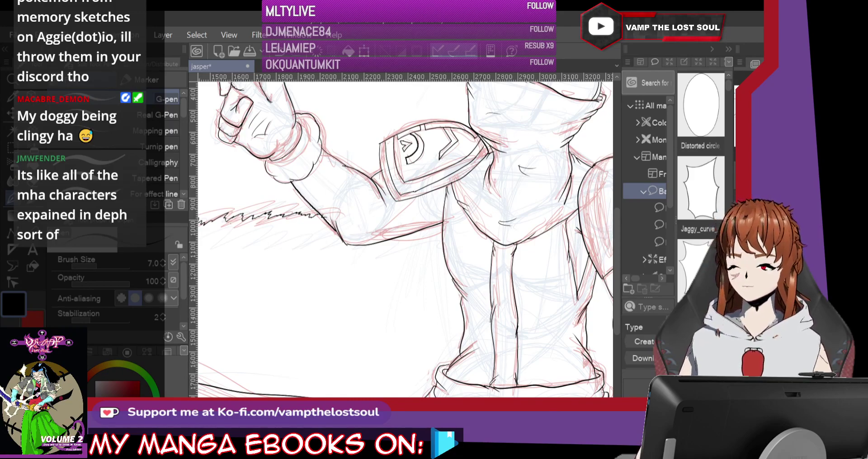
Step: Ink the butterfly's small round head and slender body just above the raised hand's fingertip, erasing the first head curve
left_click_drag(442, 203, 369, 276)
left_click_drag(271, 217, 555, 288)
left_click_drag(389, 384, 382, 369)
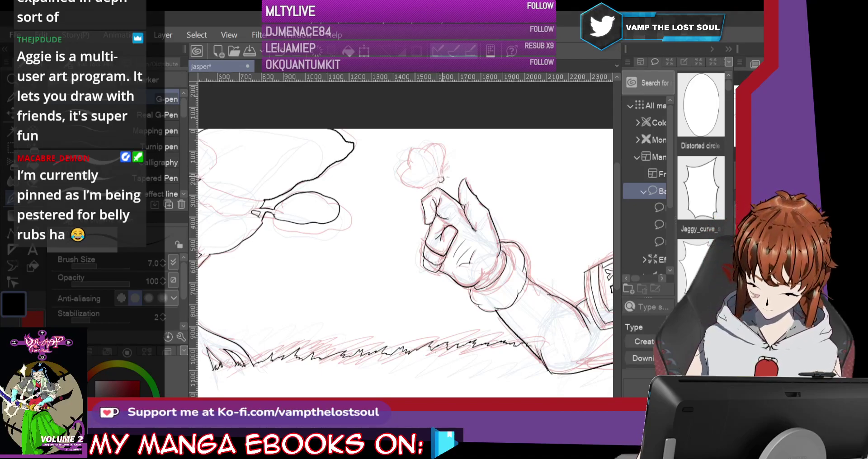
key("ctrl+plus")
key("ctrl+plus")
key("ctrl+plus")
mouse_move(479, 149)
left_mouse_down()
mouse_move(398, 302)
mouse_move(408, 332)
left_mouse_up()
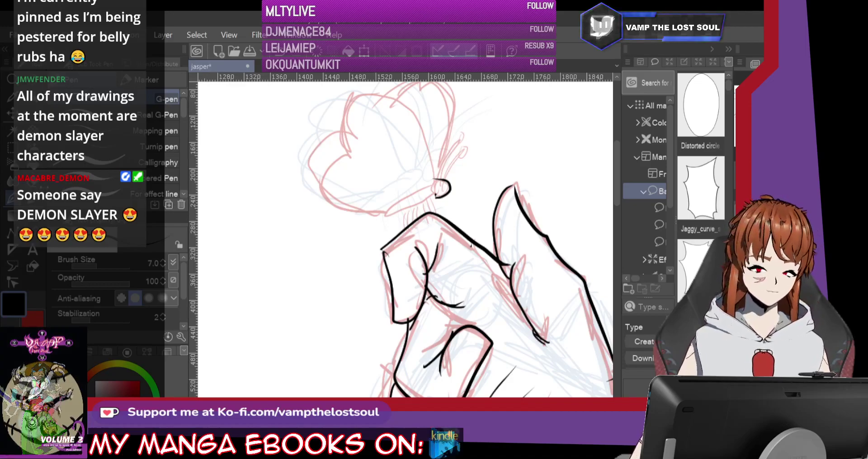
key("e")
mouse_move(434, 194)
left_mouse_down()
mouse_move(456, 183)
mouse_move(436, 184)
left_mouse_up()
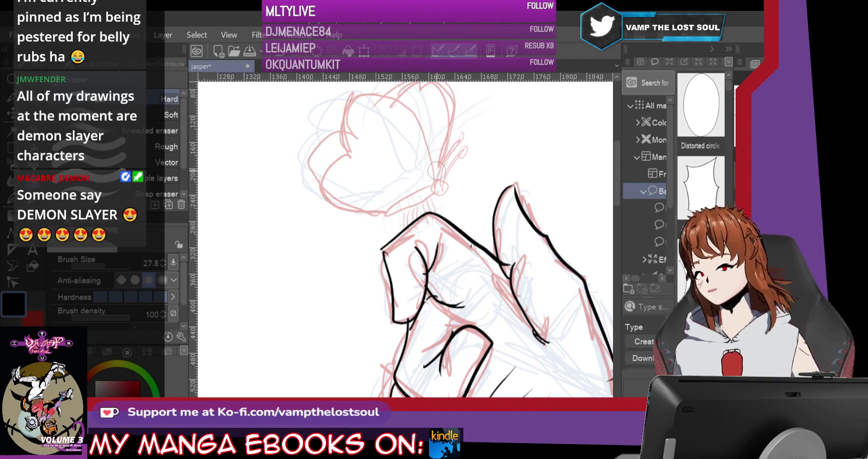
key("p")
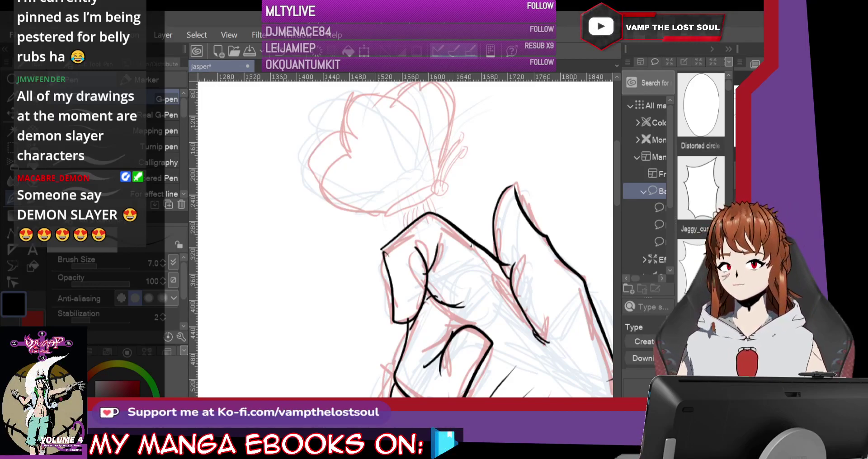
left_click_drag(436, 183, 449, 189)
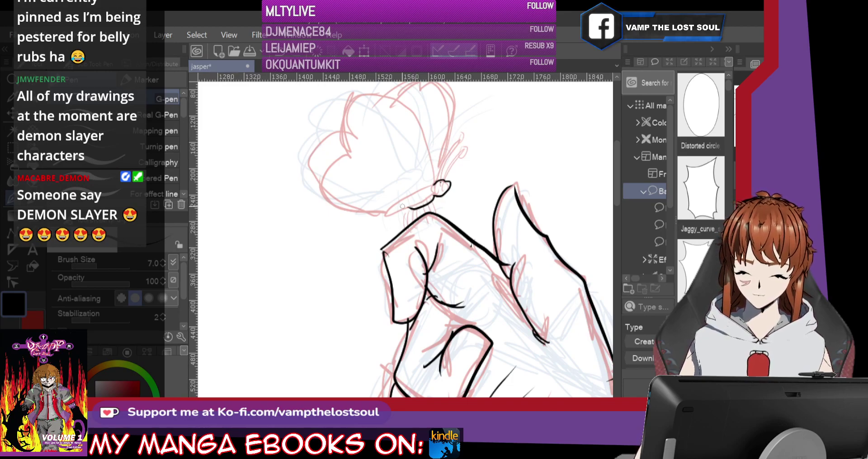
mouse_move(435, 186)
left_mouse_down()
mouse_move(379, 224)
mouse_move(407, 209)
left_mouse_up()
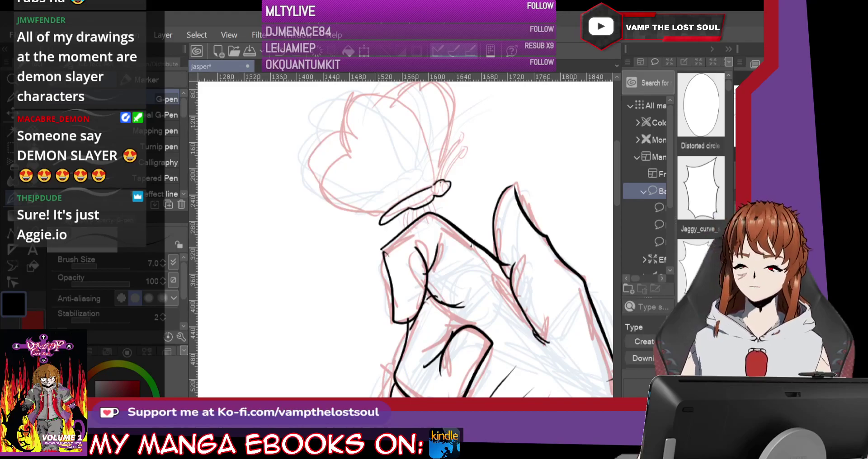
Step: Ink the butterfly's thin legs reaching down to the fingertip and clean up the strokes with the hard eraser at size 17.7
mouse_move(422, 202)
left_mouse_down()
mouse_move(427, 232)
mouse_move(426, 202)
mouse_move(430, 211)
left_mouse_up()
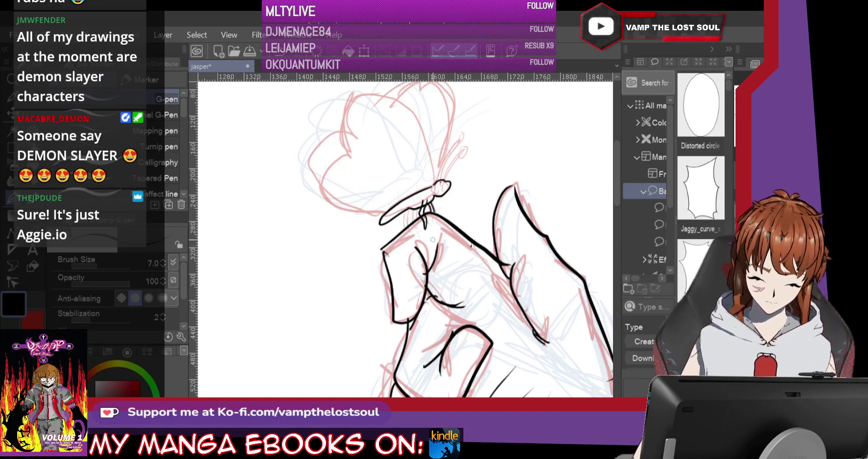
key("e")
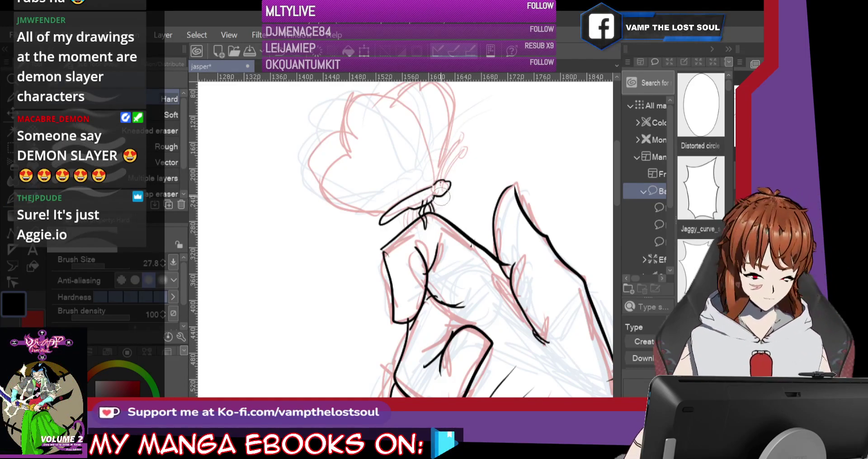
left_click(101, 266)
left_click_drag(424, 205, 419, 197)
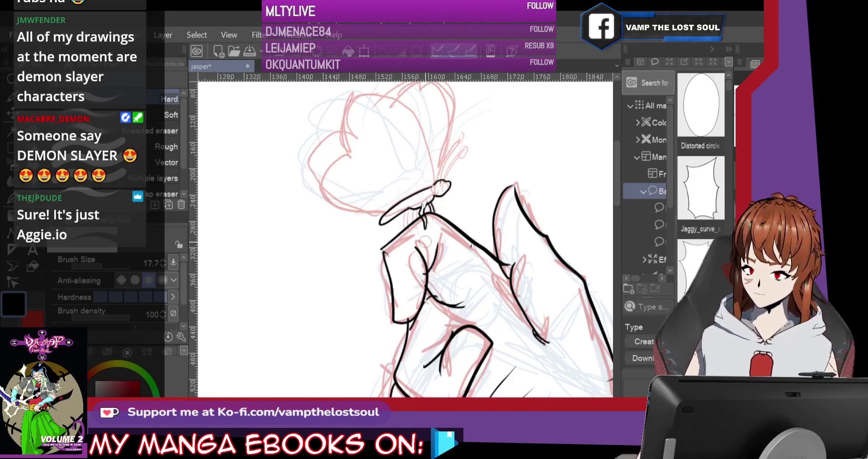
key("p")
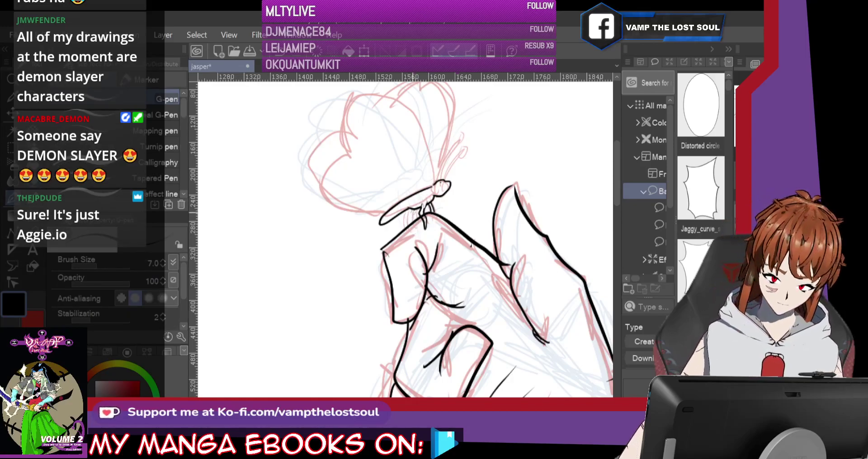
mouse_move(419, 204)
left_mouse_down()
mouse_move(412, 233)
mouse_move(406, 217)
mouse_move(424, 217)
left_mouse_up()
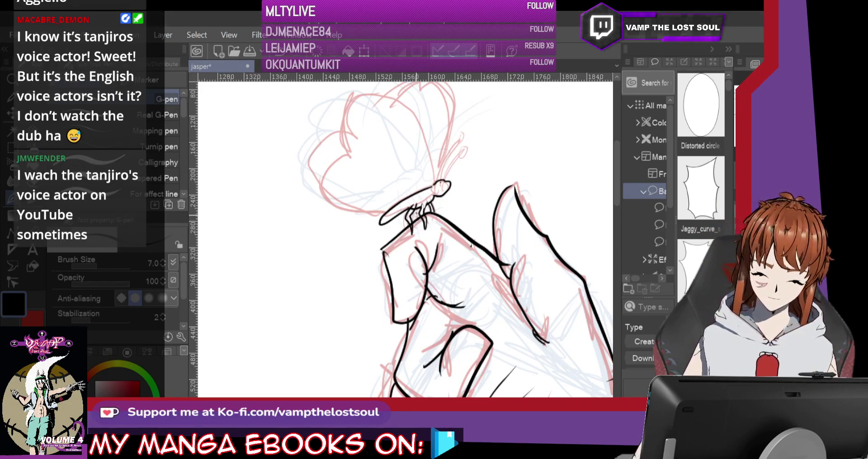
mouse_move(415, 207)
left_mouse_down()
mouse_move(419, 231)
mouse_move(416, 219)
left_mouse_up()
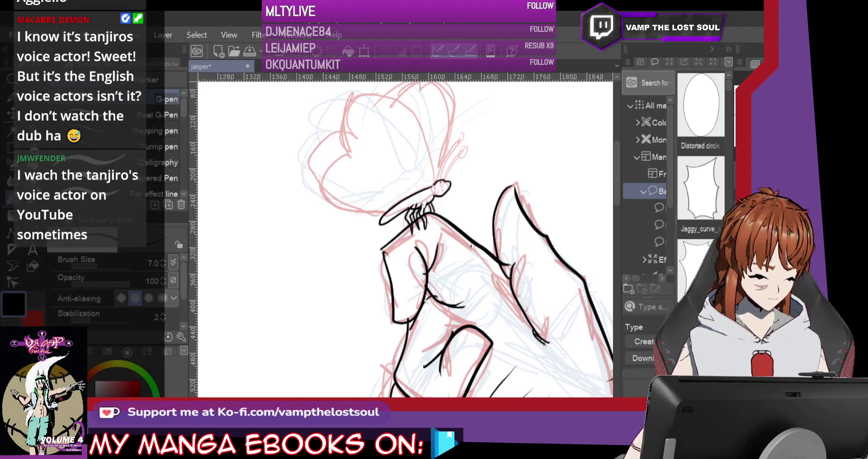
key("e")
mouse_move(416, 219)
left_mouse_down()
mouse_move(411, 227)
mouse_move(410, 220)
left_mouse_up()
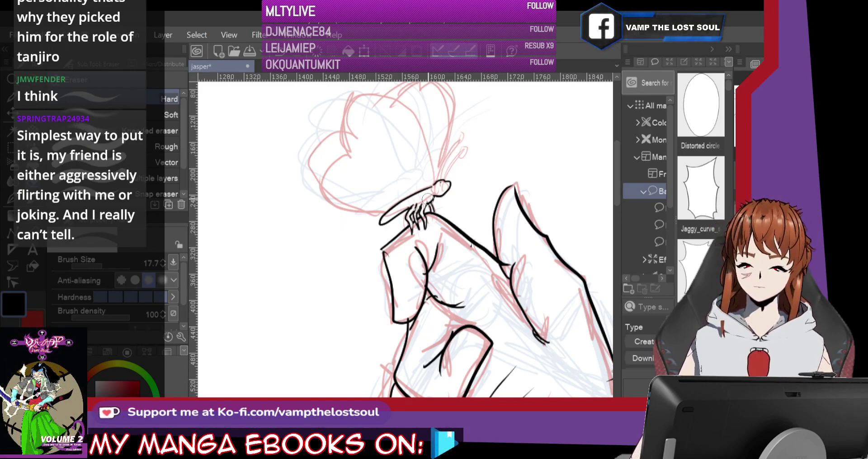
Step: Ink the butterfly's two antennae with small looped tips using the G-pen
key("p")
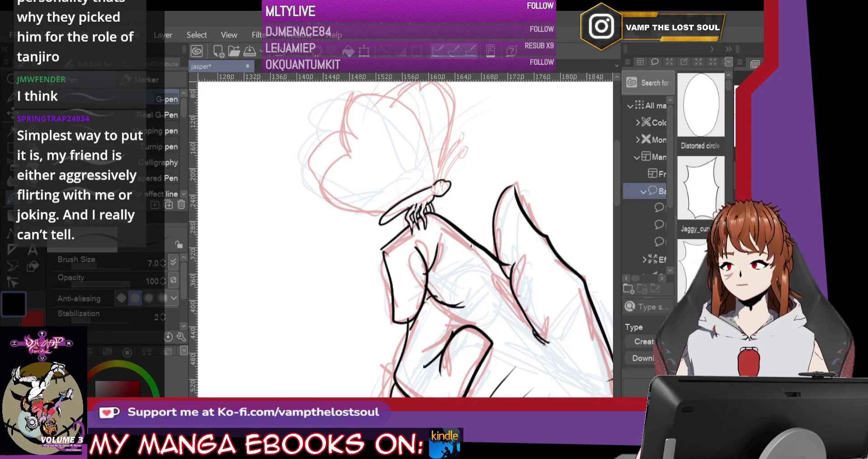
left_click_drag(441, 185, 469, 121)
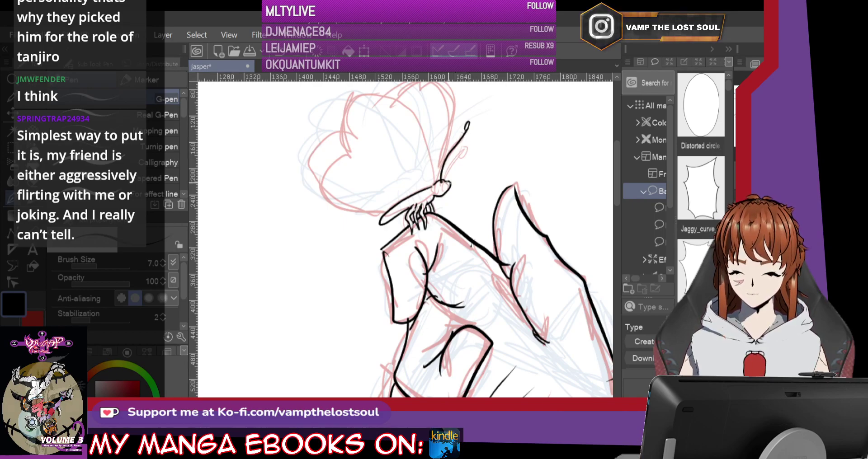
mouse_move(462, 156)
left_mouse_down()
mouse_move(485, 129)
mouse_move(482, 138)
left_mouse_up()
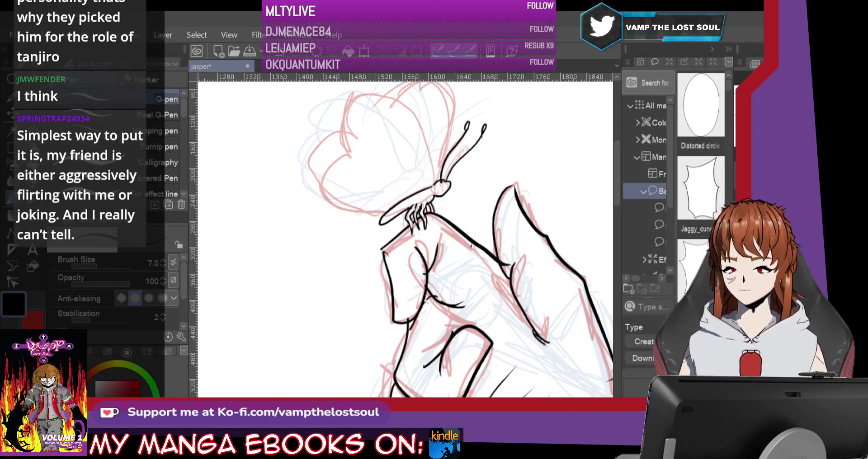
Step: Ink the butterfly's near wing, undoing and redrawing the lower lobe as a smaller curve that meets the body
mouse_move(435, 183)
left_mouse_down()
mouse_move(404, 109)
mouse_move(365, 100)
mouse_move(352, 107)
mouse_move(346, 146)
mouse_move(315, 184)
mouse_move(337, 206)
left_mouse_up()
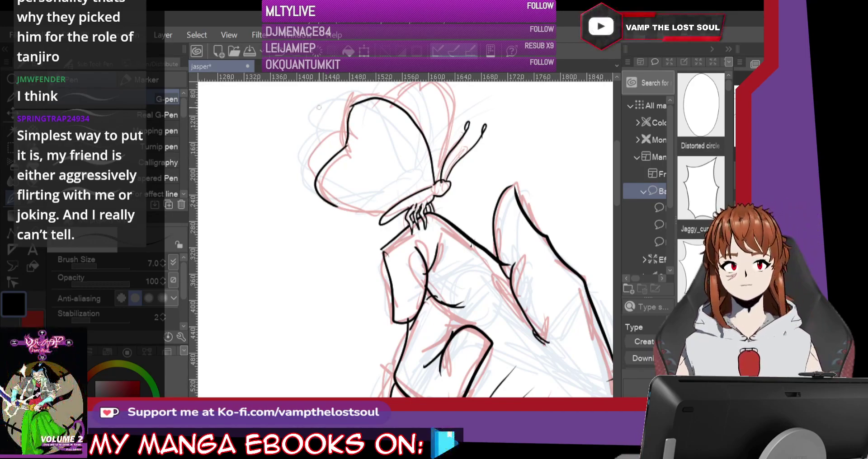
left_click(43, 35)
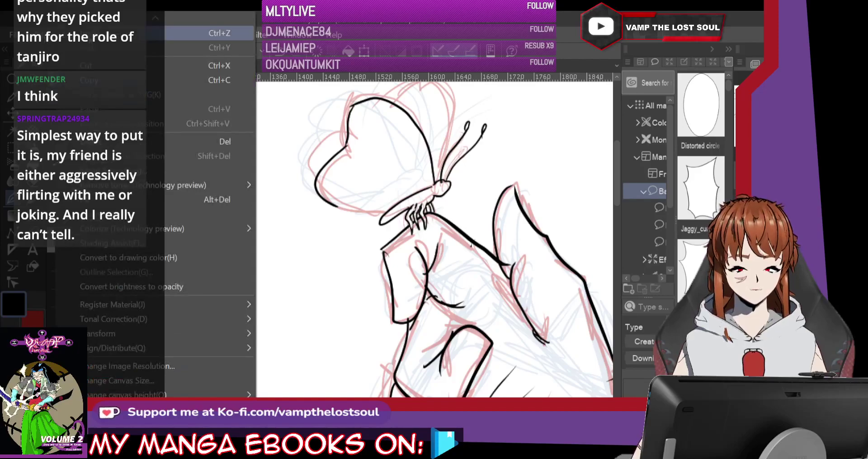
left_click(213, 33)
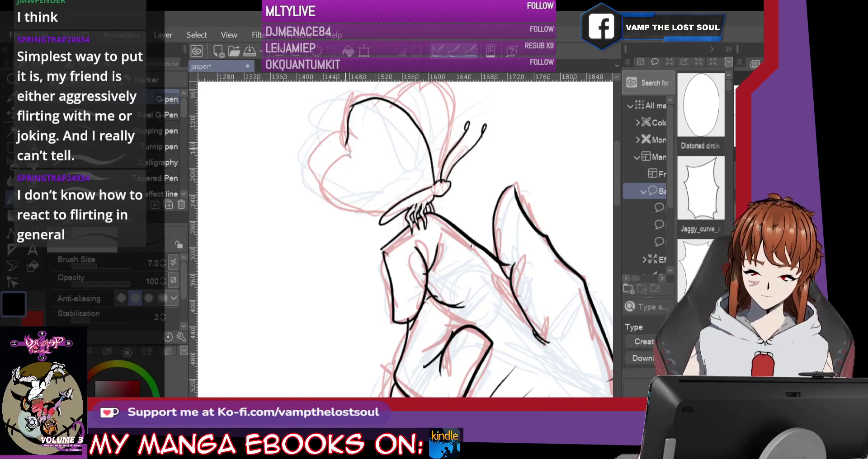
mouse_move(344, 144)
left_mouse_down()
mouse_move(347, 151)
mouse_move(358, 170)
mouse_move(341, 174)
mouse_move(329, 209)
mouse_move(341, 222)
mouse_move(385, 219)
left_mouse_up()
left_click(42, 35)
left_click(77, 39)
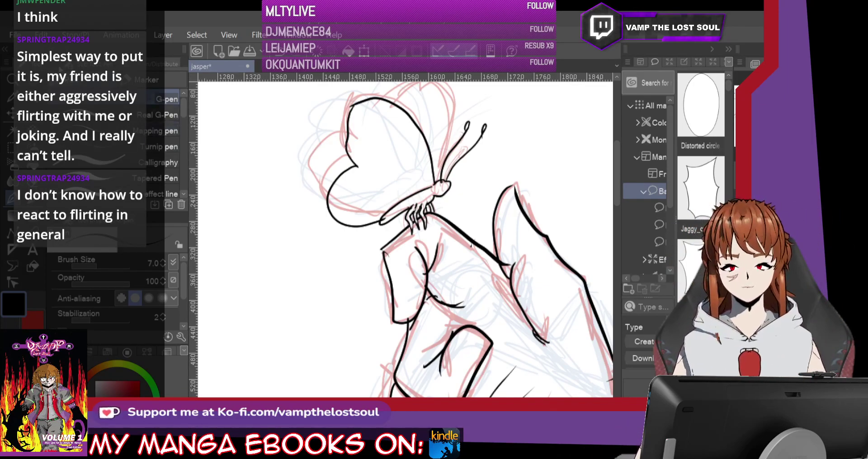
left_click(42, 35)
left_click(80, 35)
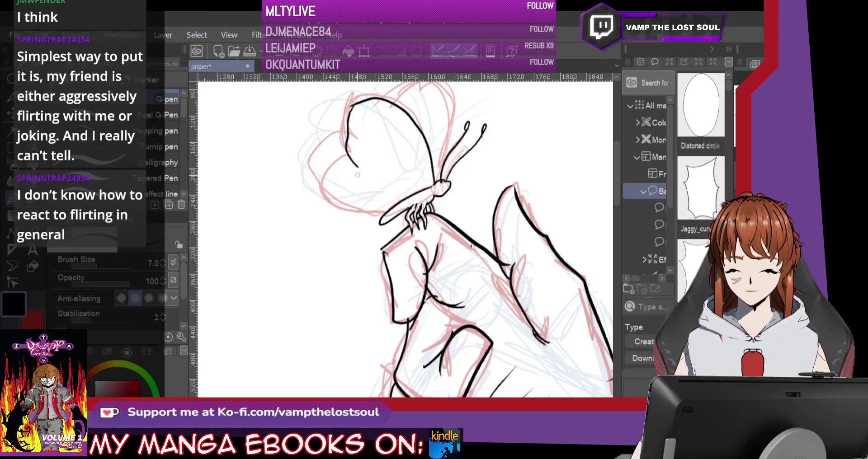
mouse_move(357, 168)
left_mouse_down()
mouse_move(330, 189)
mouse_move(331, 204)
mouse_move(384, 212)
left_mouse_up()
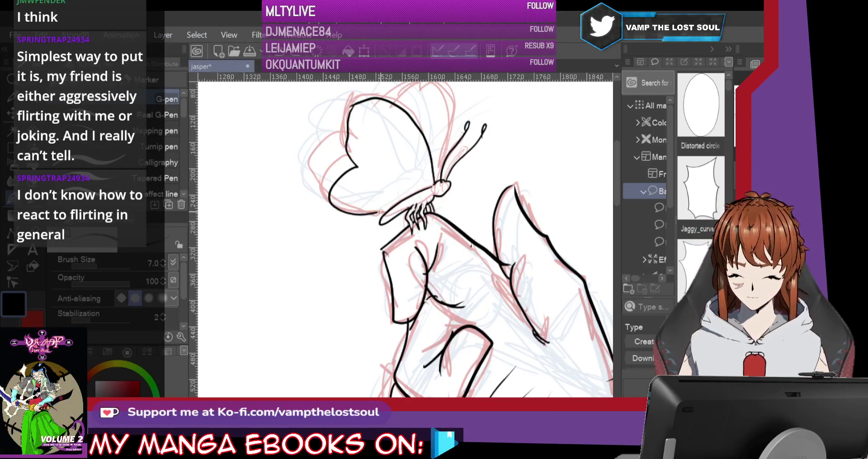
Step: Ink the butterfly's far wing and its small details: eye, curled proboscis, body stripes and a short crease in the near wing
left_click_drag(436, 183, 452, 111)
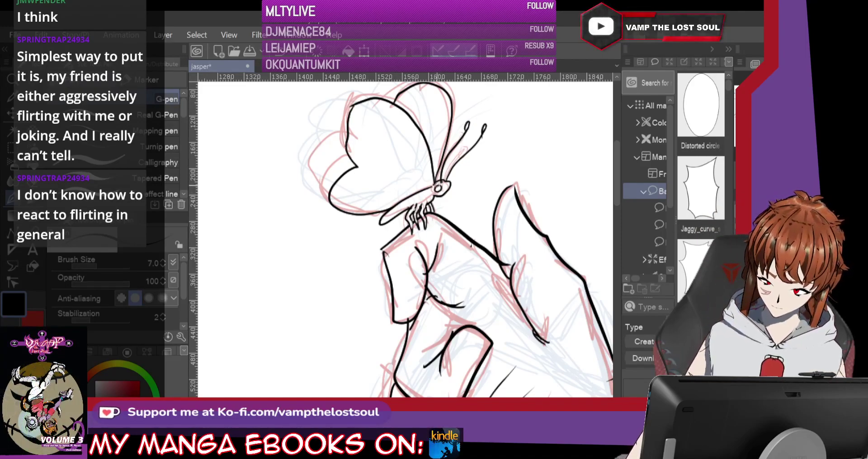
mouse_move(447, 195)
left_mouse_down()
mouse_move(441, 212)
mouse_move(448, 188)
left_mouse_up()
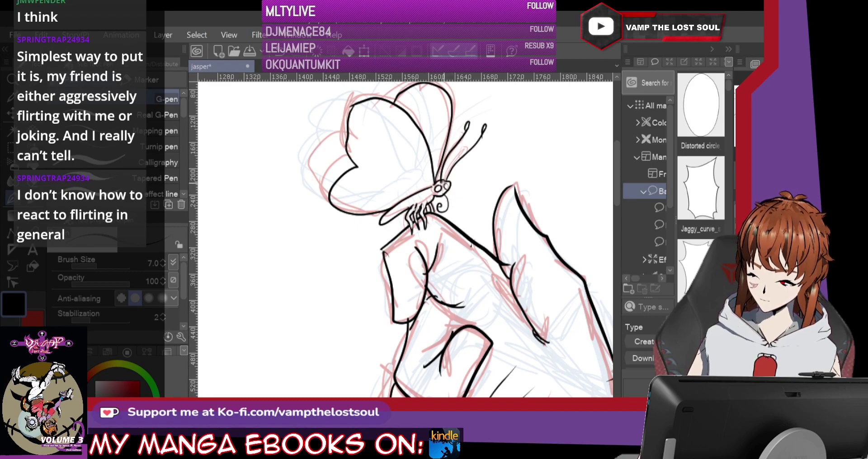
mouse_move(396, 206)
left_mouse_down()
mouse_move(406, 215)
mouse_move(386, 224)
left_mouse_up()
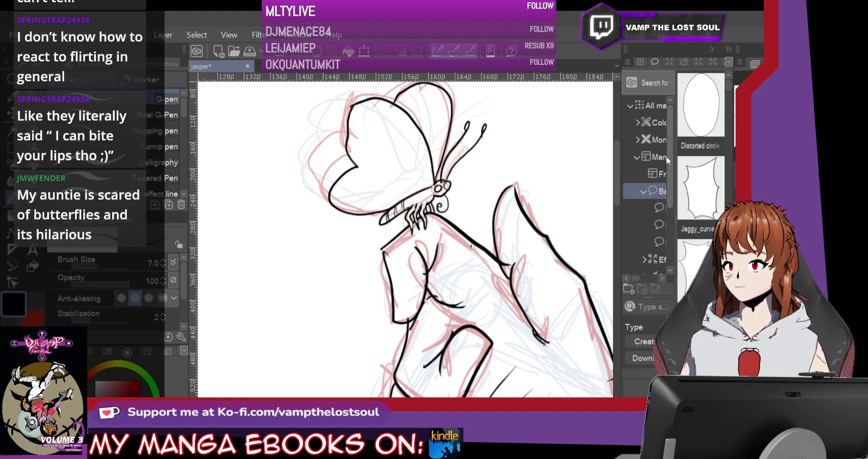
left_click_drag(357, 168, 367, 172)
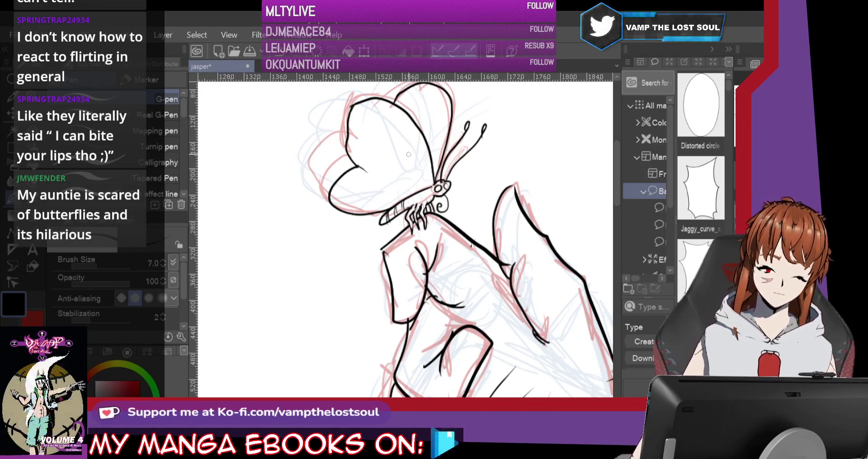
Step: Ink five small V-shaped birds in the sky between the tree's foliage and the butterfly
left_click_drag(408, 153, 459, 233)
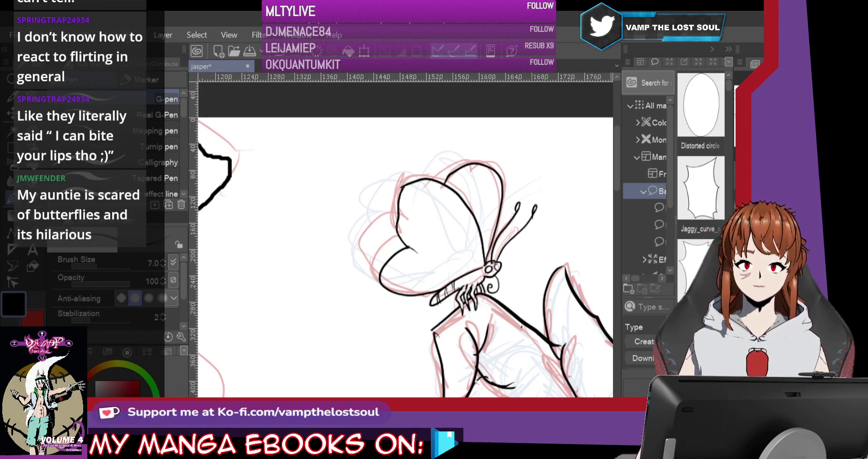
mouse_move(433, 339)
left_mouse_down()
mouse_move(501, 231)
mouse_move(337, 103)
mouse_move(387, 301)
mouse_move(434, 289)
left_mouse_up()
mouse_move(597, 388)
left_mouse_down()
mouse_move(316, 85)
mouse_move(314, 141)
mouse_move(235, 111)
mouse_move(286, 156)
left_mouse_up()
scroll(405, 236, "right", 2)
scroll(405, 235, "down", 1)
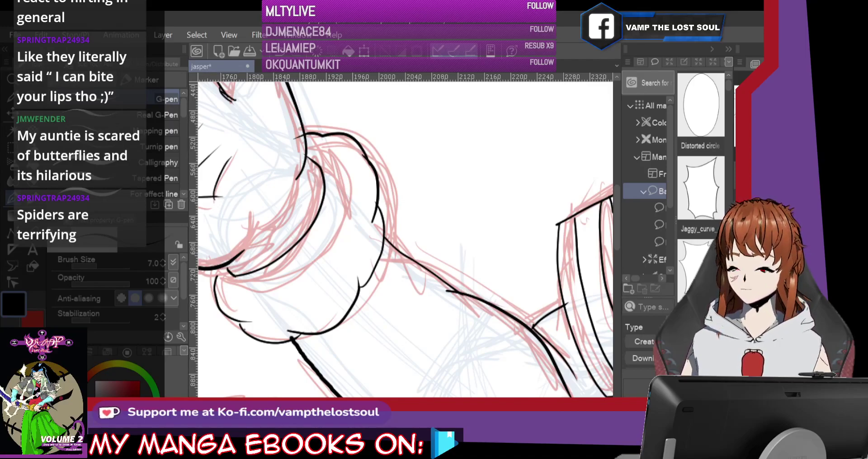
mouse_move(253, 181)
left_mouse_down()
mouse_move(354, 235)
mouse_move(601, 235)
mouse_move(601, 294)
left_mouse_up()
mouse_move(542, 294)
left_mouse_down()
mouse_move(452, 203)
mouse_move(281, 122)
mouse_move(208, 271)
mouse_move(278, 296)
left_mouse_up()
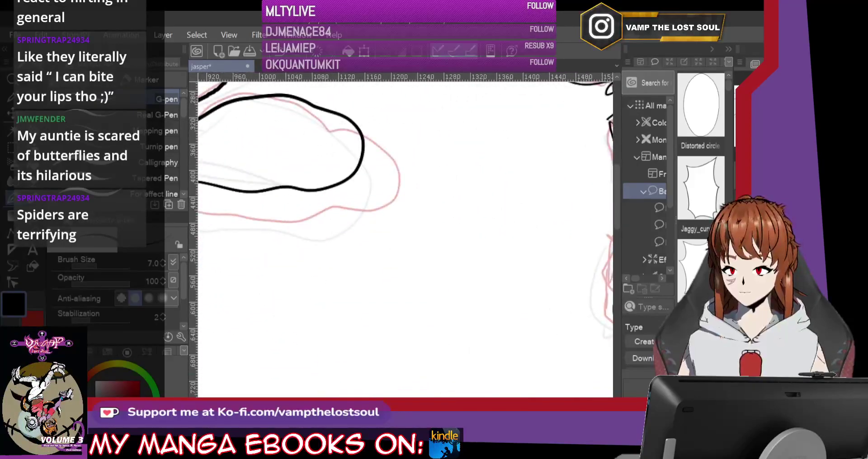
scroll(429, 189, "down", 3)
mouse_move(420, 181)
left_mouse_down()
mouse_move(432, 194)
mouse_move(441, 181)
left_mouse_up()
key("ctrl+z")
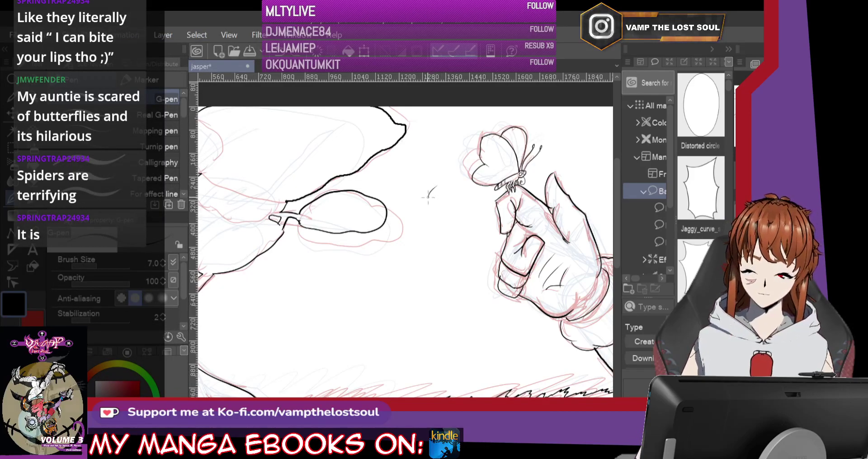
left_click_drag(422, 191, 428, 197)
mouse_move(441, 158)
left_mouse_down()
mouse_move(449, 164)
mouse_move(455, 155)
mouse_move(458, 130)
left_mouse_up()
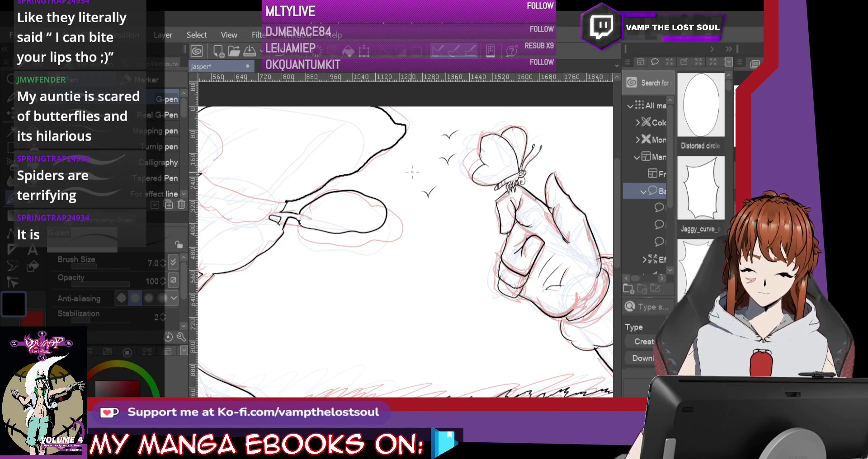
left_click_drag(406, 232, 426, 224)
left_click_drag(556, 180, 383, 194)
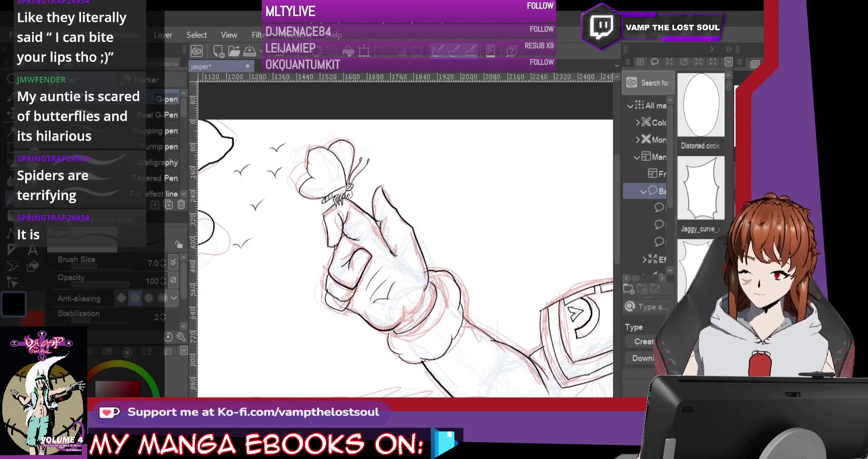
left_click_drag(453, 183, 473, 180)
Step: Fill the strip of face between the hat brim and the mask with black, leaving the eye white
left_click_drag(597, 199, 207, 186)
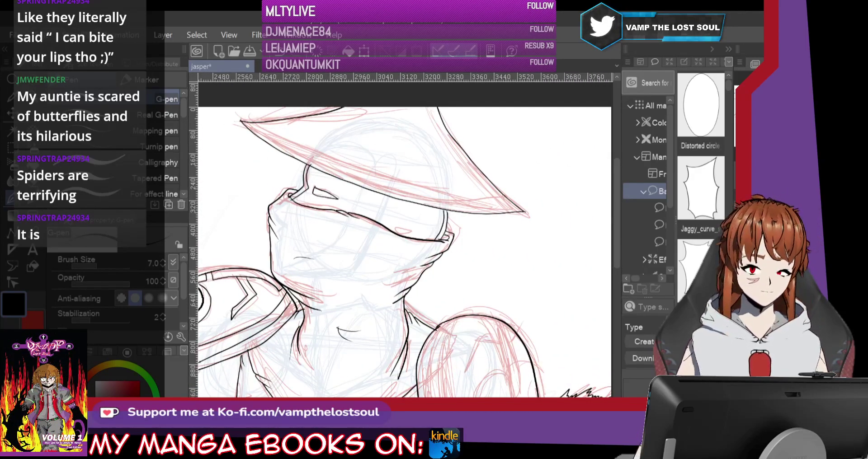
key("g")
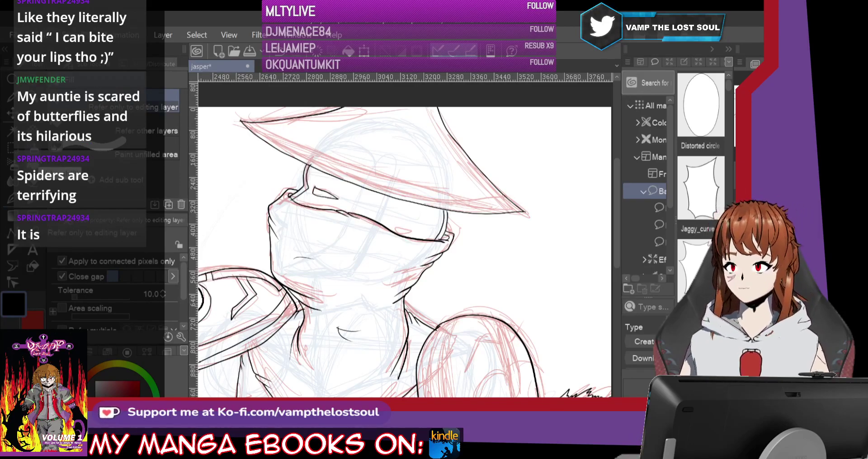
left_click(416, 222)
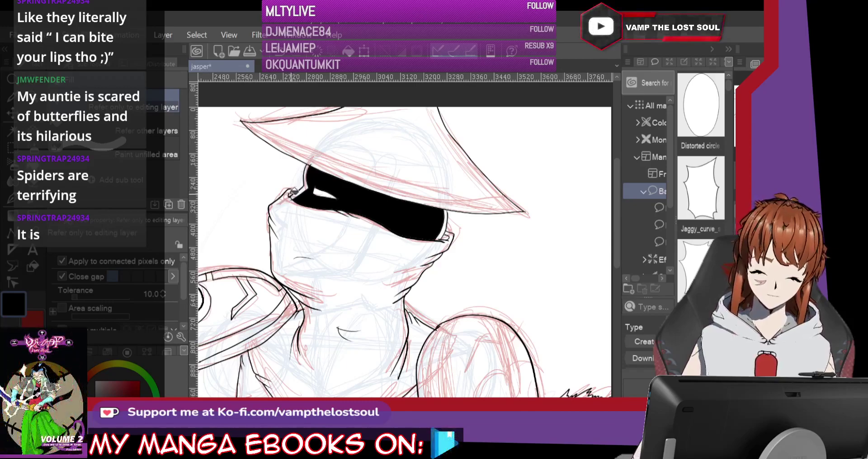
Step: Fill the small mask gap near the ear and the first shoulder pad's border, arc and chevrons with solid black
left_click(447, 237)
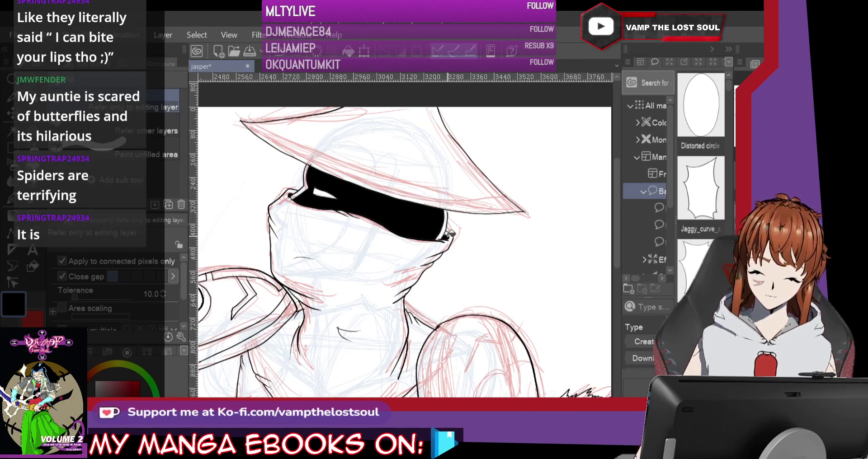
left_click_drag(449, 236, 639, 140)
left_click(401, 252)
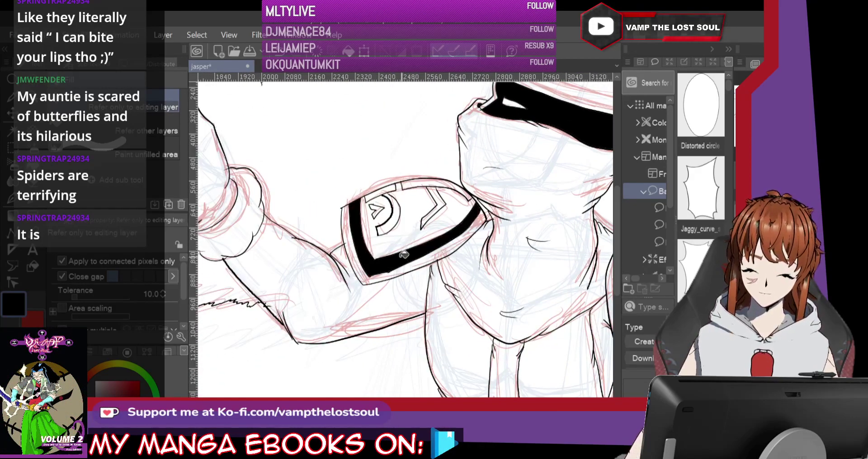
left_click(395, 211)
left_click(377, 209)
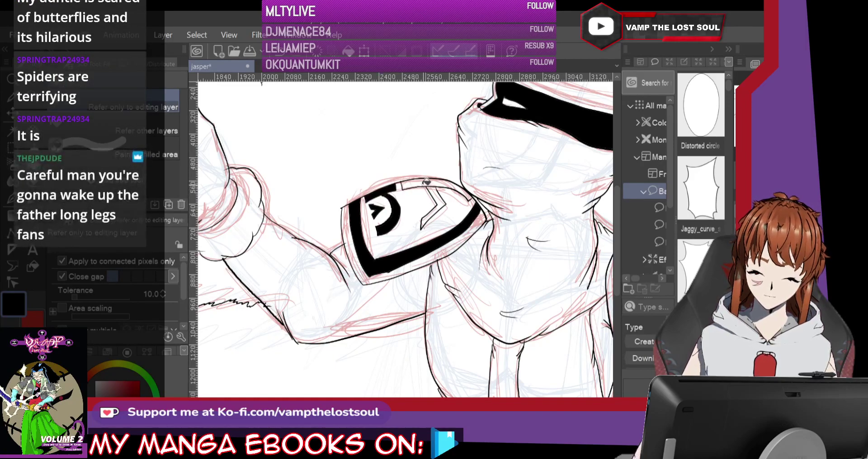
left_click(425, 186)
left_click(433, 208)
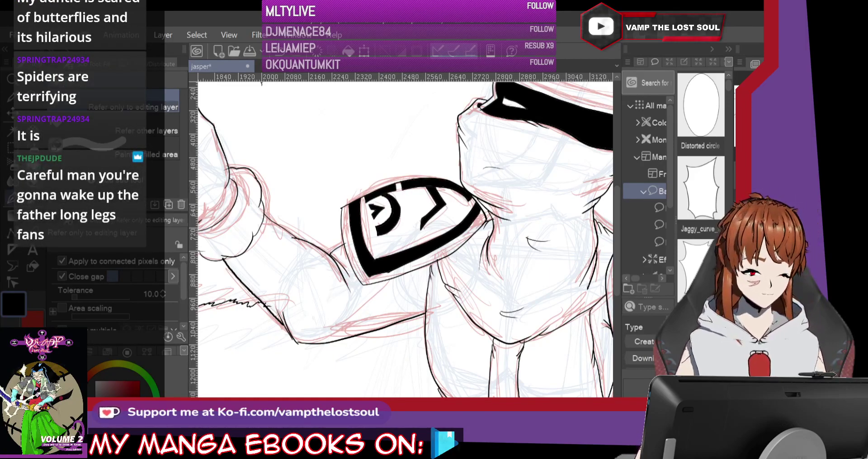
Step: Clean up the edges of the large black chevron on the filled shoulder pad with the G-pen, undoing a misplaced stroke
key("p")
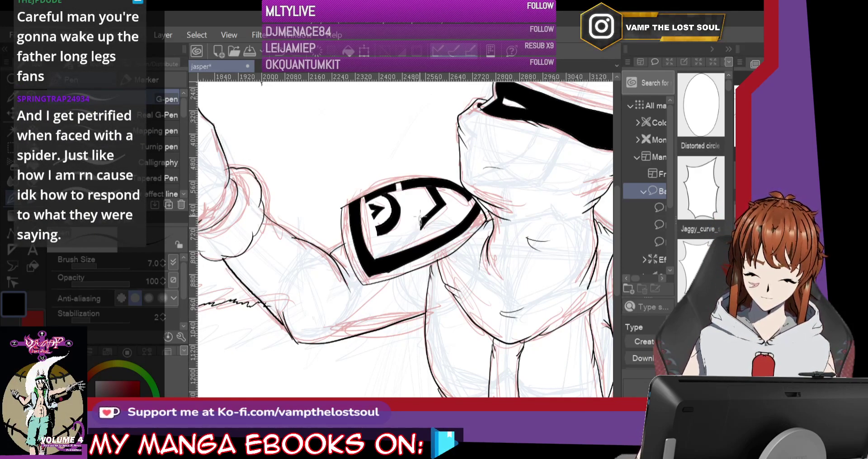
mouse_move(419, 221)
left_mouse_down()
mouse_move(437, 201)
mouse_move(438, 208)
mouse_move(426, 185)
mouse_move(435, 207)
left_mouse_up()
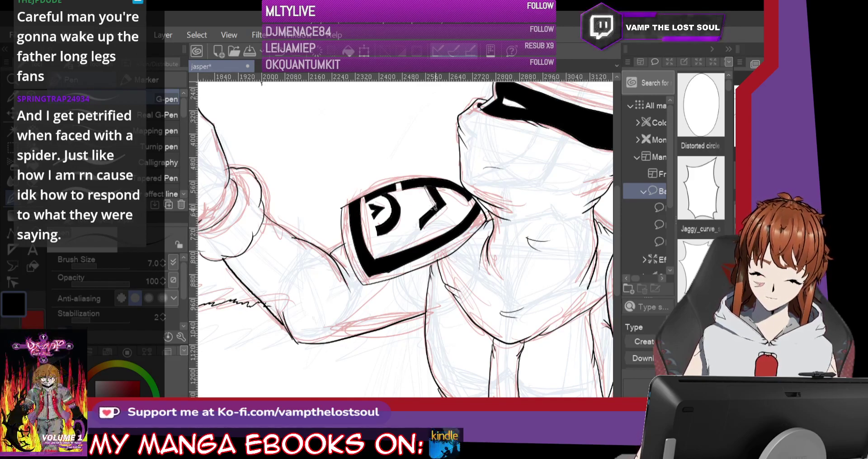
key("ctrl+z")
left_click_drag(435, 187, 444, 205)
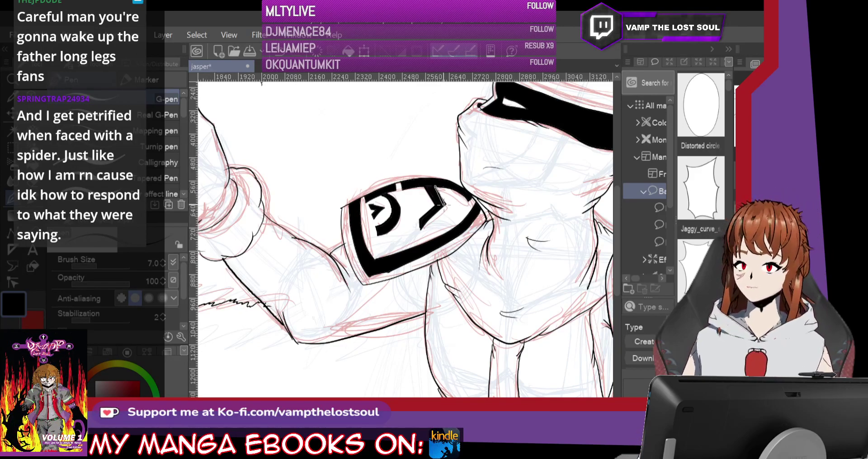
left_click(443, 205, "shift")
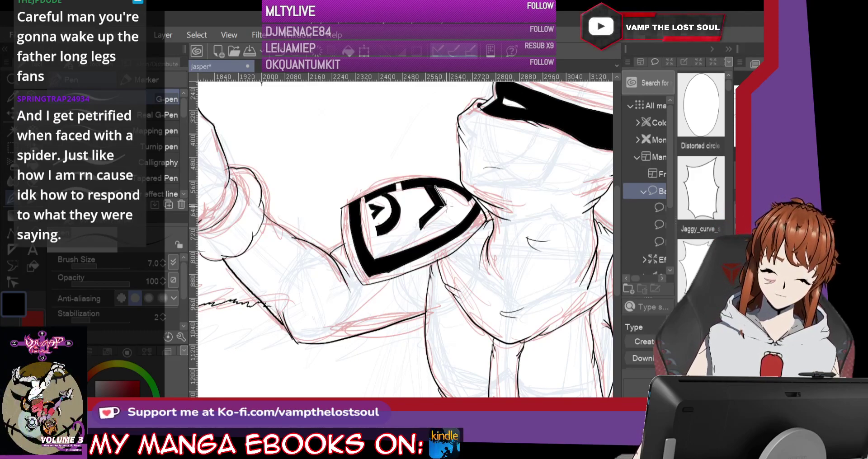
mouse_move(435, 186)
left_mouse_down()
mouse_move(446, 206)
mouse_move(423, 227)
left_mouse_up()
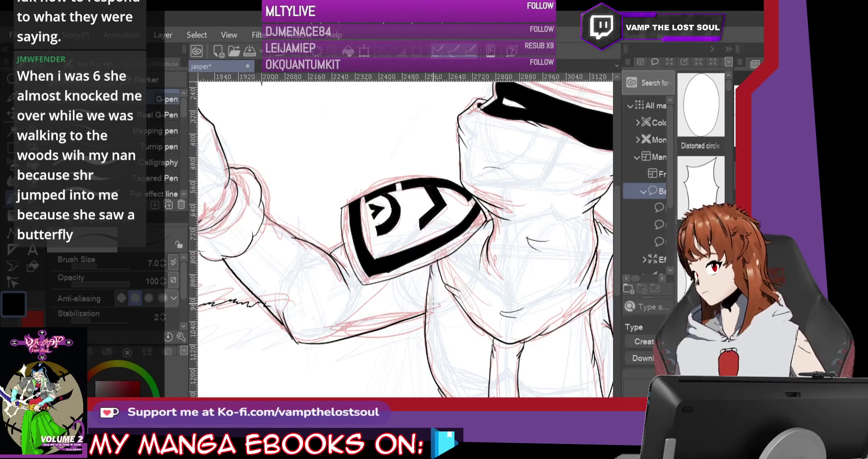
Step: Ink the inner border lines of the other shoulder pad, following its curved side and lower edge, and redraw the lower line
left_click_drag(500, 264, 311, 216)
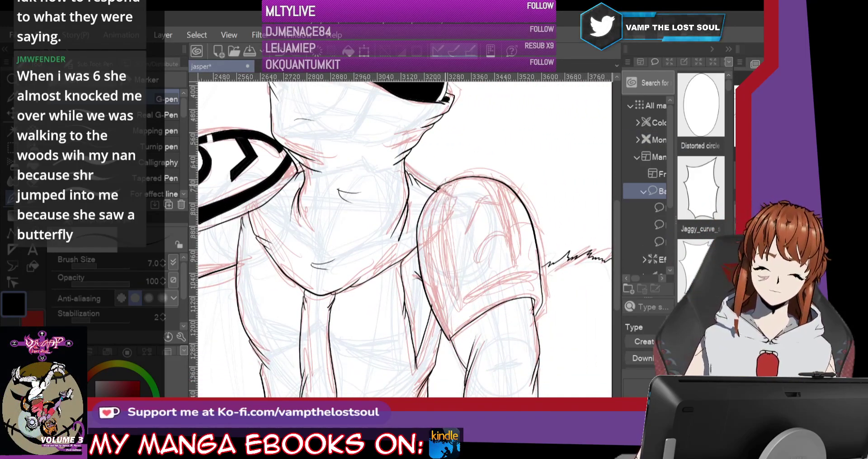
mouse_move(444, 186)
left_mouse_down()
mouse_move(430, 214)
mouse_move(433, 283)
mouse_move(452, 327)
mouse_move(504, 294)
mouse_move(541, 296)
left_mouse_up()
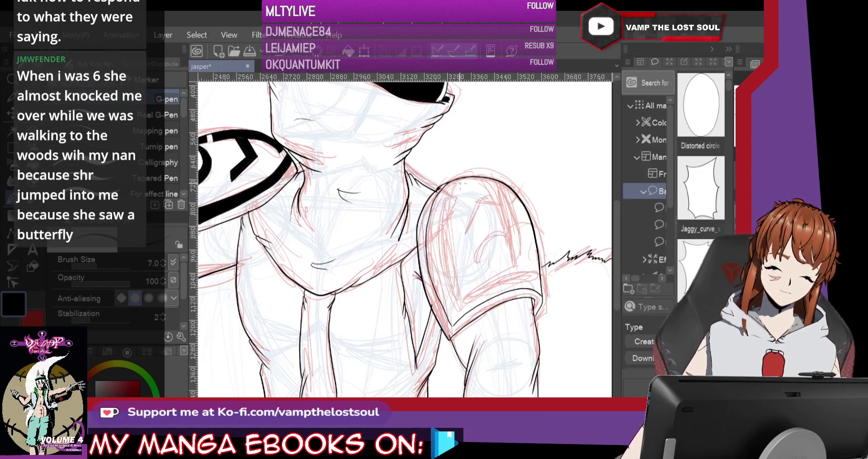
mouse_move(438, 226)
left_mouse_down()
mouse_move(455, 307)
mouse_move(482, 284)
mouse_move(533, 278)
left_mouse_up()
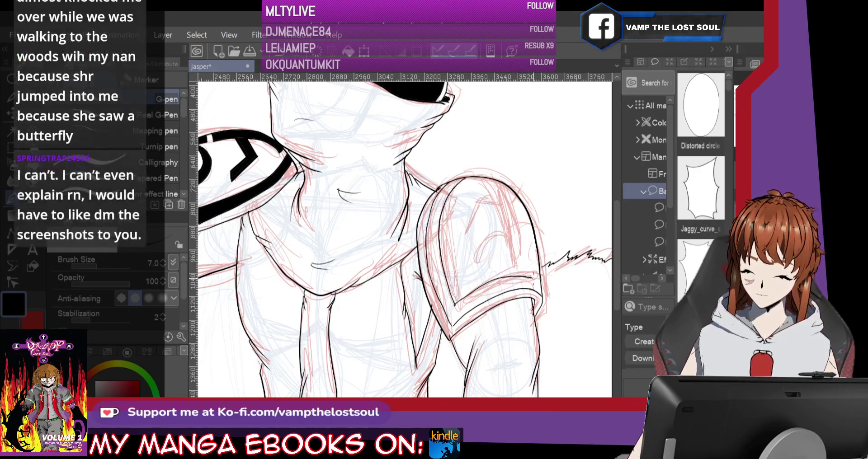
left_click(43, 34)
left_click(79, 33)
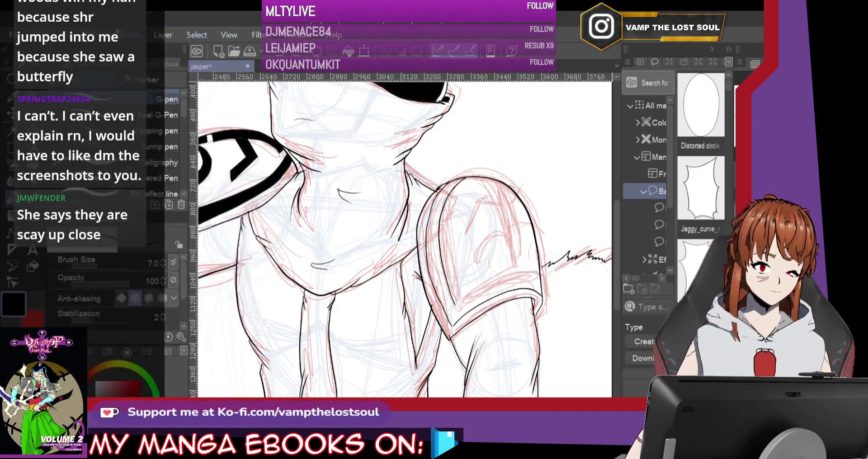
mouse_move(457, 302)
left_mouse_down()
mouse_move(504, 275)
mouse_move(544, 273)
left_mouse_up()
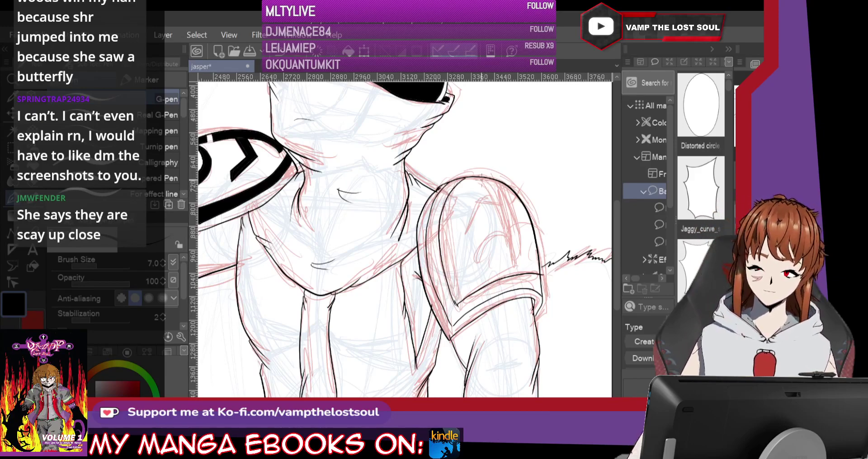
Step: Ink a narrow vertical strip down the second shoulder pad with a short crossbar, undoing and redrawing misplaced strokes
left_click_drag(472, 179, 492, 215)
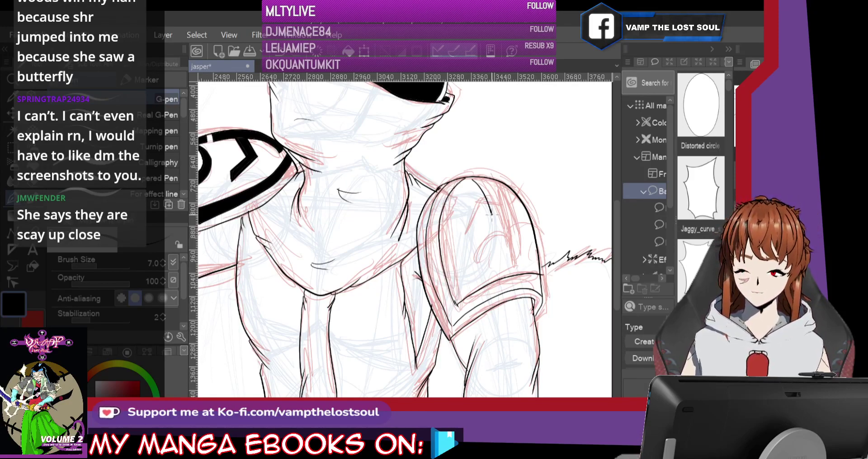
left_click_drag(490, 208, 500, 268)
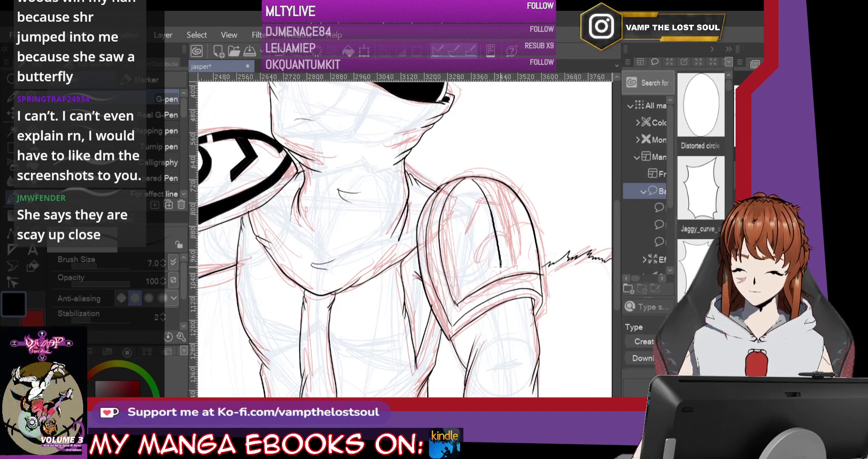
left_click(42, 35)
left_click(81, 34)
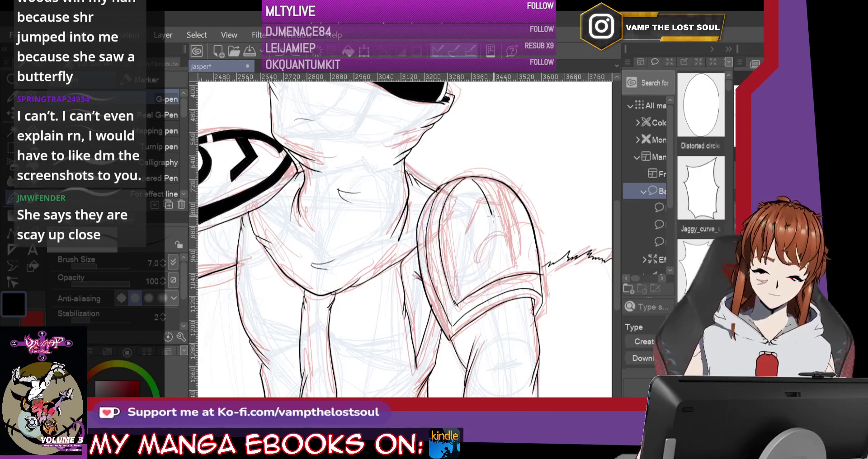
mouse_move(492, 216)
left_mouse_down()
mouse_move(502, 272)
mouse_move(517, 269)
mouse_move(499, 185)
mouse_move(514, 233)
left_mouse_up()
left_click(44, 35)
left_click(83, 34)
left_click_drag(496, 235, 512, 230)
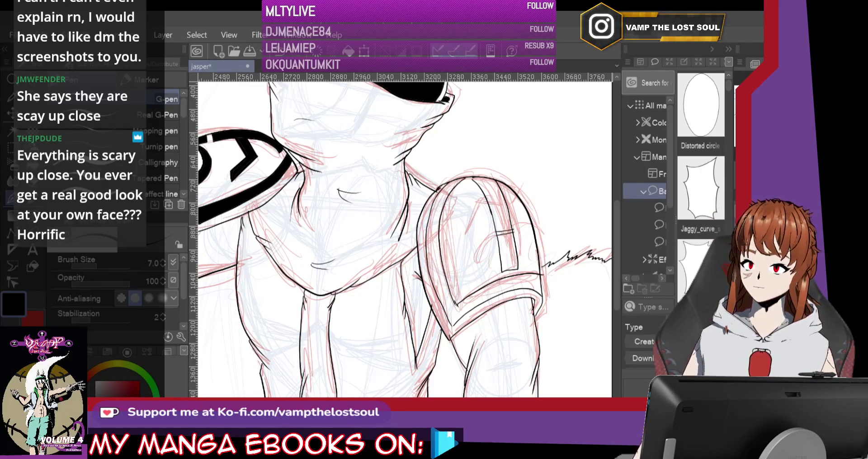
Step: Redraw the strip's outer edge up to the second shoulder pad's outline and erase the stray overlapping lines
key("e")
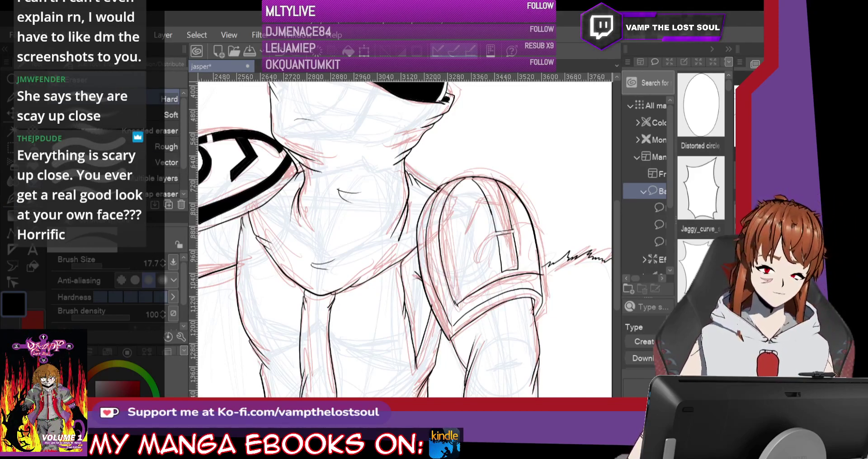
key("p")
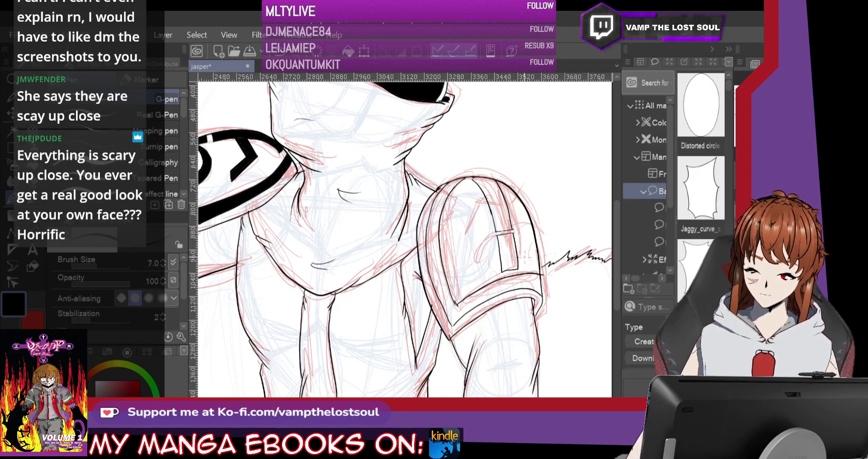
left_click_drag(488, 257, 524, 195)
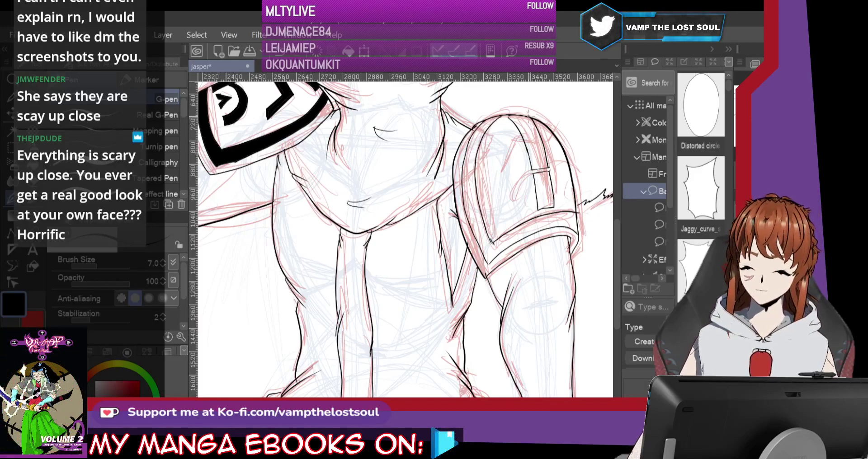
left_click_drag(525, 111, 555, 212)
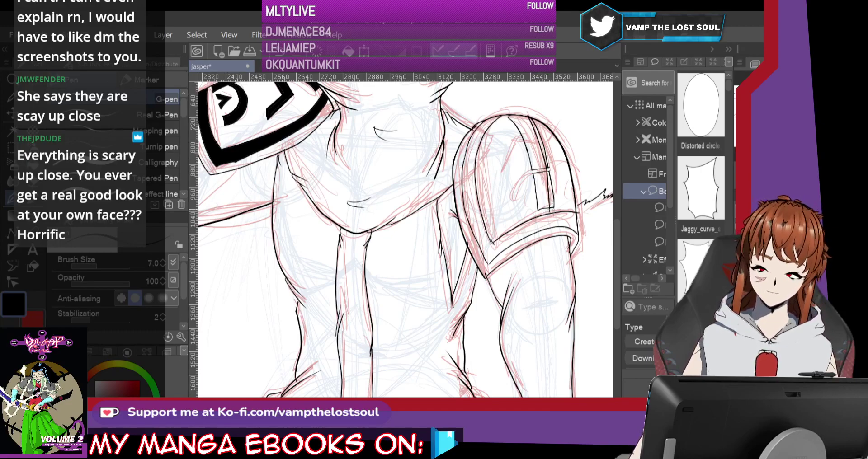
key("ctrl+z")
left_click_drag(551, 208, 532, 120)
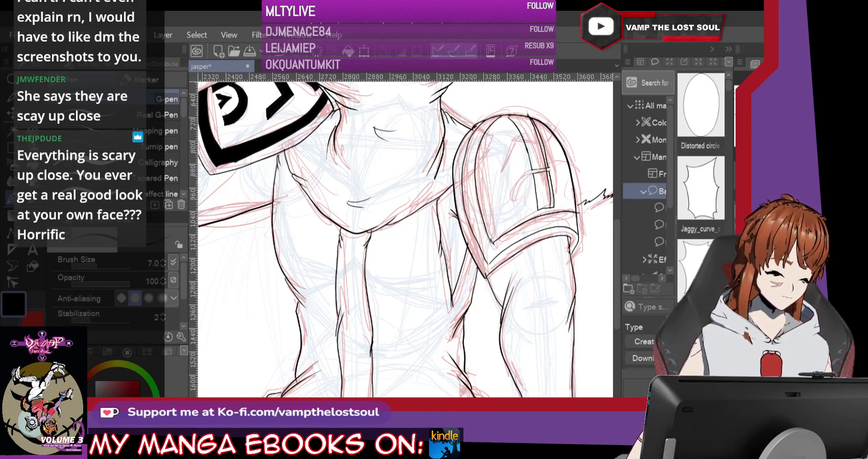
key("e")
left_click_drag(534, 122, 551, 177)
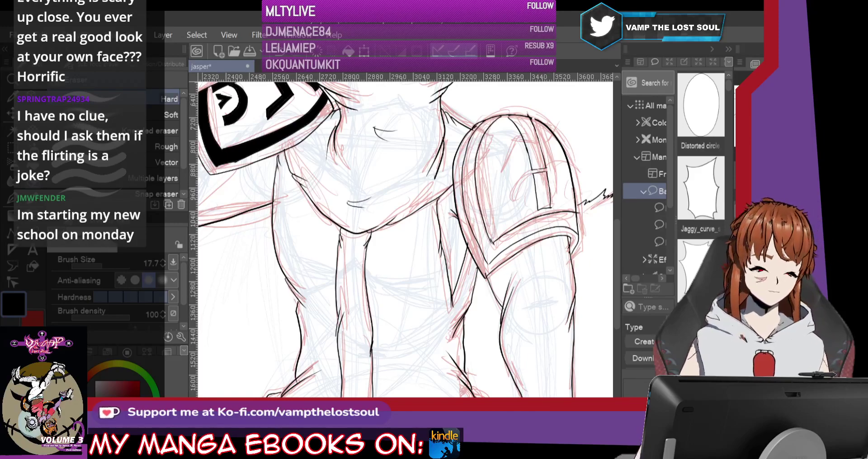
Step: Ink double arches with small chevrons inside on both sides of the strip in the second shoulder pad's lower half
key("p")
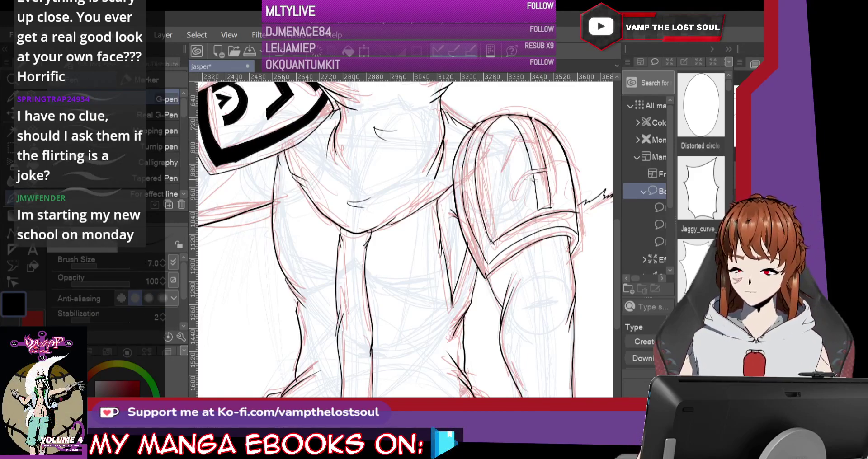
left_click_drag(515, 179, 495, 208)
key("ctrl+z")
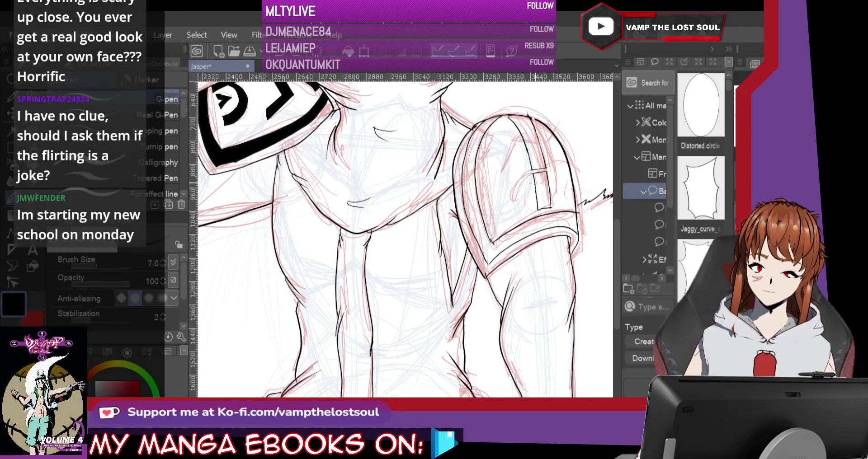
mouse_move(526, 180)
left_mouse_down()
mouse_move(511, 183)
mouse_move(496, 205)
mouse_move(497, 225)
mouse_move(524, 190)
mouse_move(534, 195)
left_mouse_up()
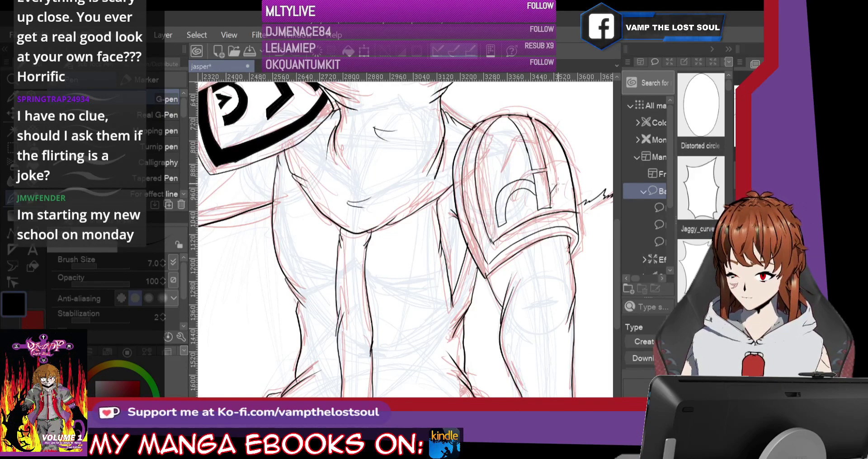
mouse_move(549, 181)
left_mouse_down()
mouse_move(563, 174)
mouse_move(576, 183)
left_mouse_up()
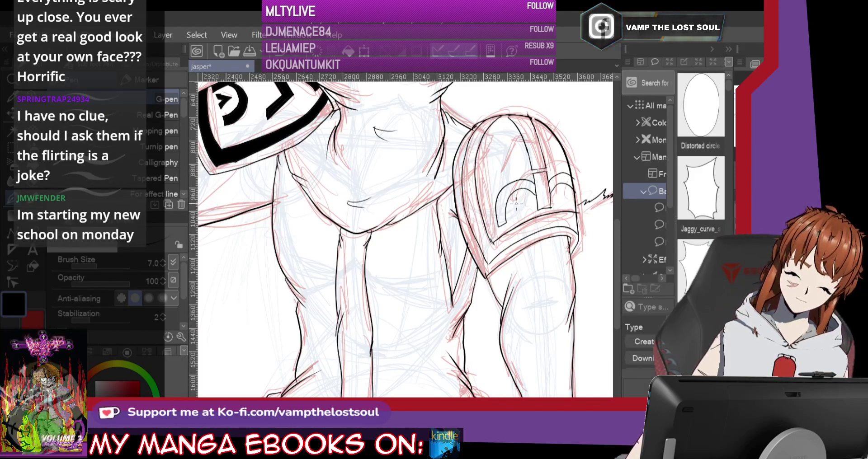
mouse_move(516, 205)
left_mouse_down()
mouse_move(509, 221)
mouse_move(520, 217)
mouse_move(521, 195)
mouse_move(574, 201)
mouse_move(565, 192)
left_mouse_up()
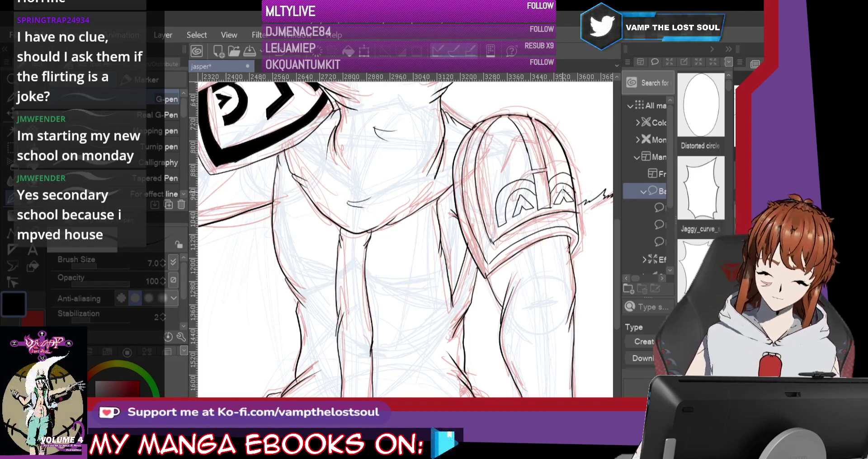
mouse_move(563, 190)
left_mouse_down()
mouse_move(556, 199)
mouse_move(571, 197)
left_mouse_up()
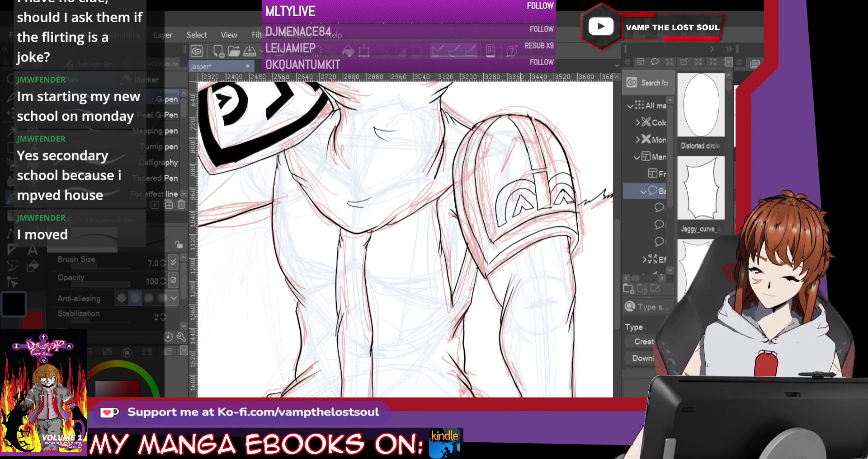
mouse_move(511, 140)
left_mouse_down()
mouse_move(528, 146)
mouse_move(488, 181)
left_mouse_up()
left_click(488, 181, "shift")
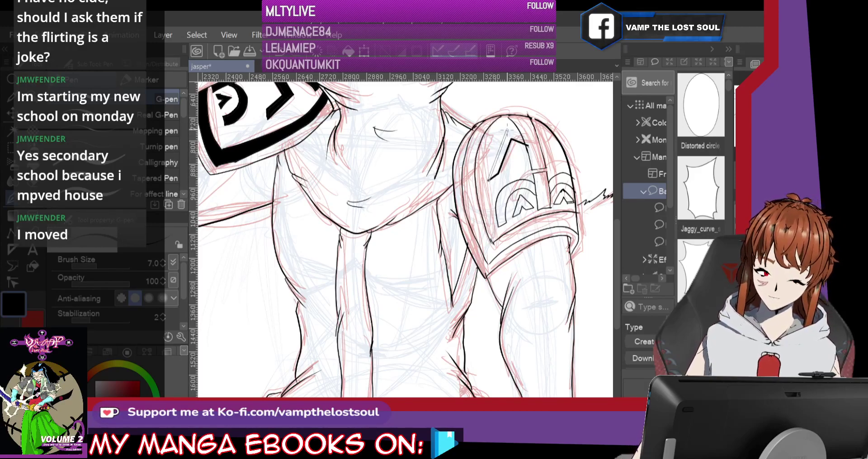
left_click(41, 35)
left_click(82, 32)
left_click(41, 35)
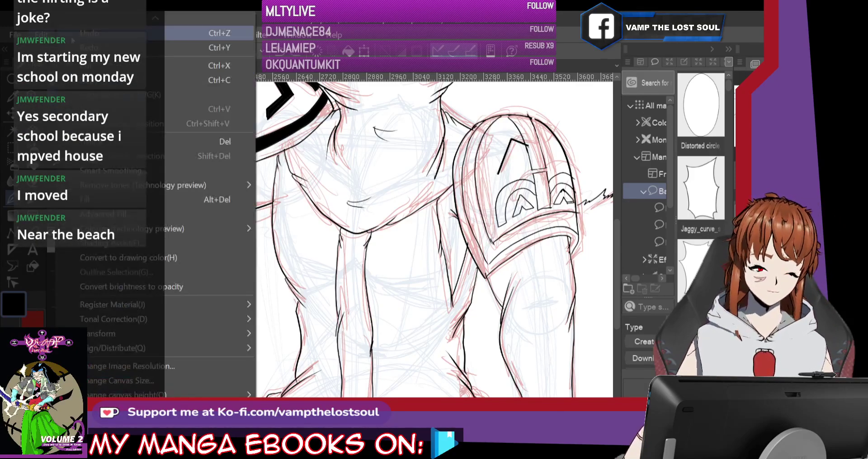
left_click(81, 32)
left_click(42, 35)
left_click(113, 44)
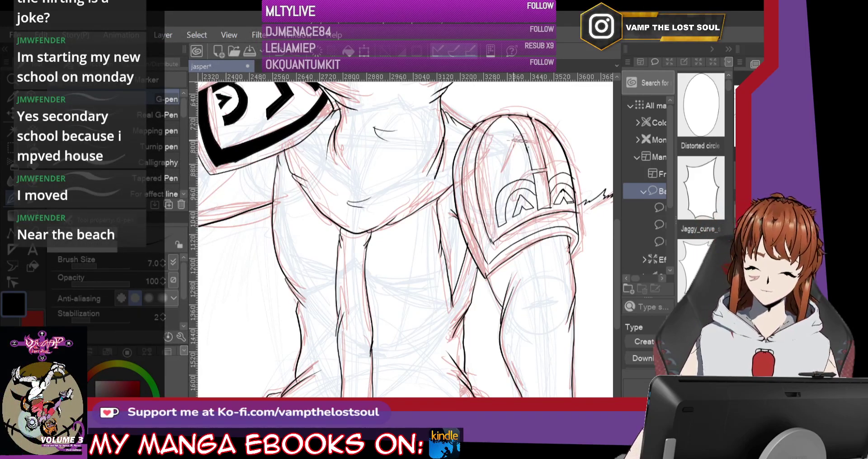
Step: Ink a double-lined angular chevron above the arches, spanning both sides of the second shoulder pad's strip
mouse_move(505, 140)
left_mouse_down()
mouse_move(528, 142)
mouse_move(497, 173)
left_mouse_up()
left_click(498, 173, "shift")
left_click(489, 177, "shift")
left_click(501, 132, "shift")
left_click(524, 134, "shift")
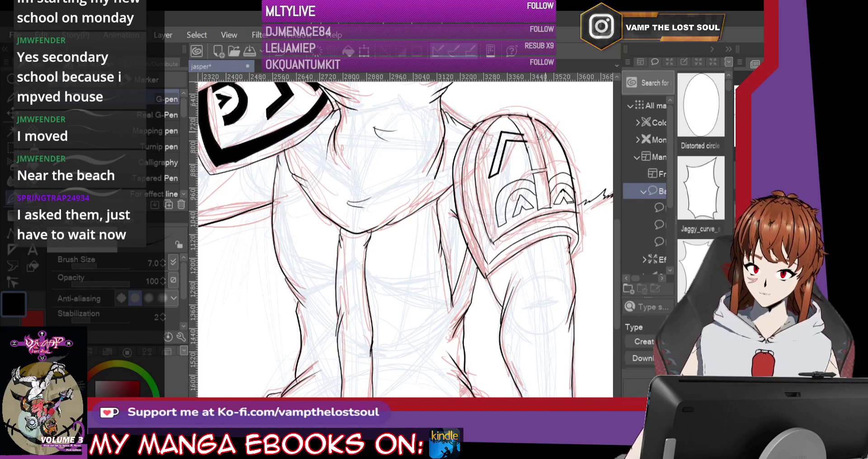
left_click_drag(548, 126, 538, 133)
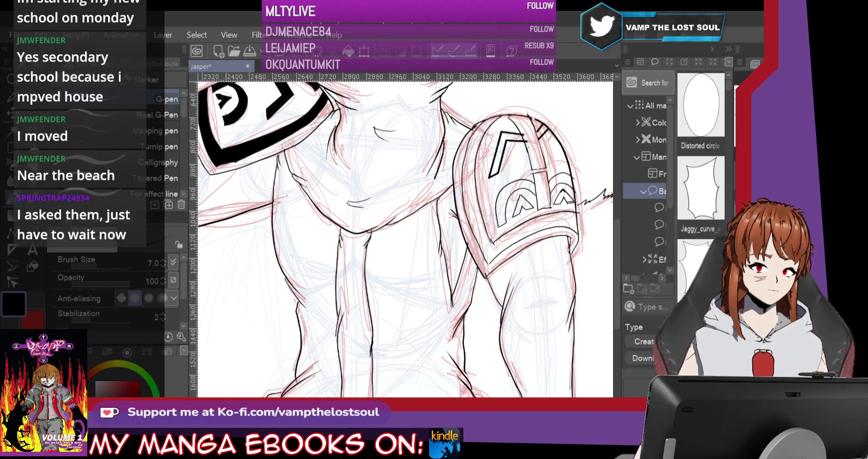
Step: Fill the second shoulder pad's arches, short crossbar and thick outer border with solid black, undoing the misplaced first fill
key("g")
left_click(533, 132)
left_click(42, 35)
left_click(92, 33)
left_click(541, 134)
left_click(541, 182)
left_click(560, 177)
left_click(529, 184)
left_click(526, 204)
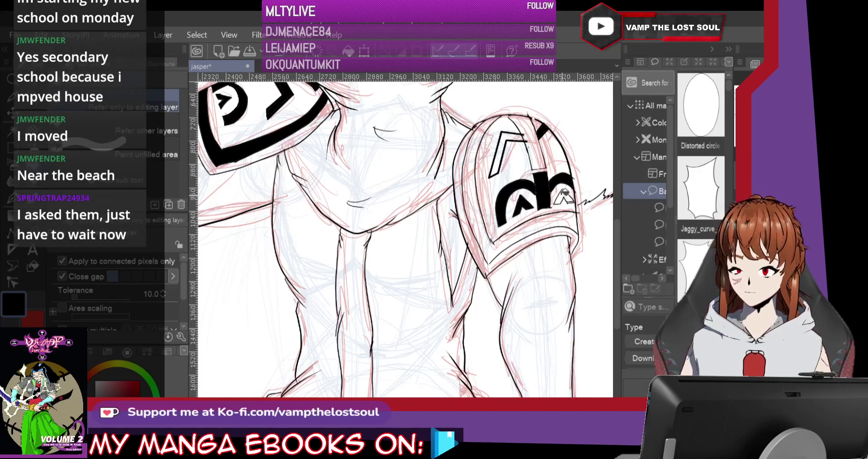
left_click(560, 224)
Step: Undo the fill that flooded the second shoulder pad, and fill its vertical strip and upper chevron with solid black
left_click(525, 135)
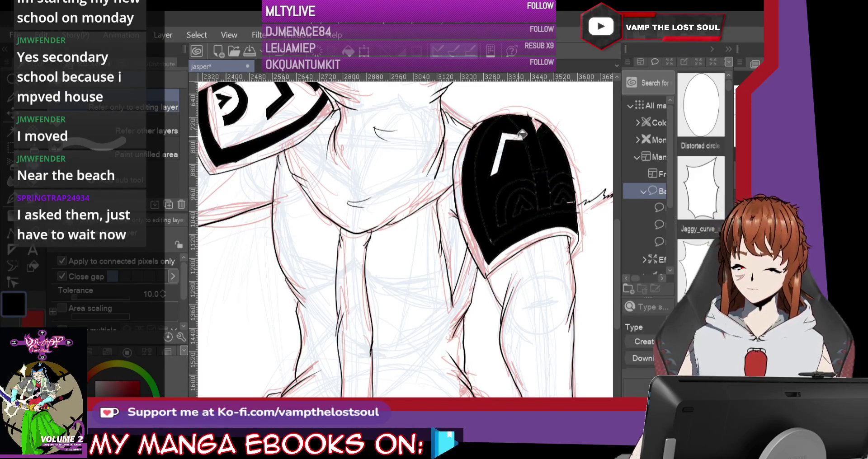
left_click(42, 35)
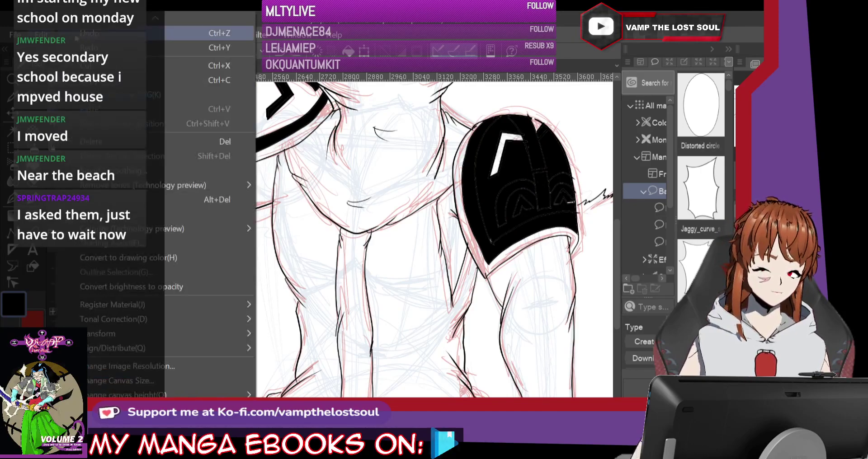
left_click(73, 38)
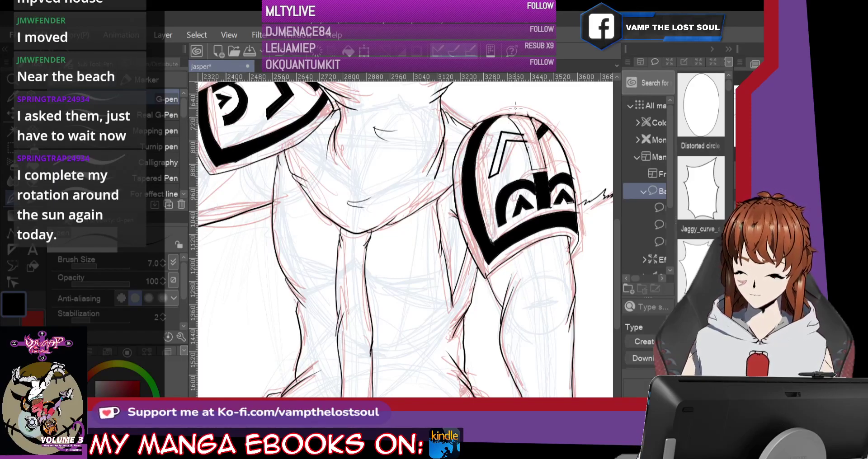
key("g")
left_click(523, 136)
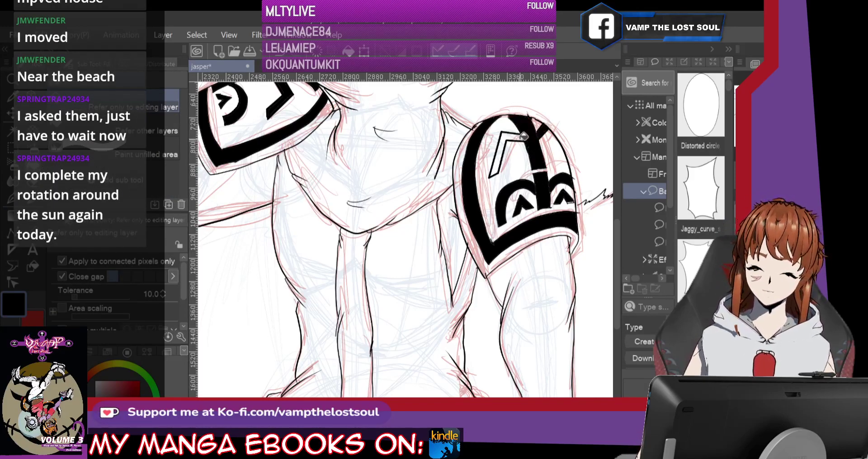
left_click(524, 136)
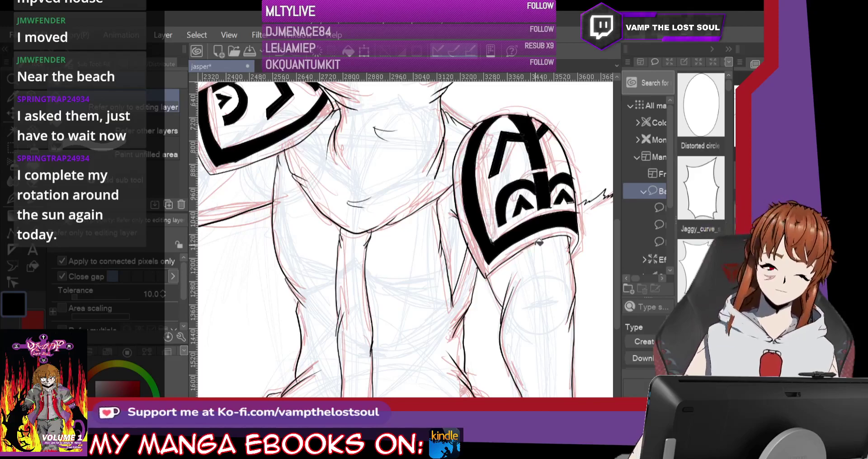
Step: Compare the first shoulder pad's pattern with the filled pattern on the second shoulder pad
key("e")
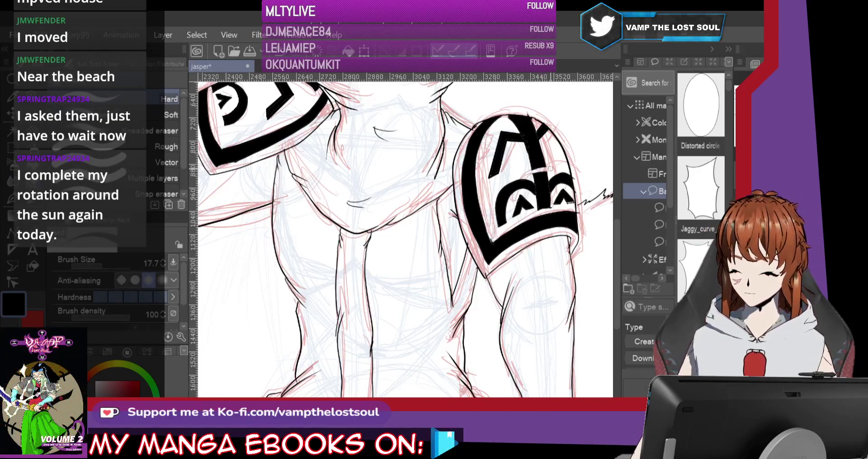
left_click_drag(389, 181, 569, 264)
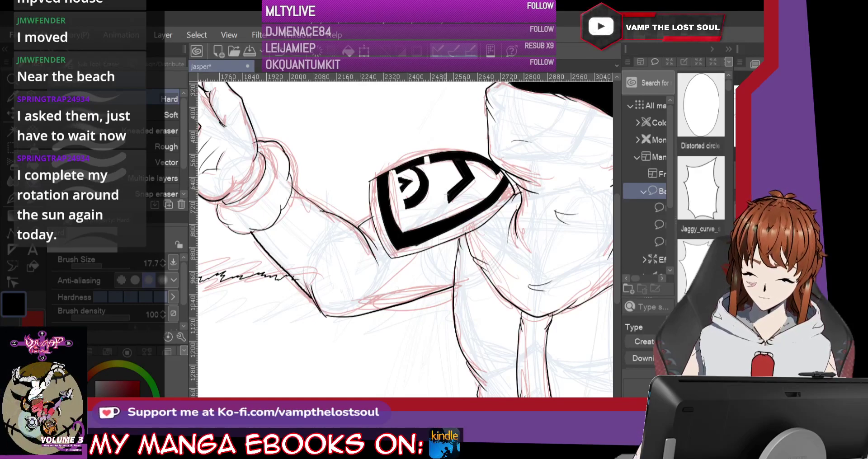
left_click_drag(561, 294, 306, 184)
mouse_move(422, 203)
left_mouse_down()
mouse_move(448, 187)
mouse_move(497, 178)
left_mouse_up()
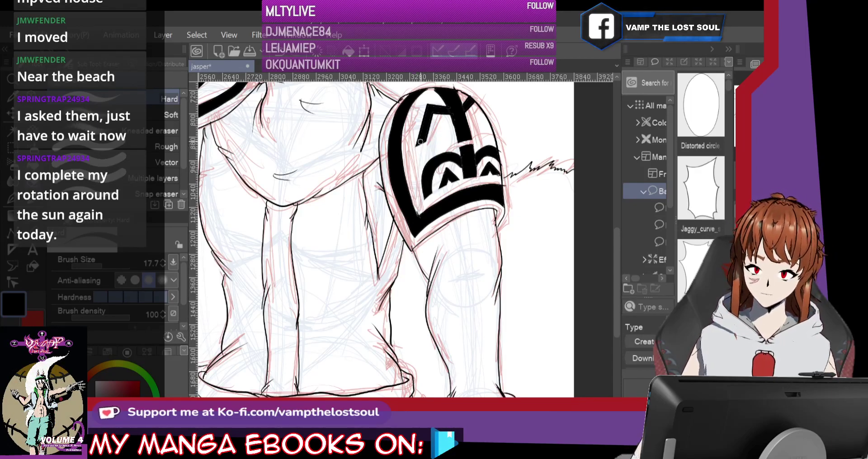
key("p")
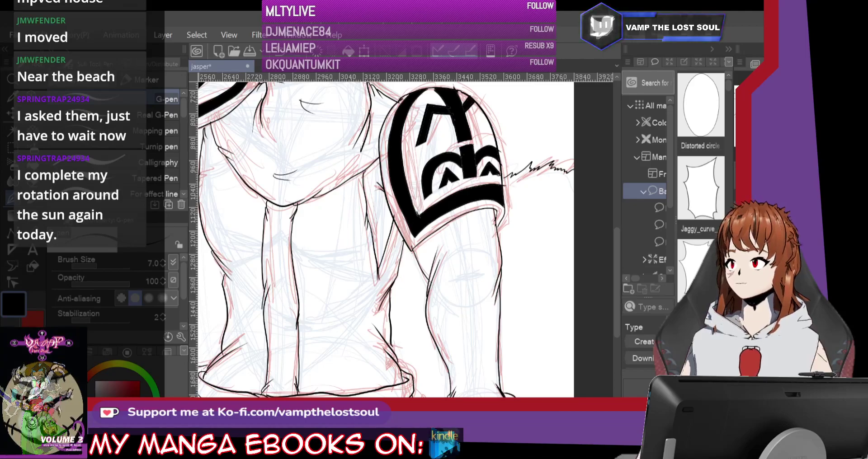
Step: Switch to Discord and look through the recent artwork posts in the post-you-art-here channel
key("alt+Tab")
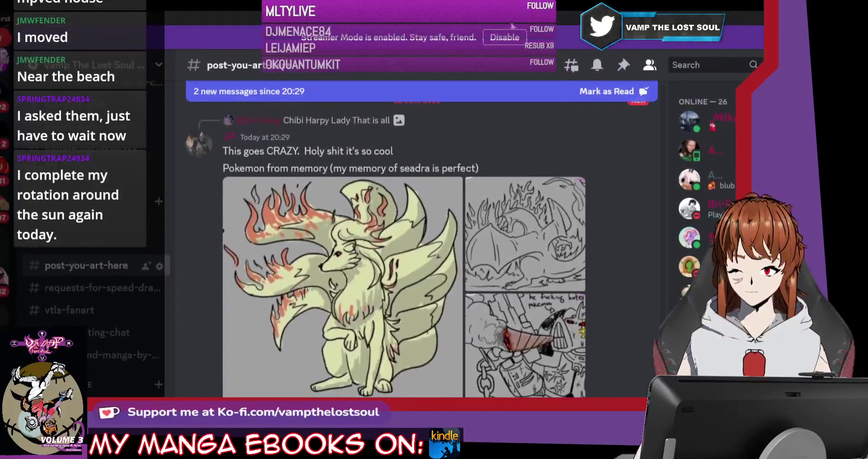
scroll(390, 286, "up", 10)
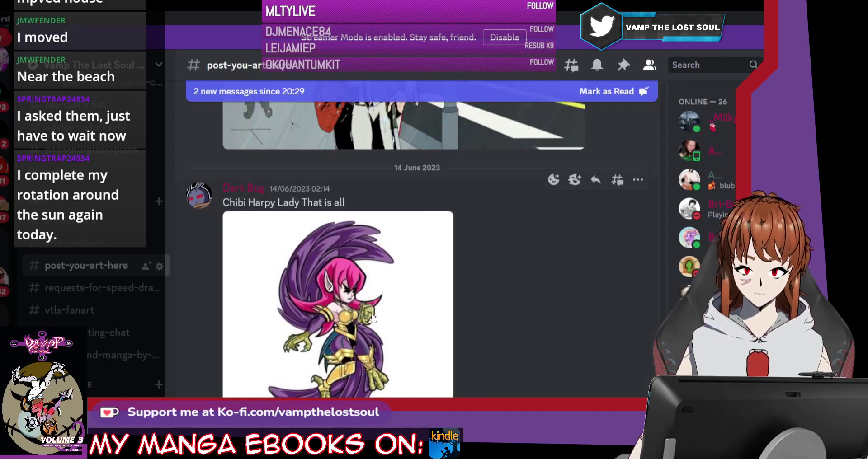
scroll(370, 369, "up", 5)
scroll(371, 368, "up", 3)
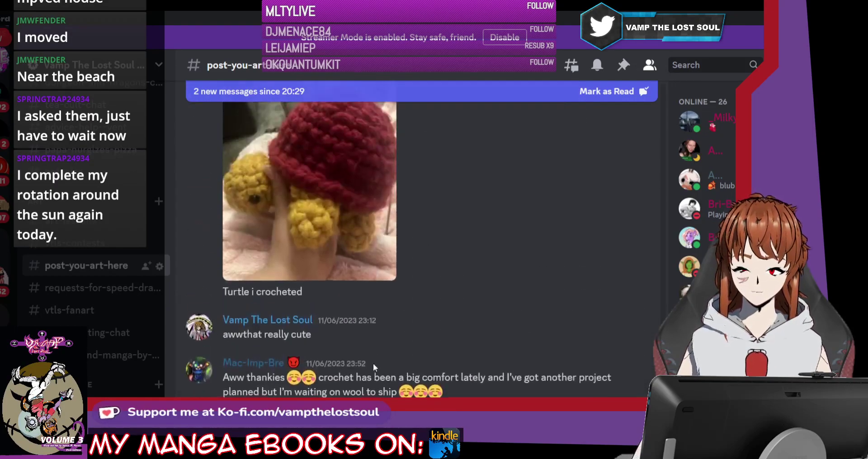
scroll(373, 363, "down", 9)
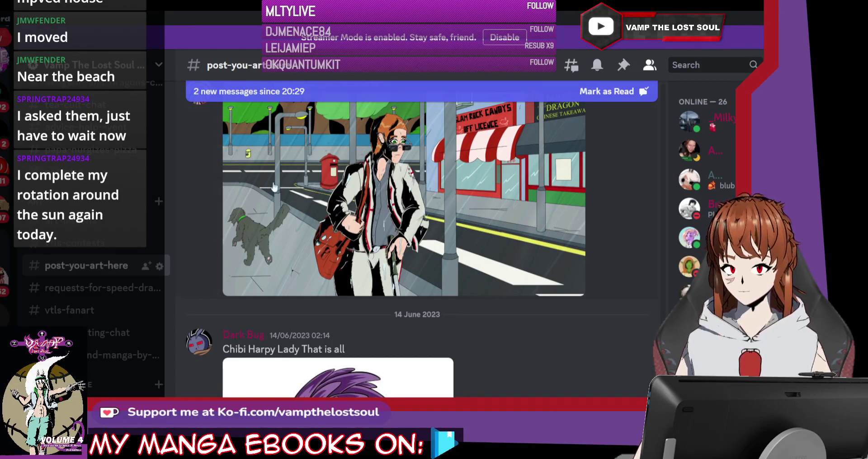
scroll(346, 309, "down", 2)
scroll(350, 308, "down", 2)
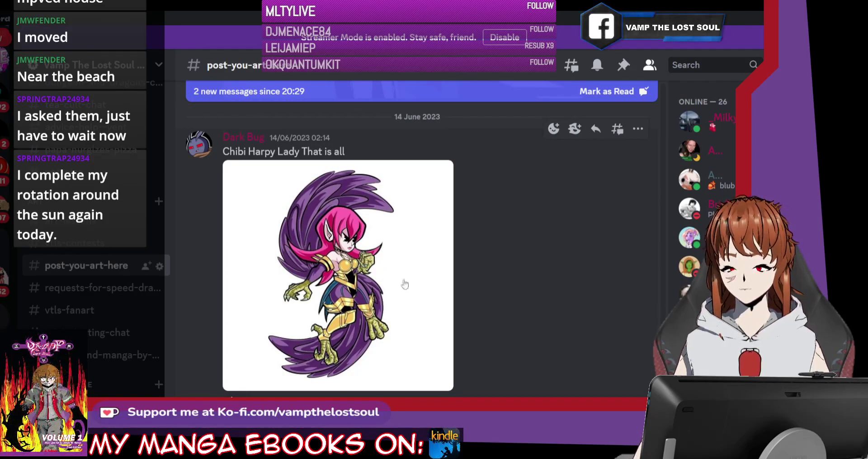
scroll(378, 229, "down", 9)
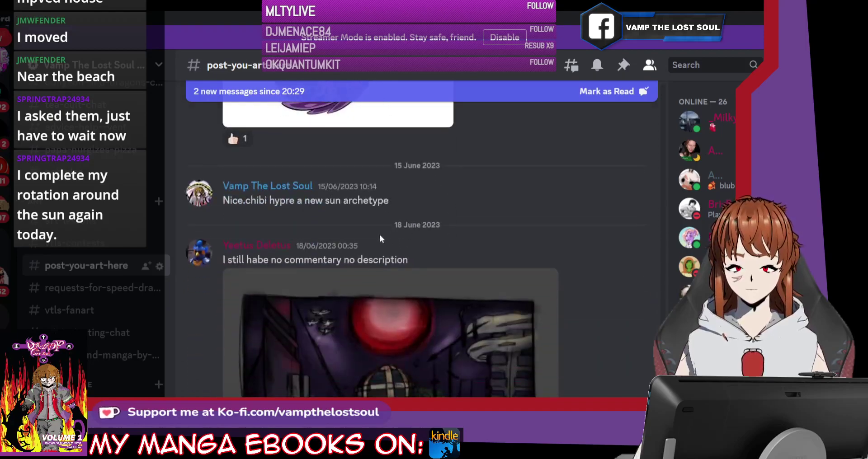
scroll(378, 229, "down", 1)
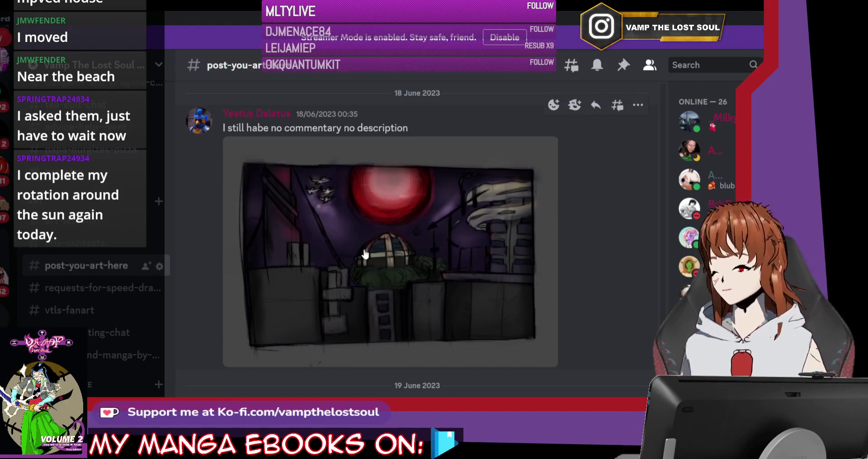
scroll(341, 262, "down", 3)
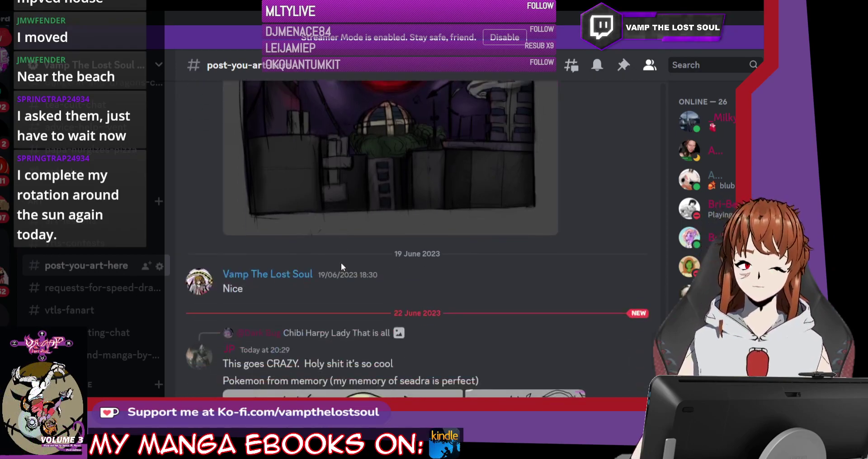
scroll(341, 267, "down", 5)
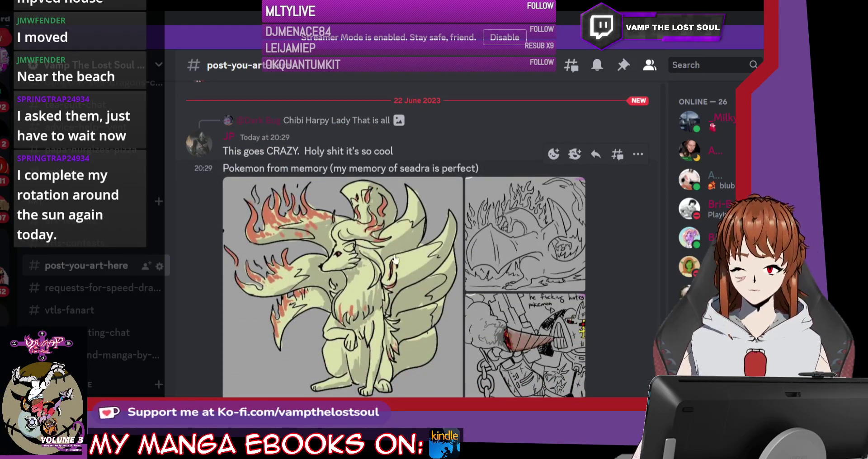
Step: View the three drawings from the Pokemon from memory post enlarged one by one, and return to the jasper drawing
left_click(316, 278)
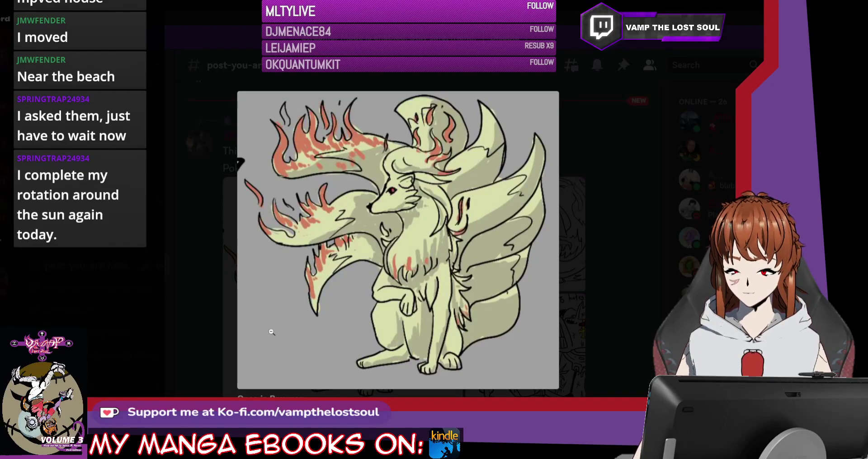
left_click(688, 221)
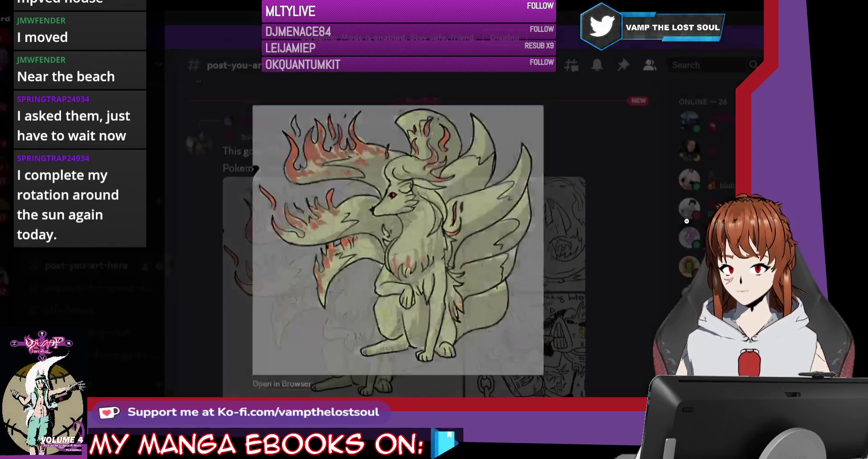
left_click(480, 273)
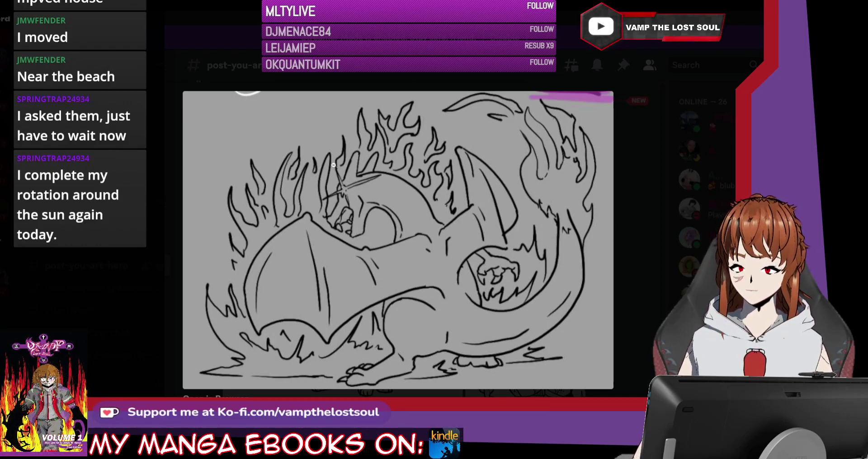
left_click(663, 243)
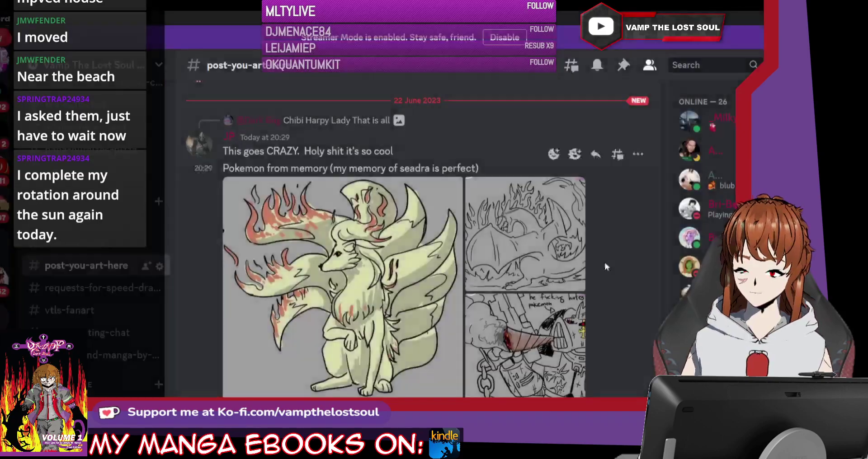
left_click(548, 342)
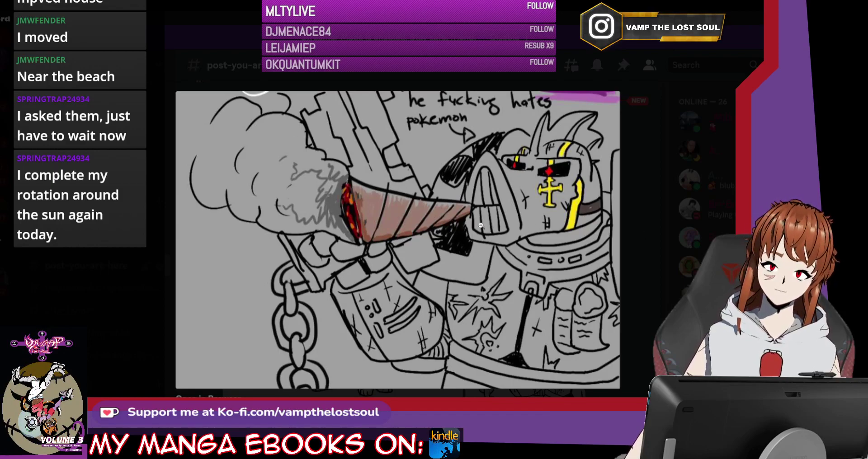
left_click(675, 253)
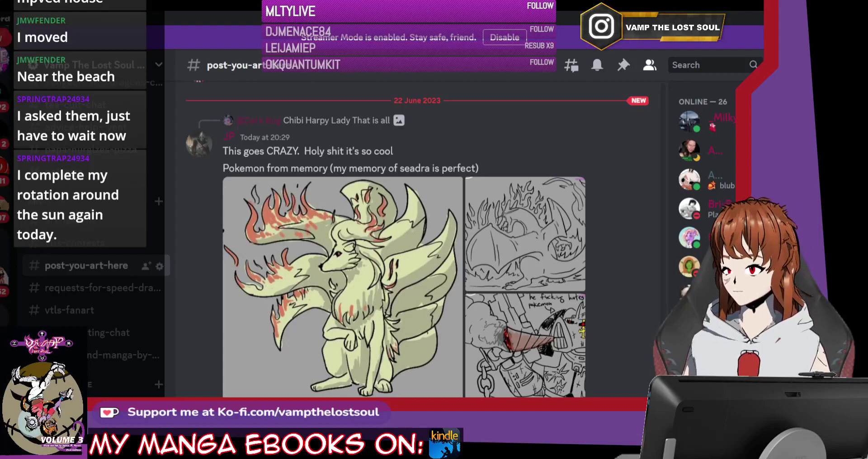
left_click_drag(509, 23, 549, 0)
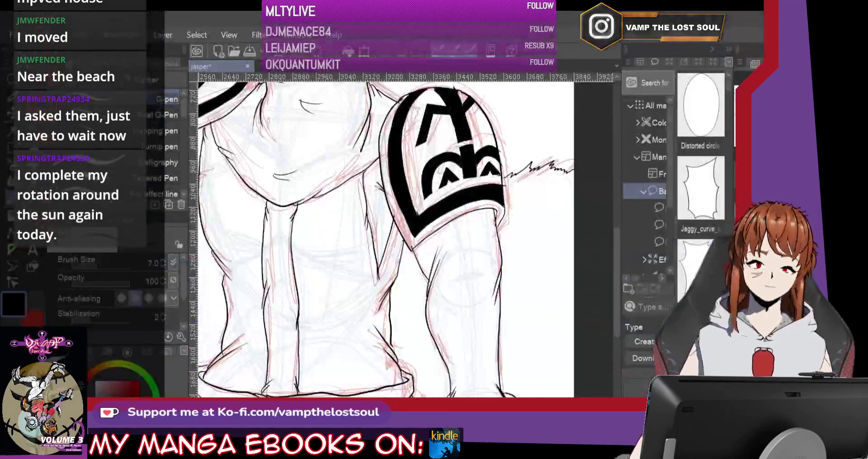